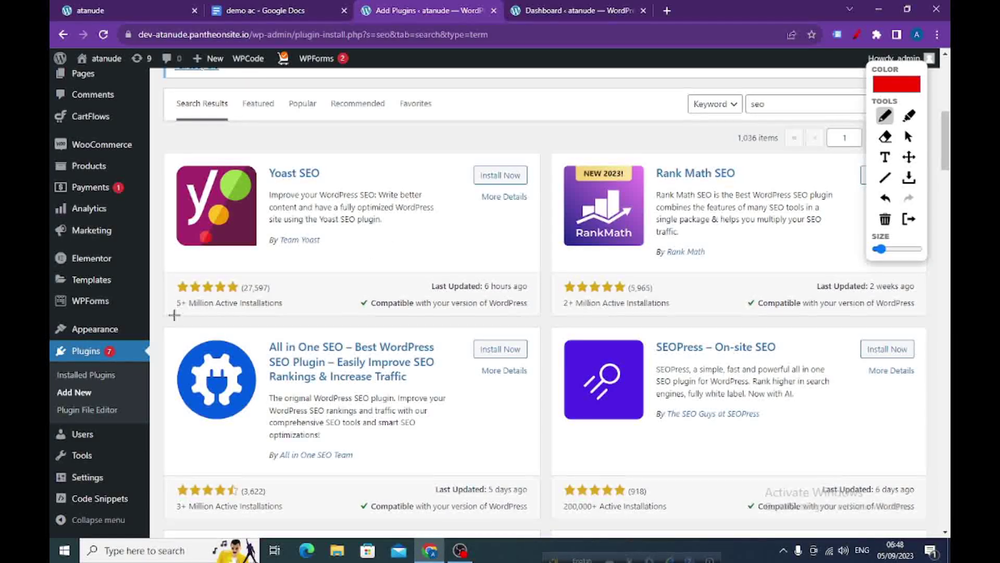
Underline Yoast SEO, Rank Math SEO and All in One SEO in red, circle their installation figures, and strike through Yoast's.
mouse_move(169, 316)
mouse_down()
mouse_move(222, 326)
mouse_move(305, 311)
mouse_move(264, 271)
mouse_move(180, 273)
mouse_move(166, 315)
mouse_up()
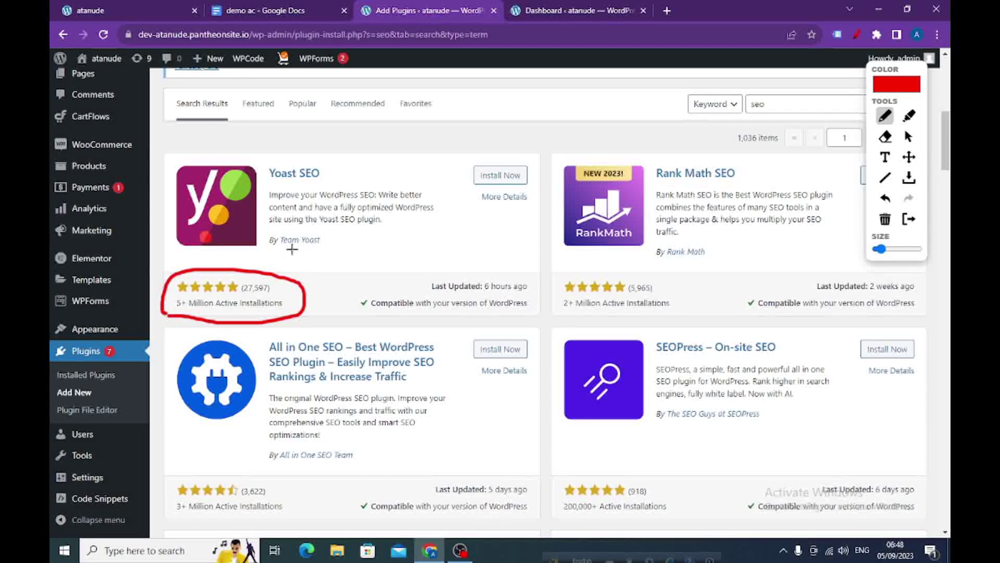
drag(265, 180, 333, 182)
drag(653, 180, 739, 179)
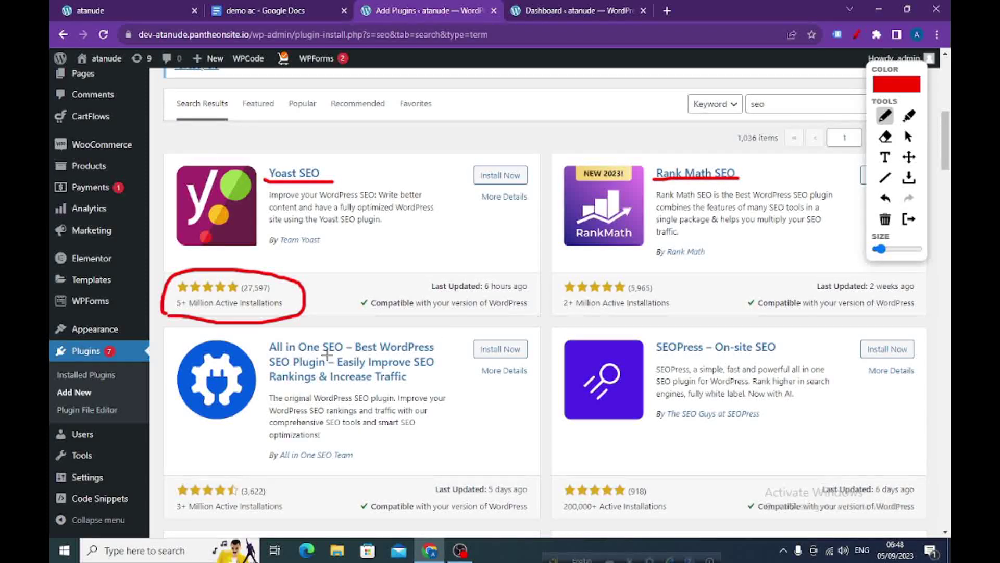
drag(271, 352, 348, 354)
mouse_move(208, 478)
mouse_down()
mouse_move(291, 494)
mouse_move(224, 532)
mouse_move(170, 482)
mouse_move(245, 476)
mouse_up()
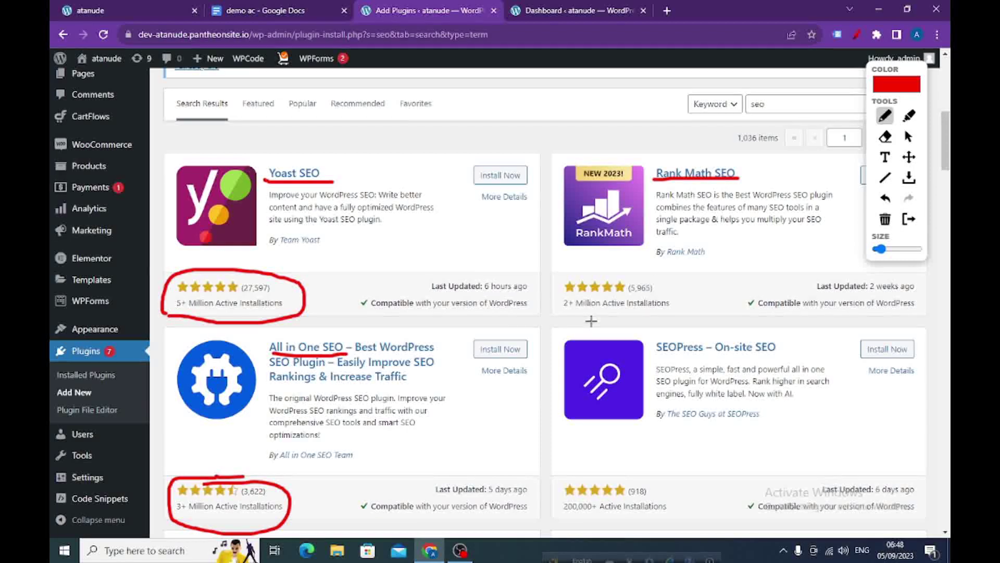
mouse_move(552, 312)
mouse_down()
mouse_move(646, 317)
mouse_move(659, 290)
mouse_move(536, 302)
mouse_move(566, 314)
mouse_up()
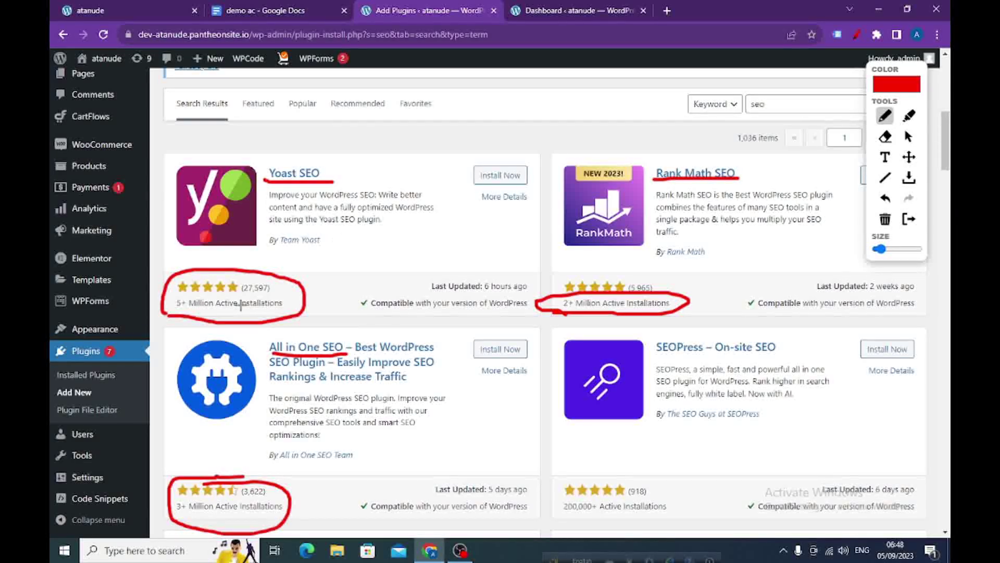
drag(187, 323, 296, 279)
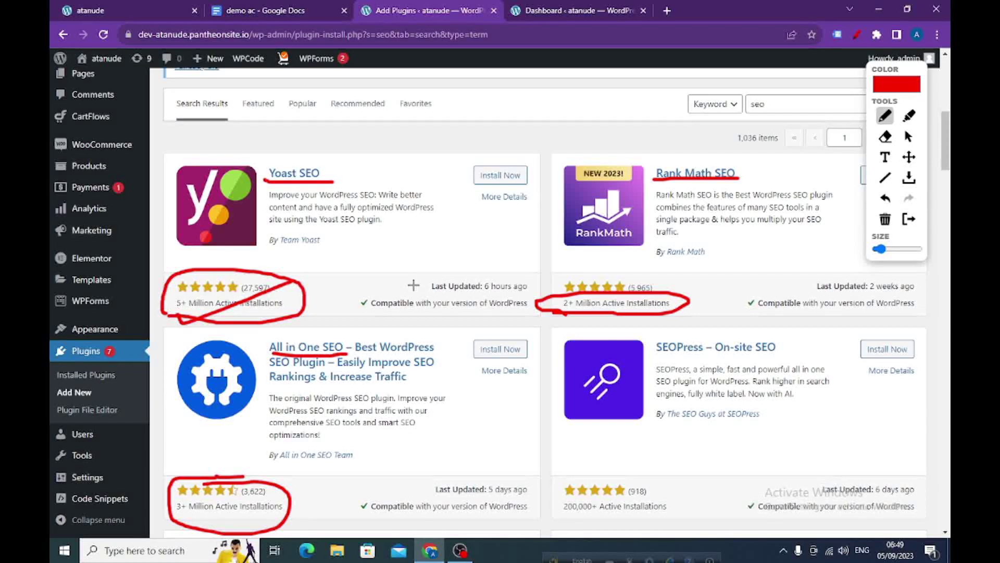
Open the page for adding new plugins in the other WordPress session and search the plugins for "seo".
click(551, 10)
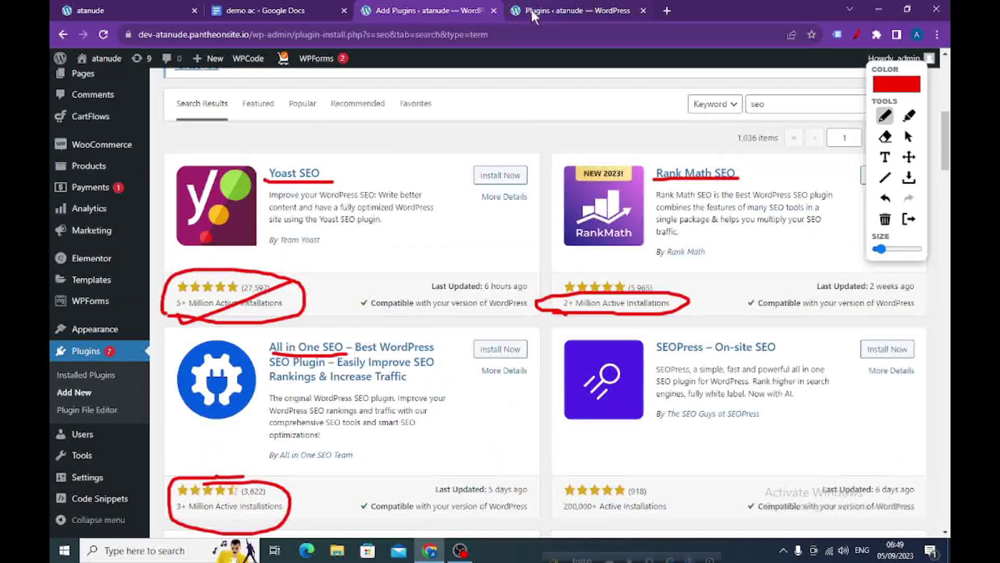
click(535, 8)
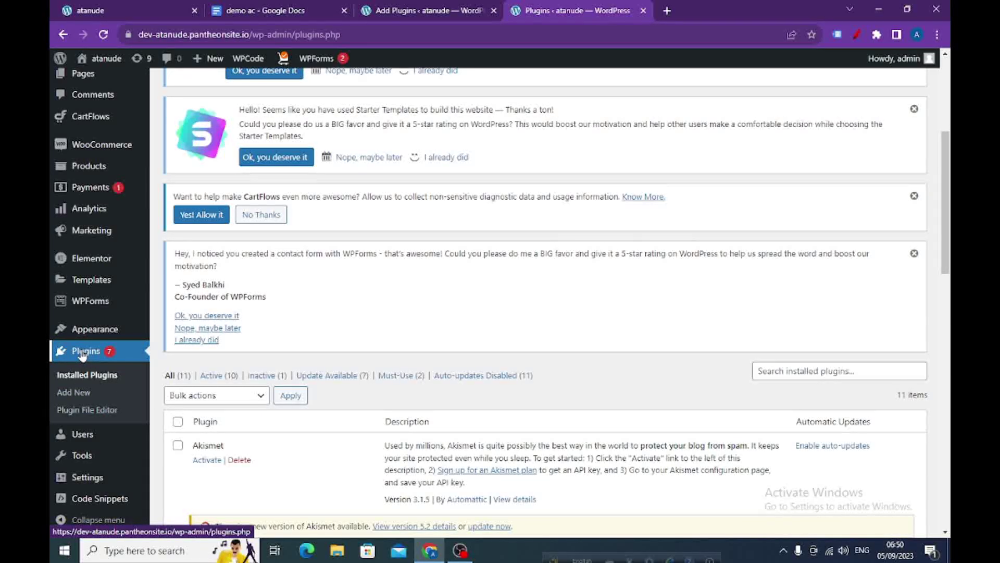
click(72, 395)
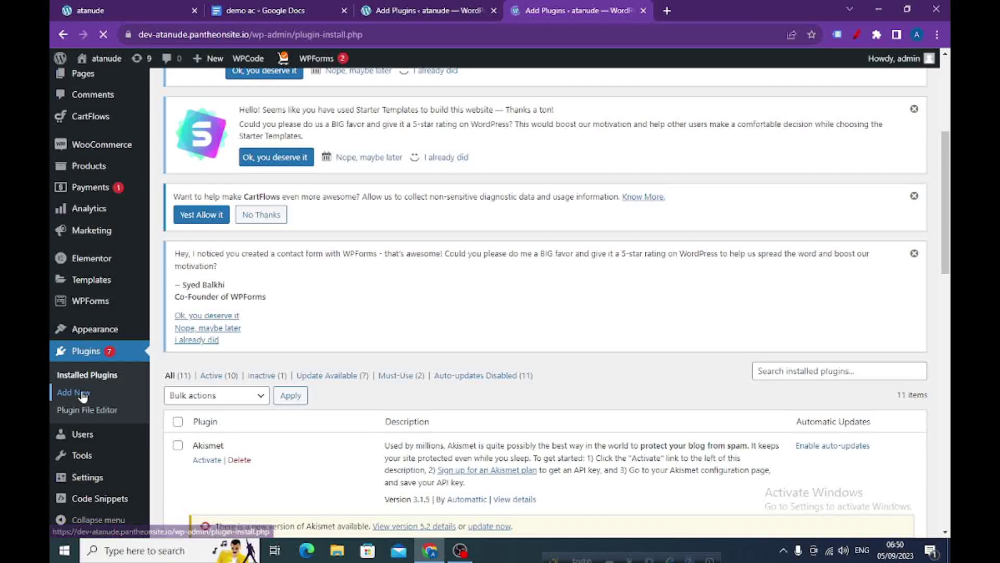
scroll(338, 342, down, 5)
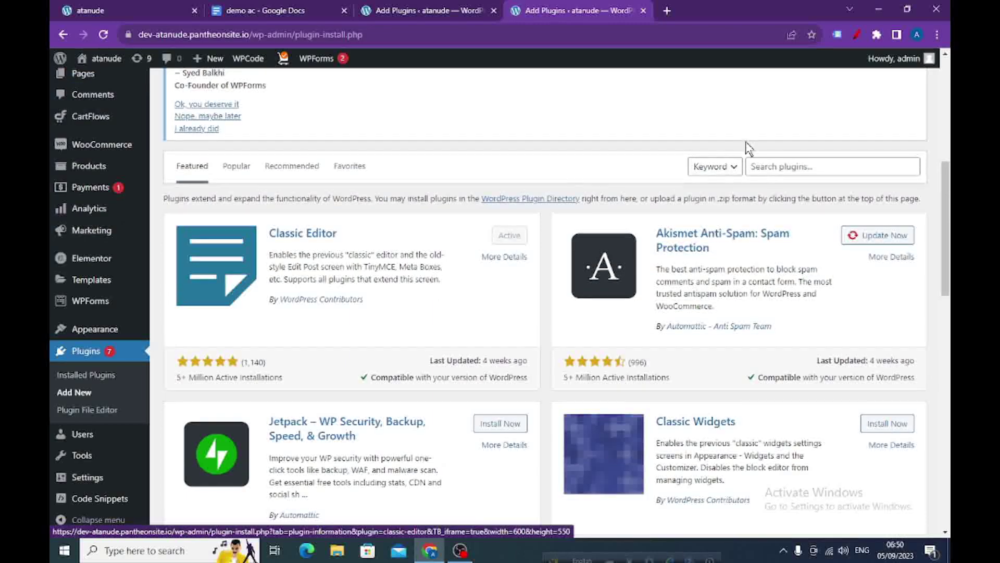
click(783, 166)
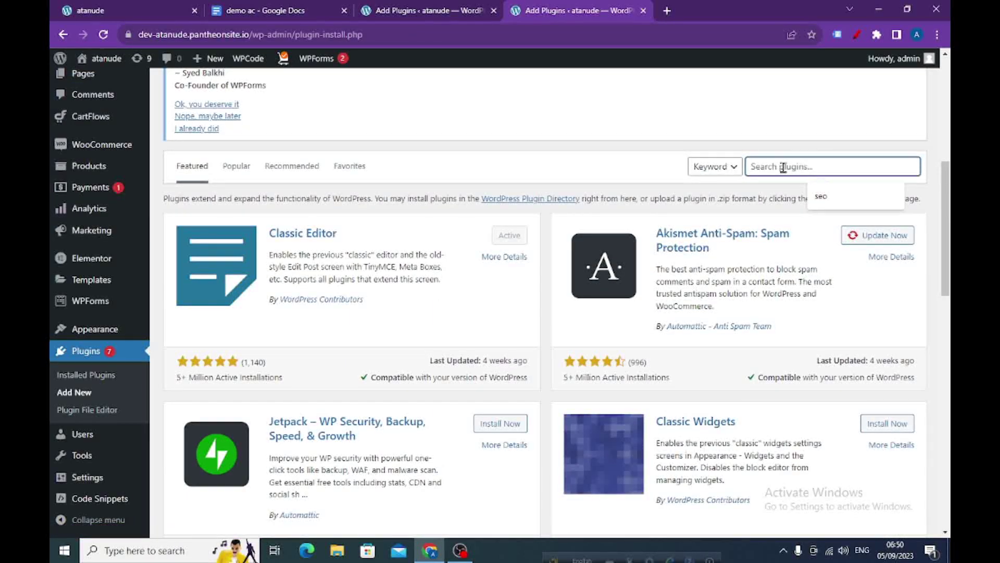
click(835, 200)
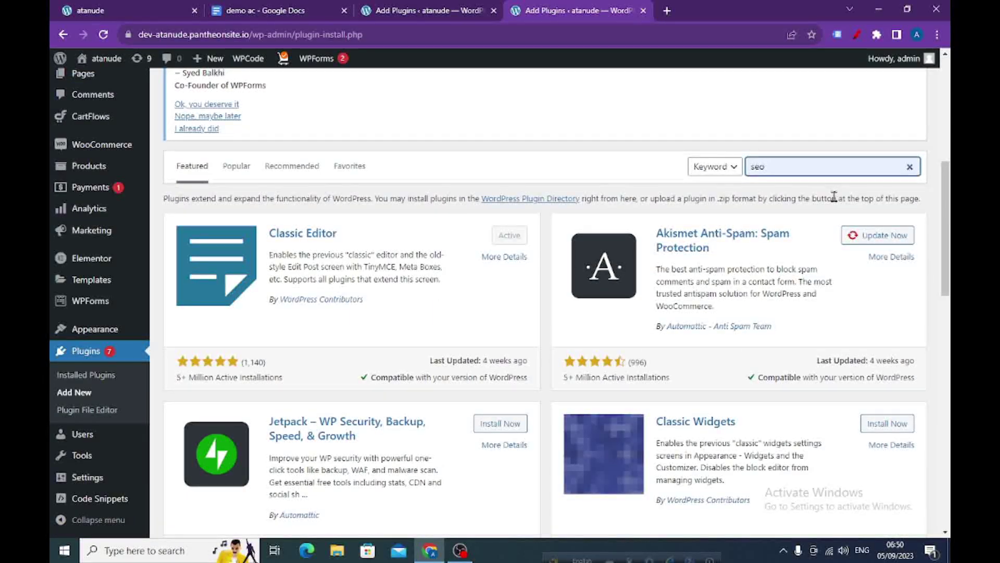
Install the Yoast SEO plugin from the search results and activate it.
scroll(611, 227, down, 6)
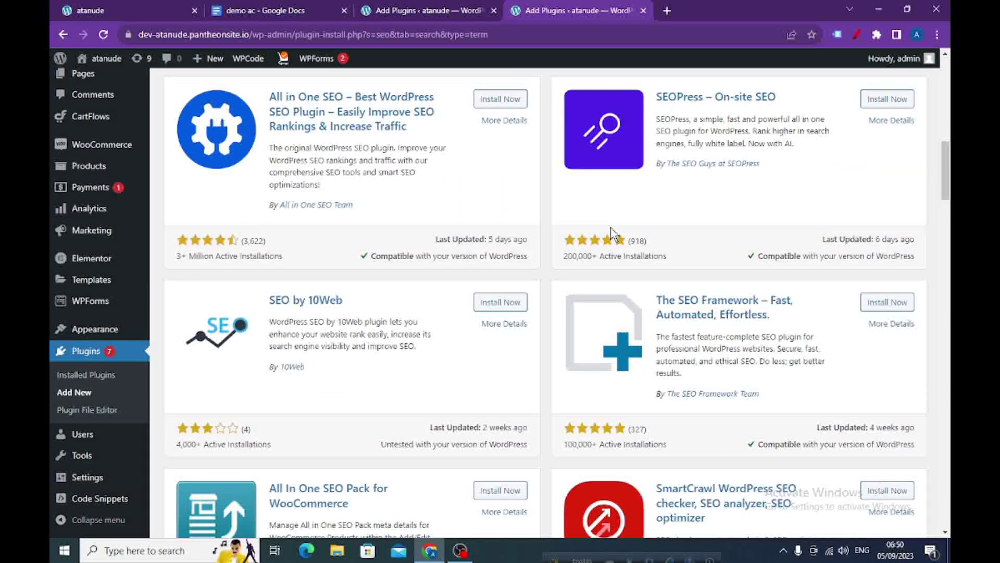
scroll(608, 228, up, 4)
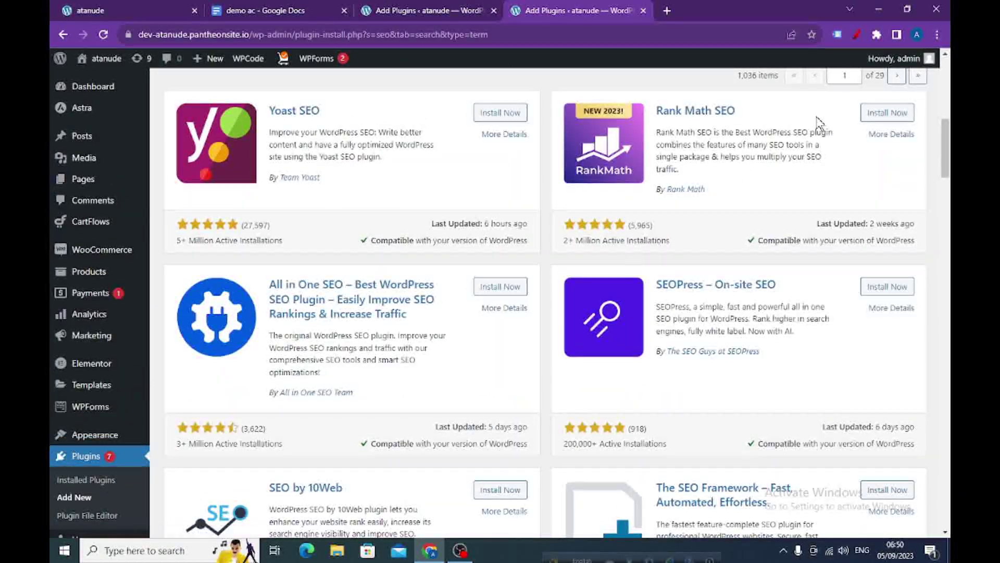
scroll(334, 313, up, 2)
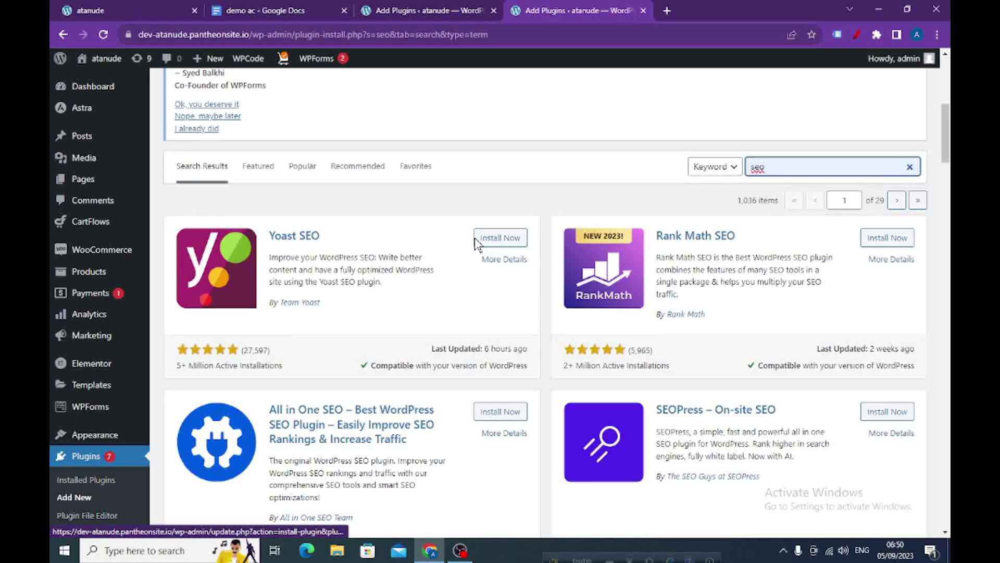
click(501, 239)
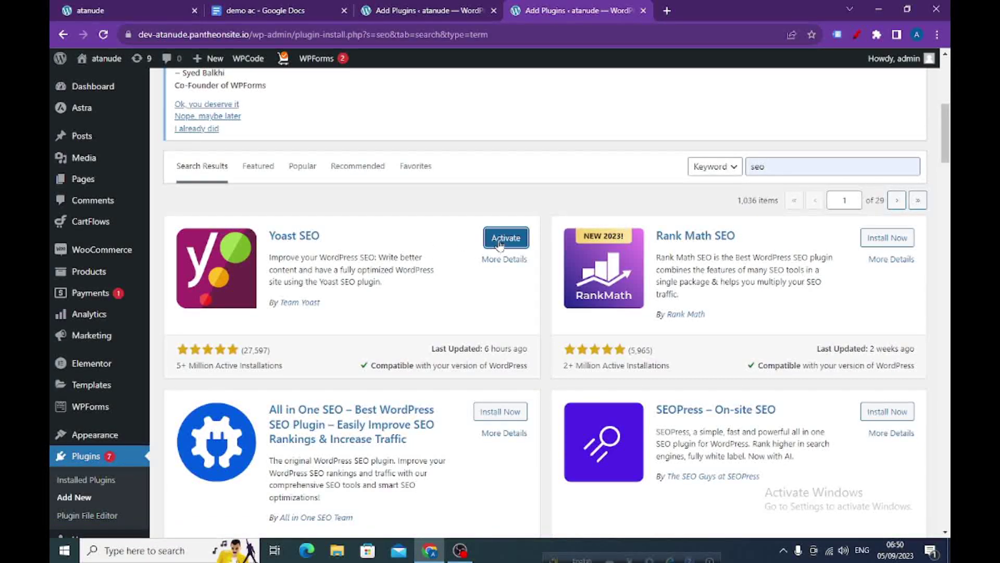
click(499, 238)
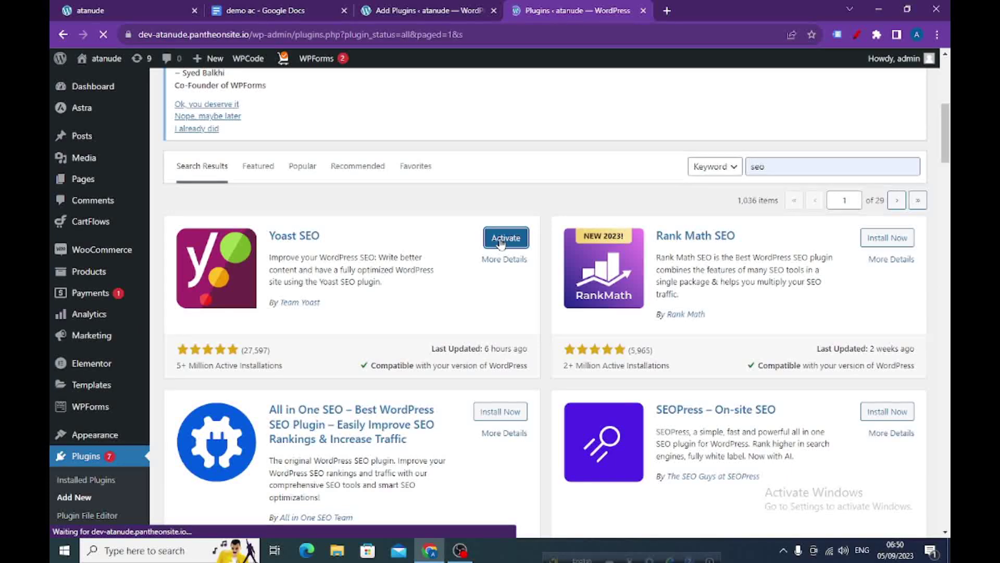
Open Yoast SEO's general page and show its first-time configuration.
scroll(501, 243, down, 6)
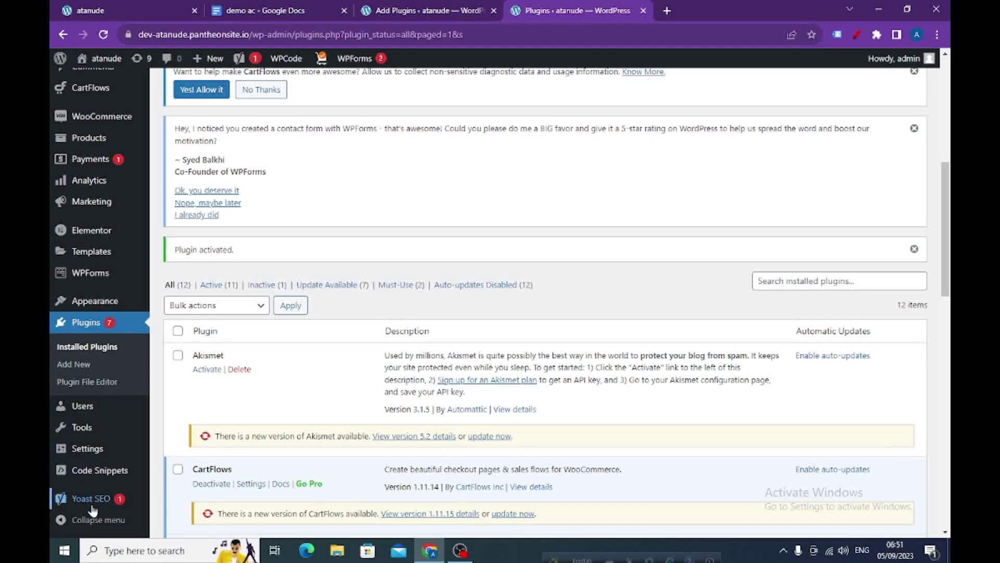
mouse_move(85, 503)
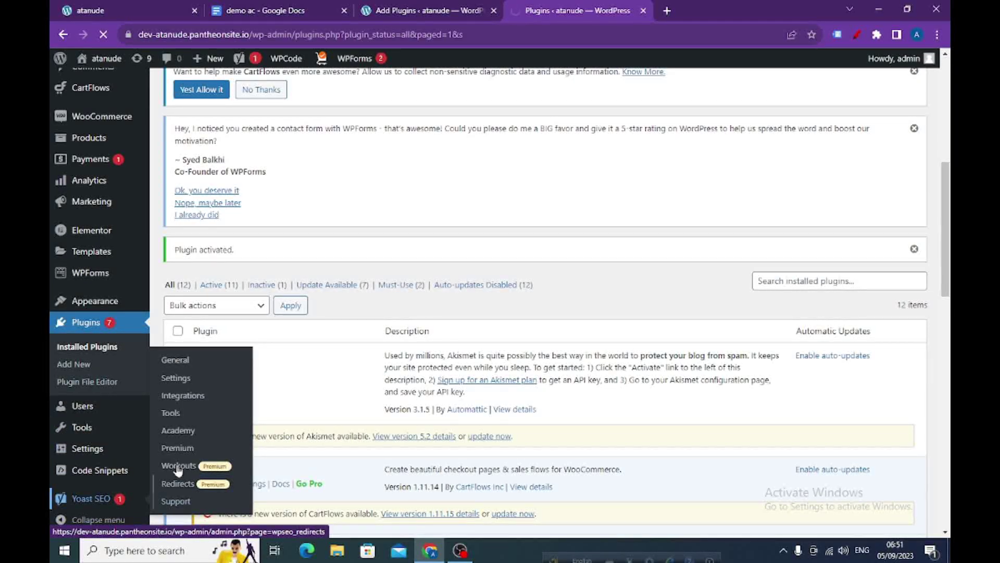
click(176, 361)
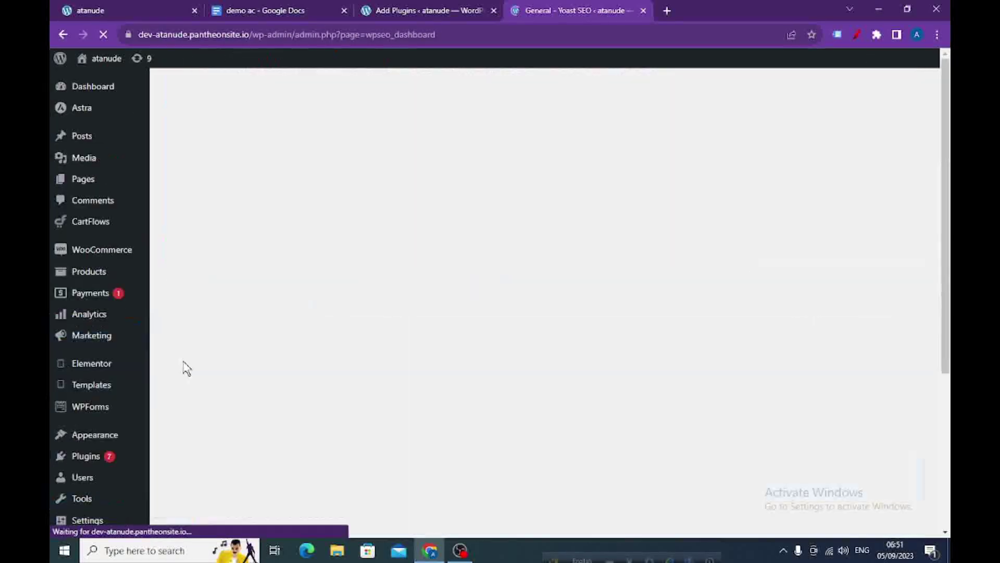
scroll(260, 290, down, 8)
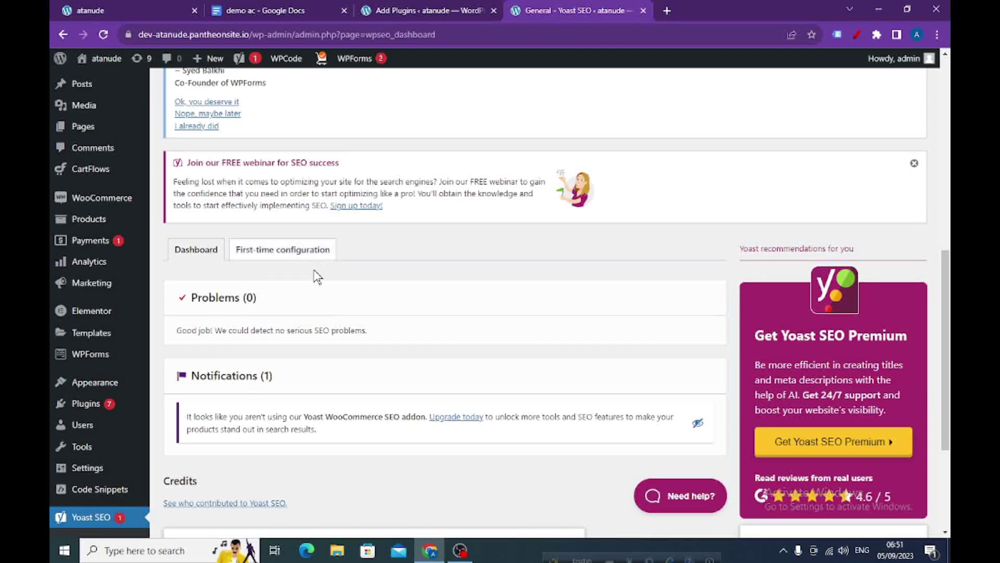
click(272, 255)
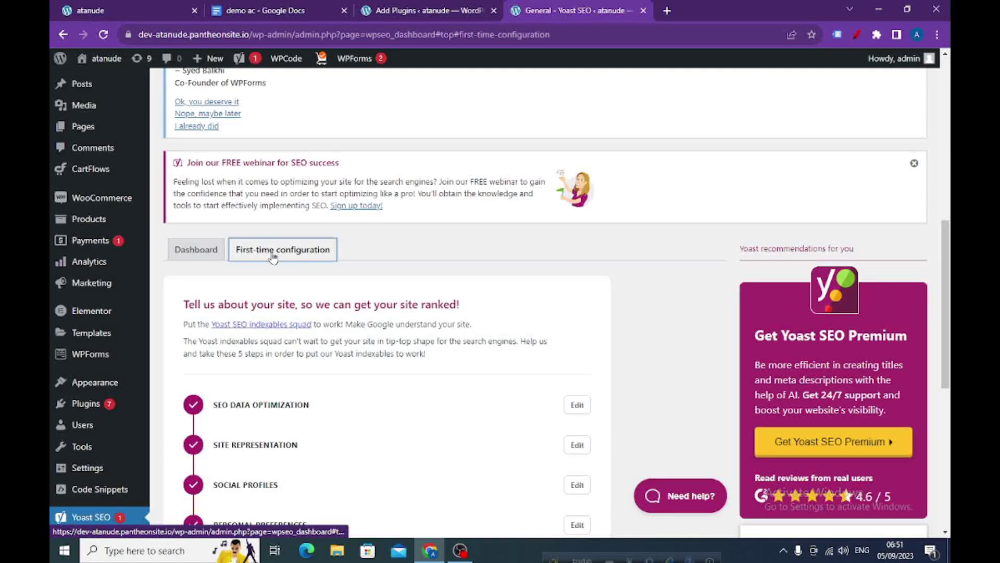
scroll(315, 310, down, 3)
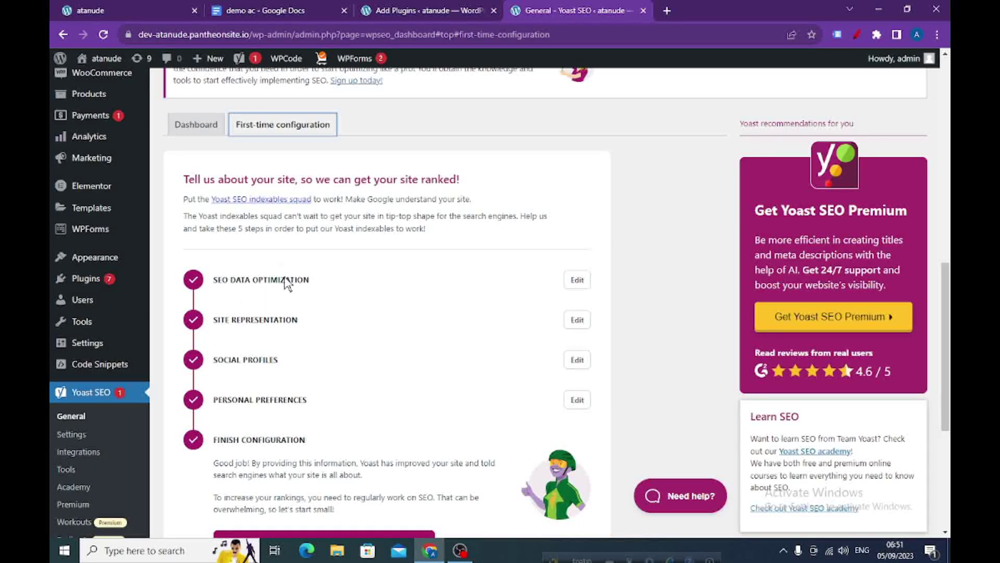
Open the SEO data optimization section of the first-time configuration and continue through it without running the optimization.
click(577, 280)
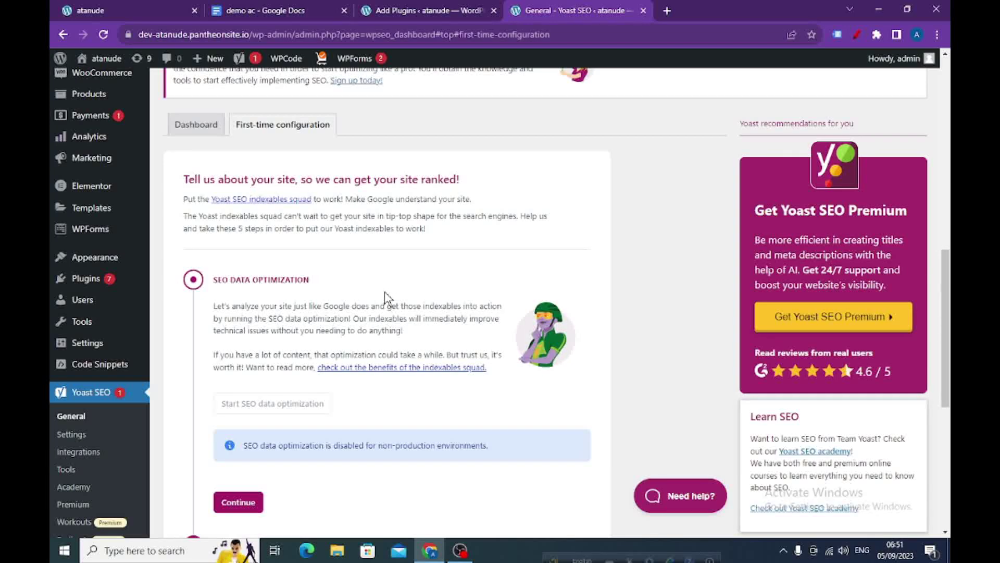
scroll(385, 292, down, 3)
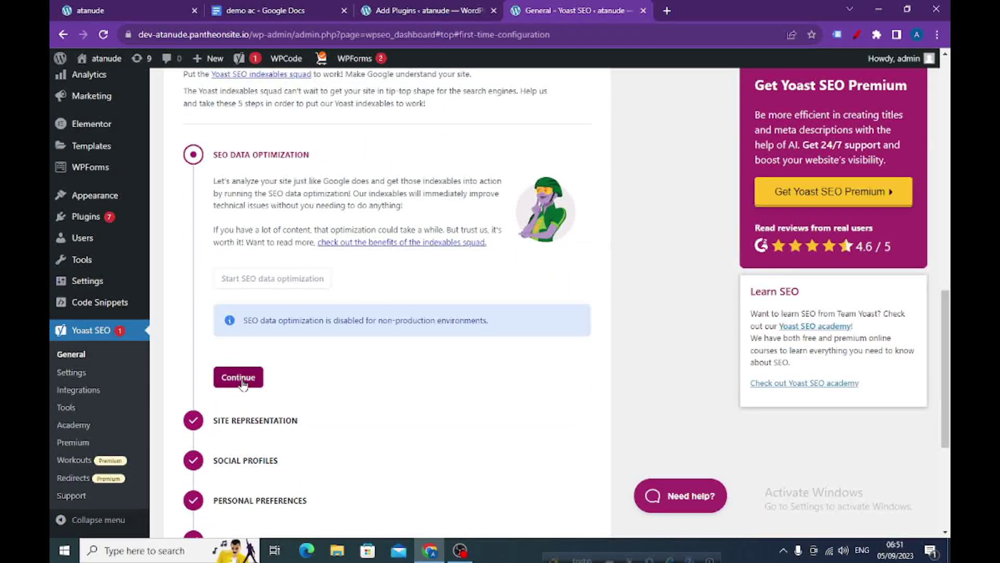
click(242, 383)
scroll(260, 368, down, 1)
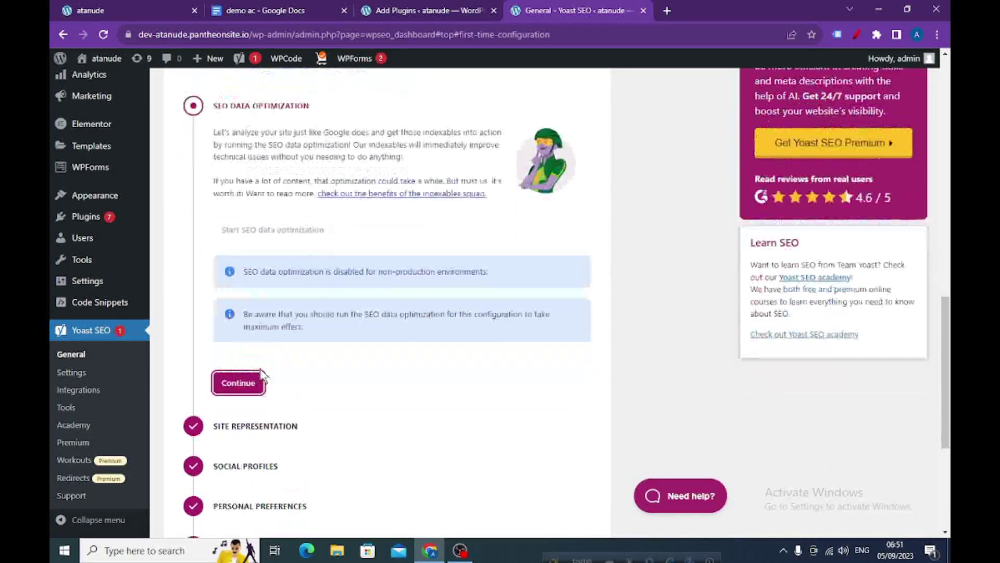
click(237, 371)
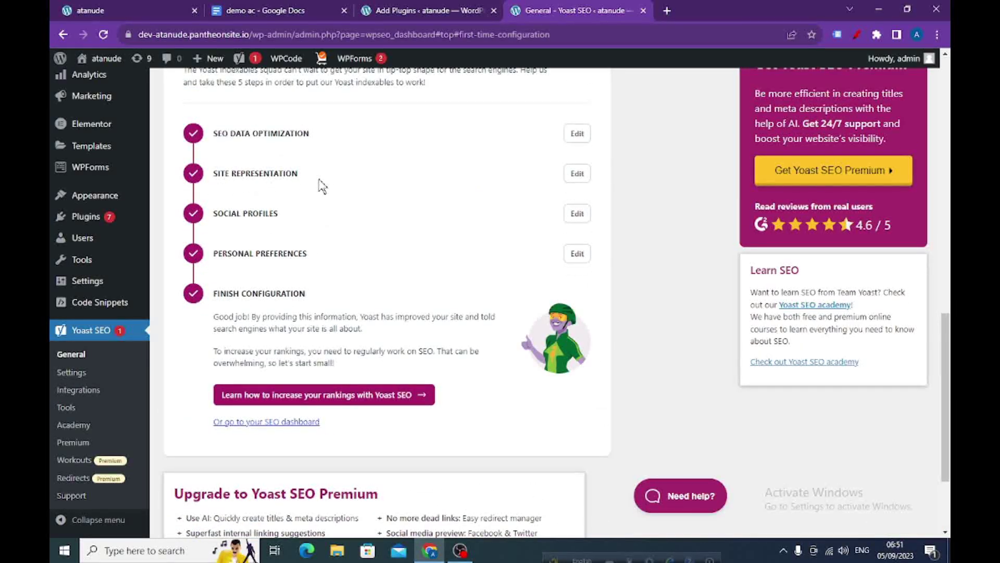
Open the Site representation section for editing, try Organization as what the site represents, and set it back to Person.
click(579, 176)
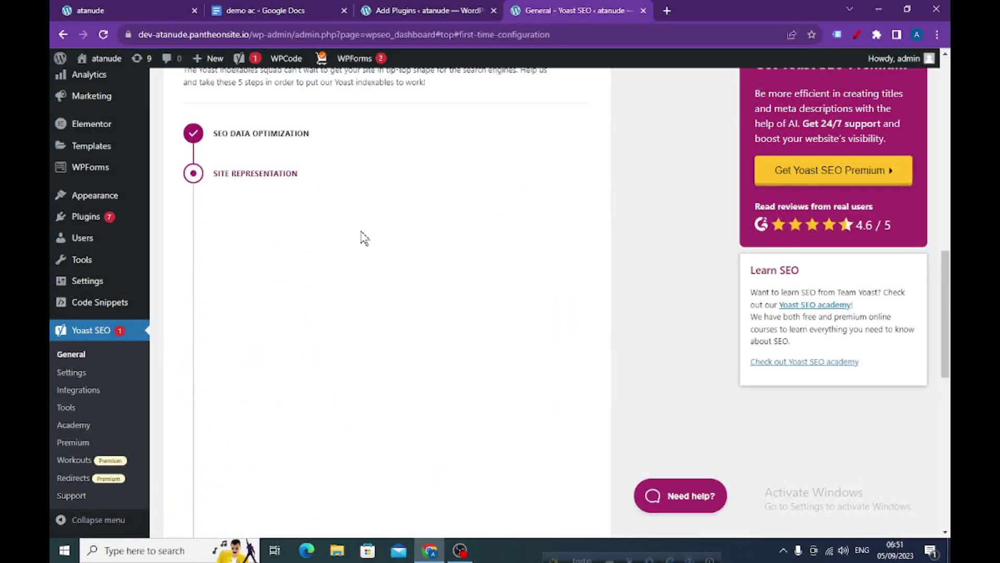
scroll(318, 249, down, 2)
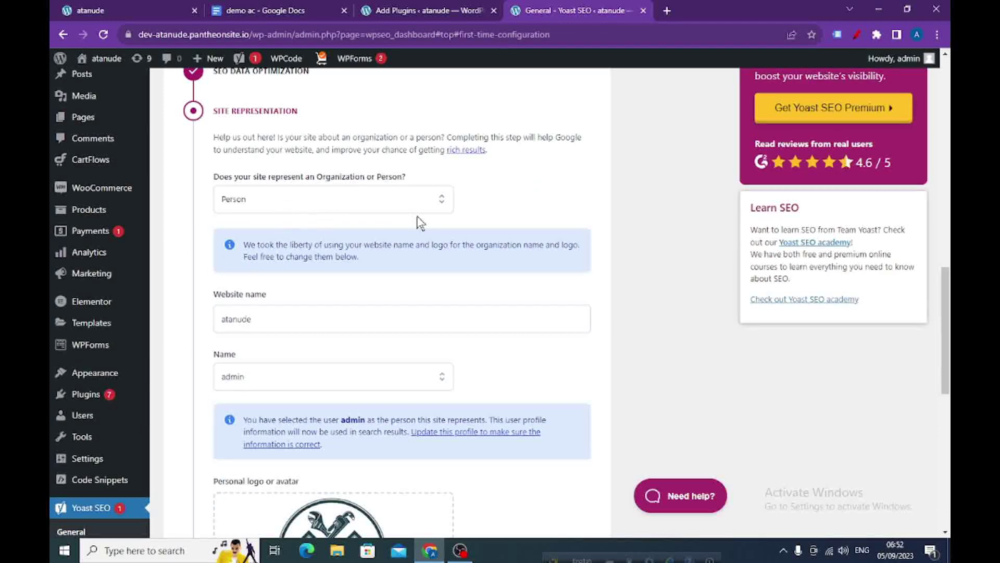
click(441, 205)
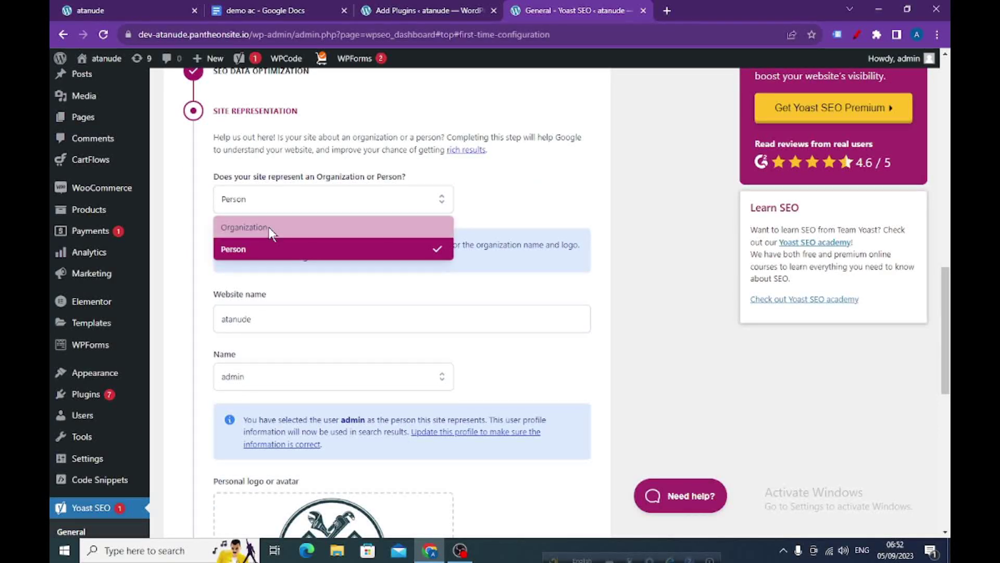
click(270, 229)
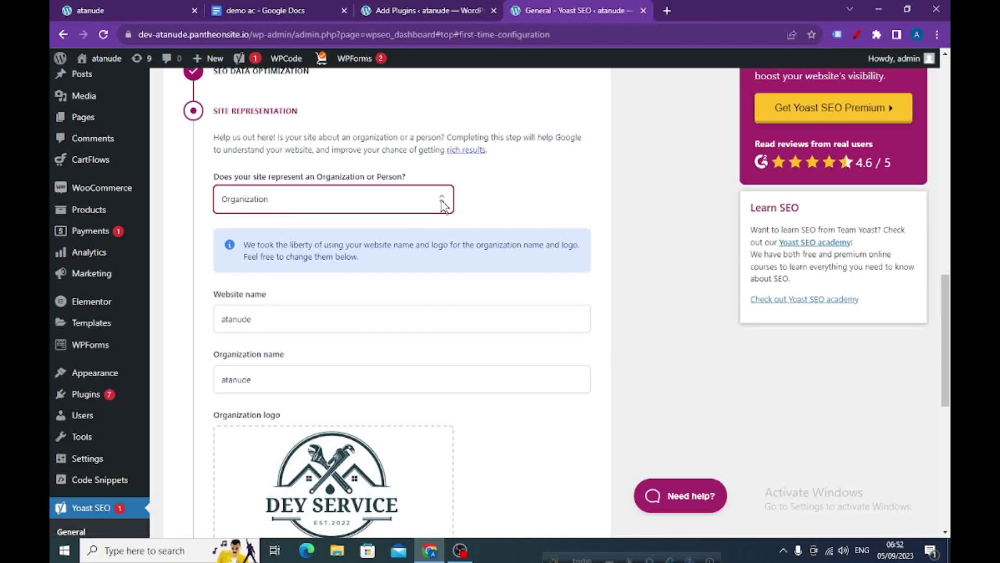
click(442, 204)
click(259, 249)
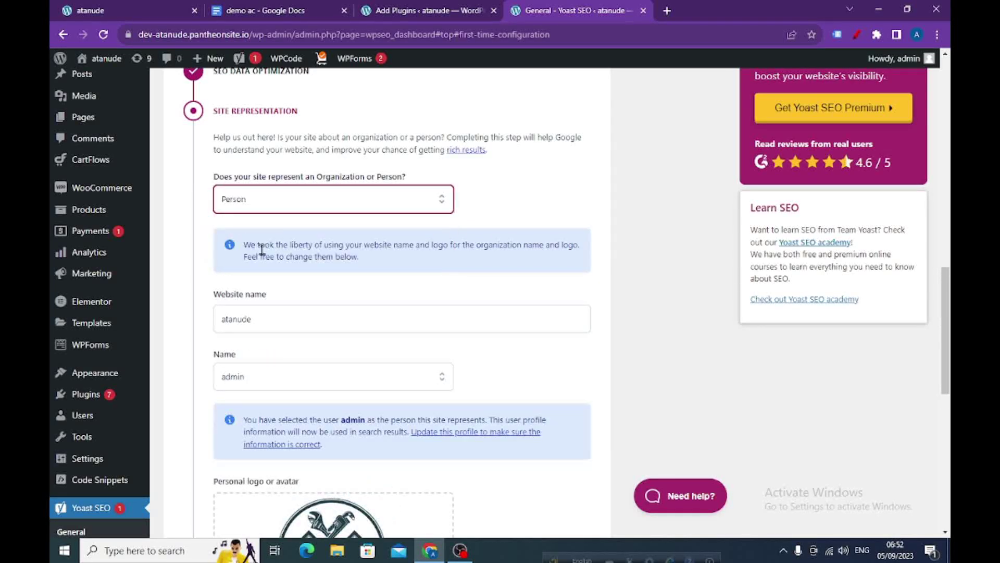
scroll(336, 208, down, 1)
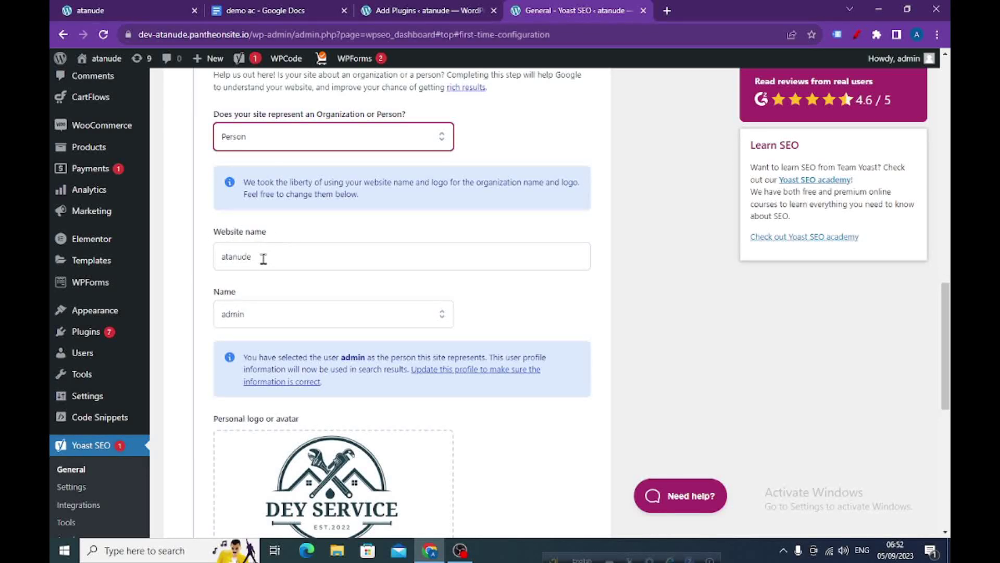
drag(264, 259, 212, 257)
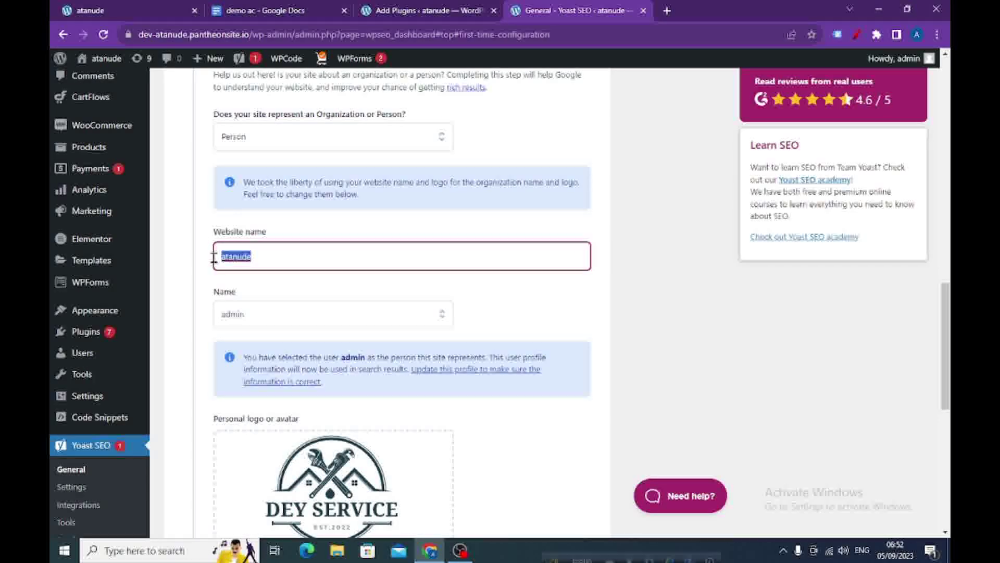
click(276, 259)
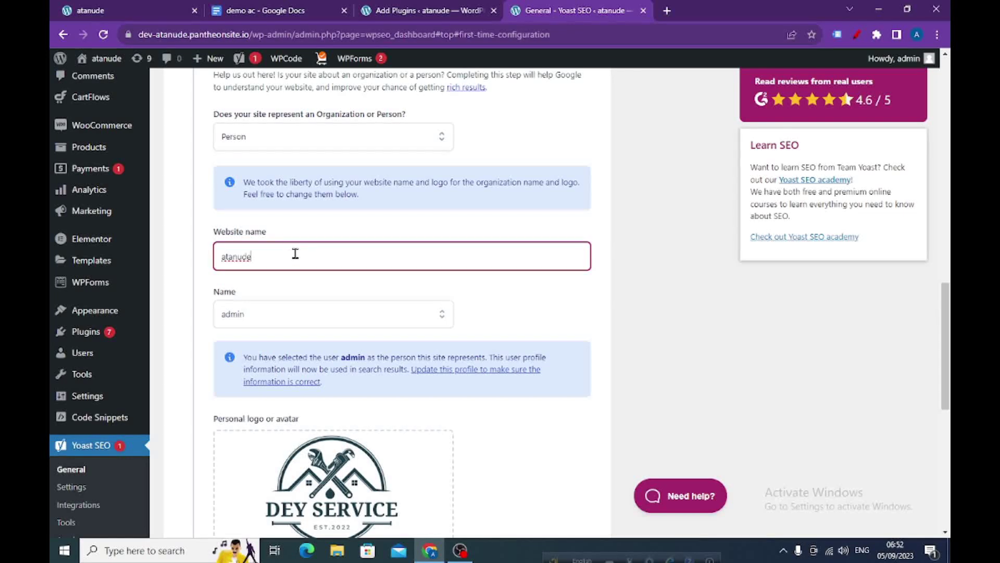
scroll(297, 252, down, 1)
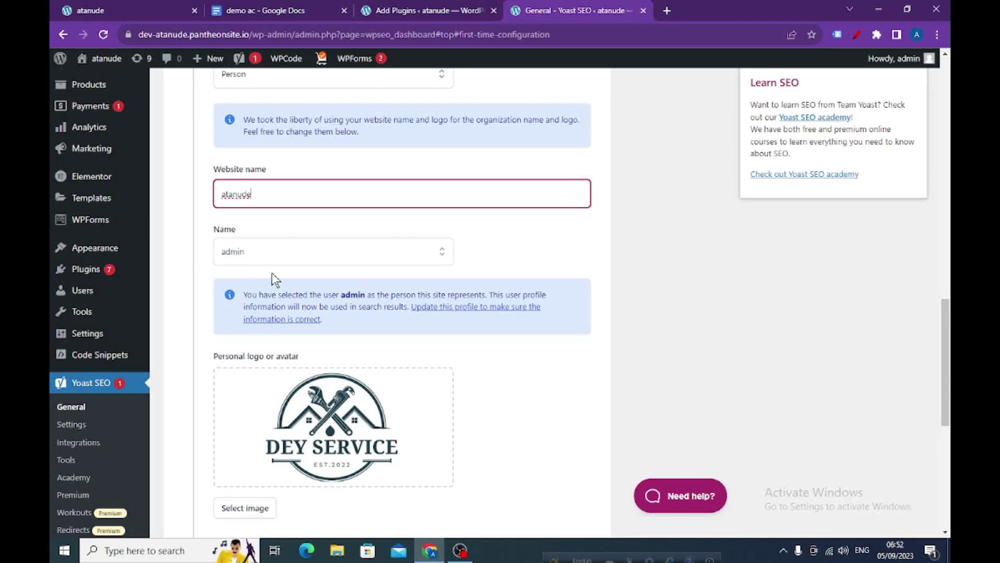
Open the image picker for the personal logo, view the media library and the file upload option, and close it without choosing an image.
scroll(304, 248, down, 2)
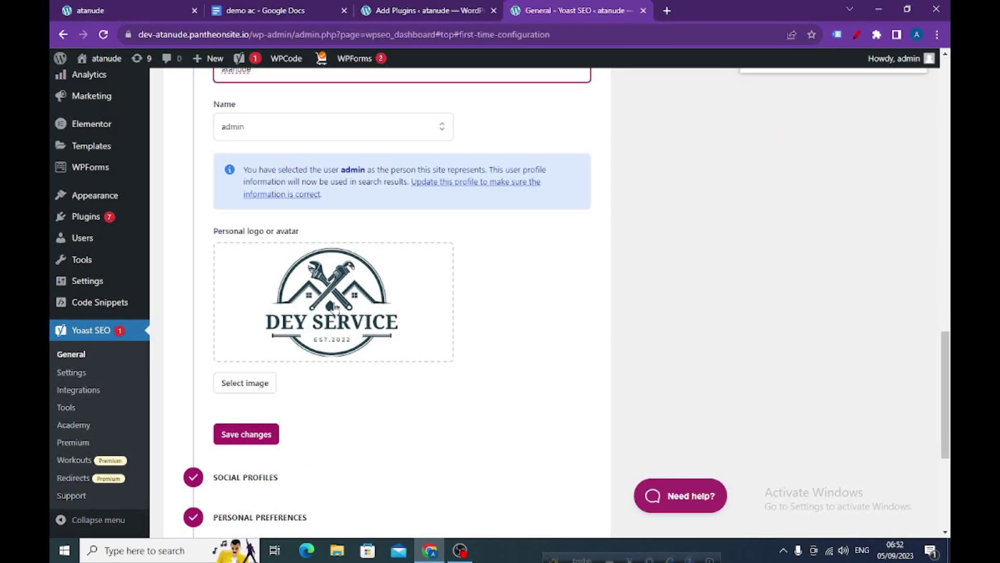
scroll(336, 308, down, 1)
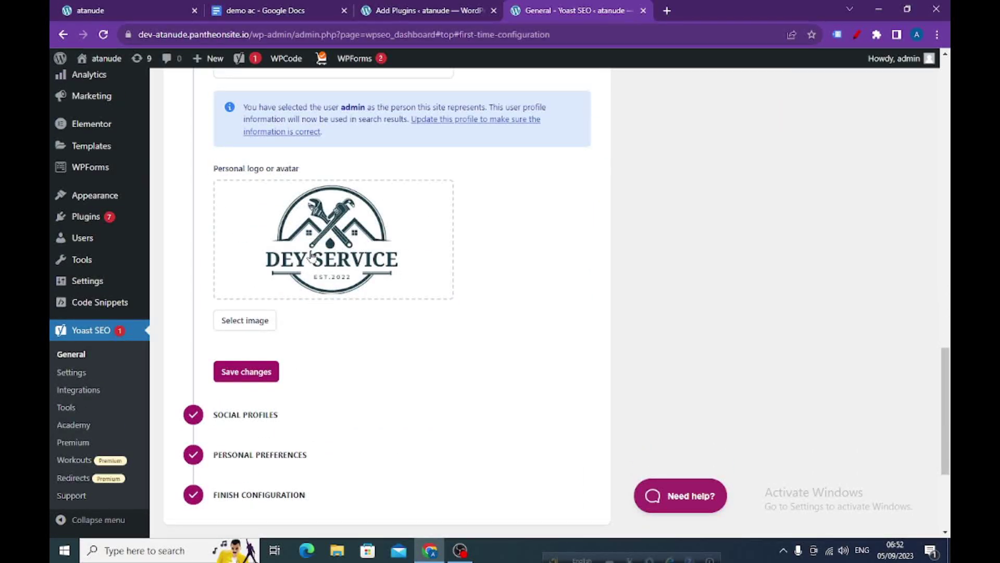
click(239, 322)
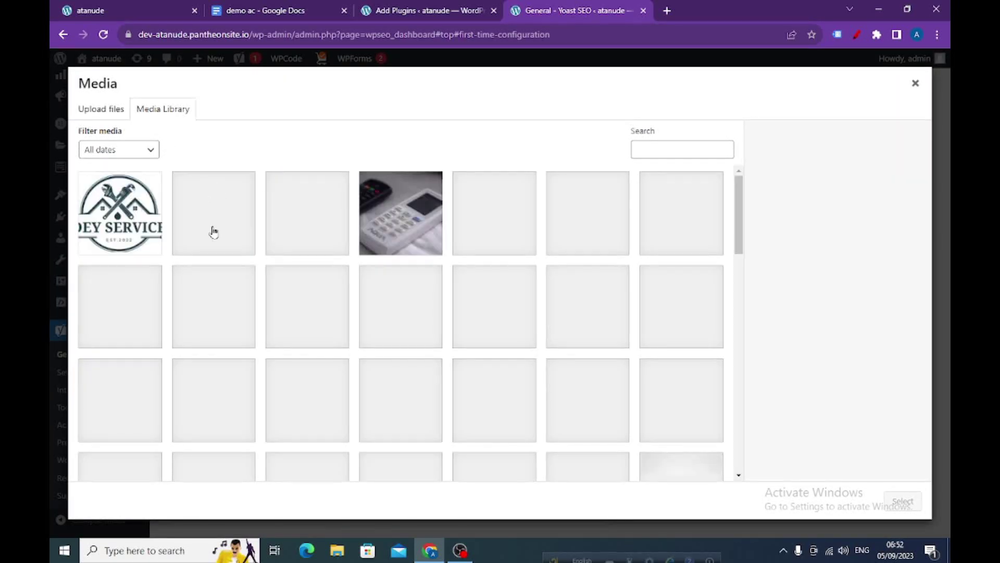
scroll(339, 245, down, 4)
scroll(362, 257, up, 4)
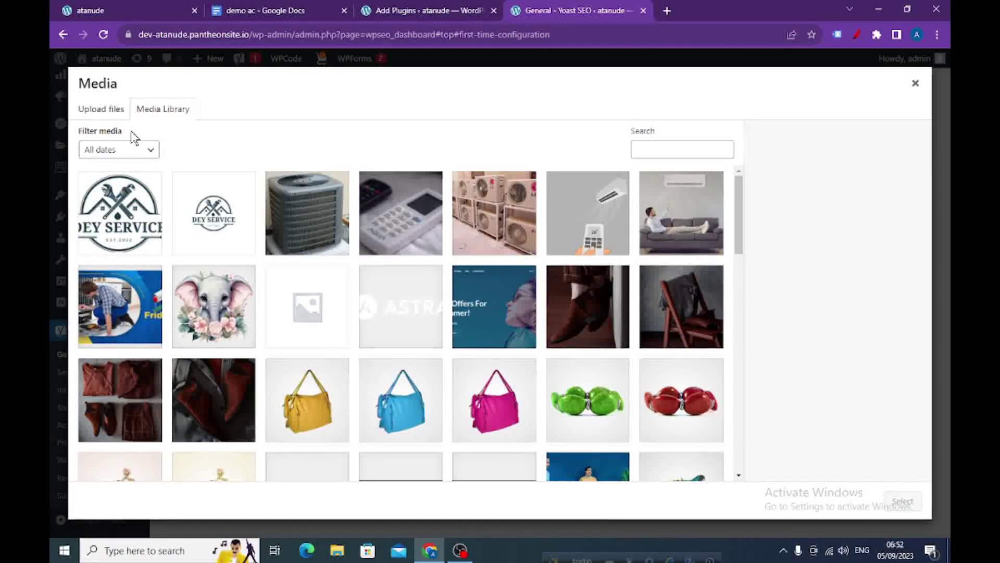
click(99, 112)
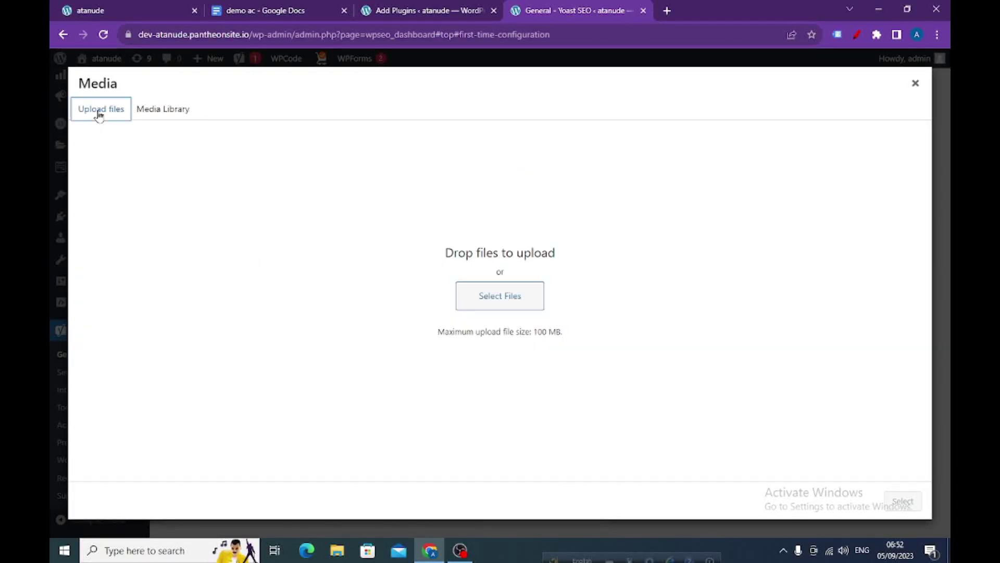
click(496, 304)
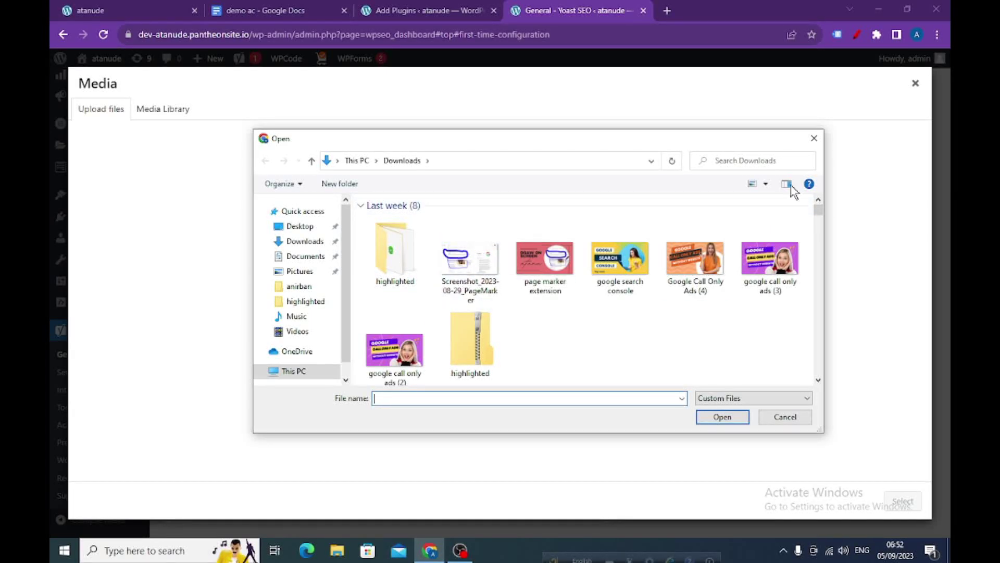
click(815, 139)
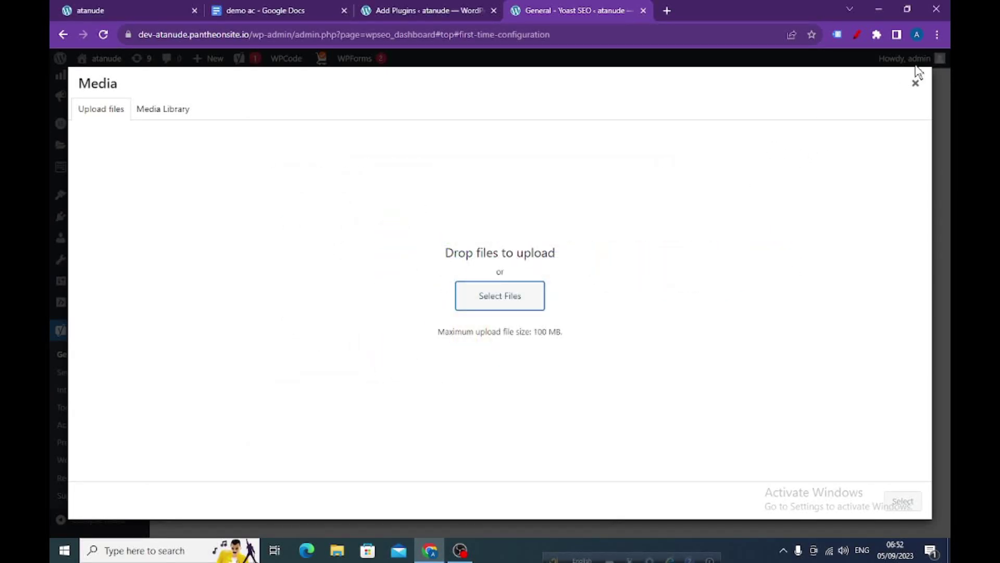
click(915, 83)
Save the Site representation section, and open the Social profiles section and save it without adding any profiles.
scroll(573, 217, down, 3)
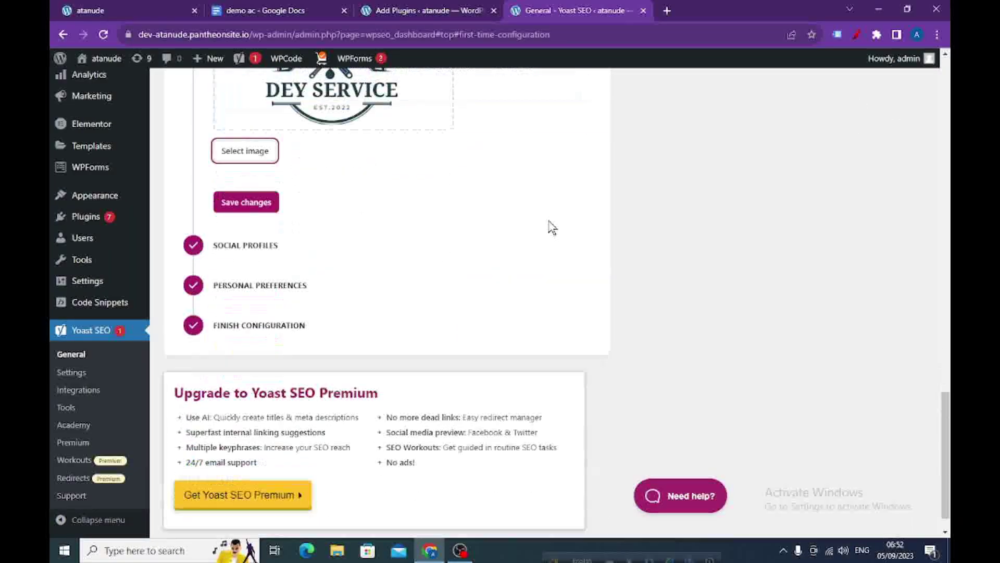
click(252, 189)
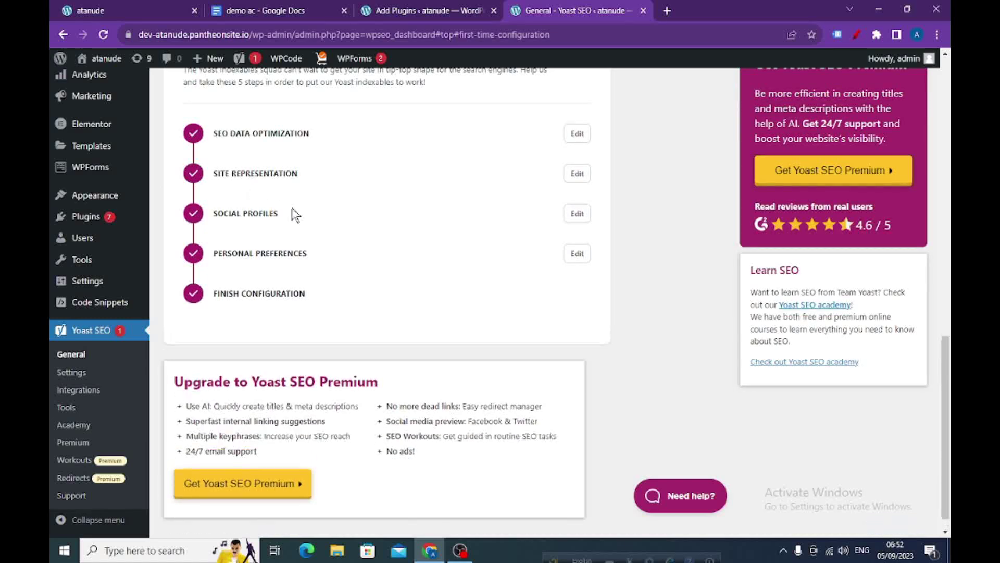
click(577, 214)
scroll(494, 208, down, 2)
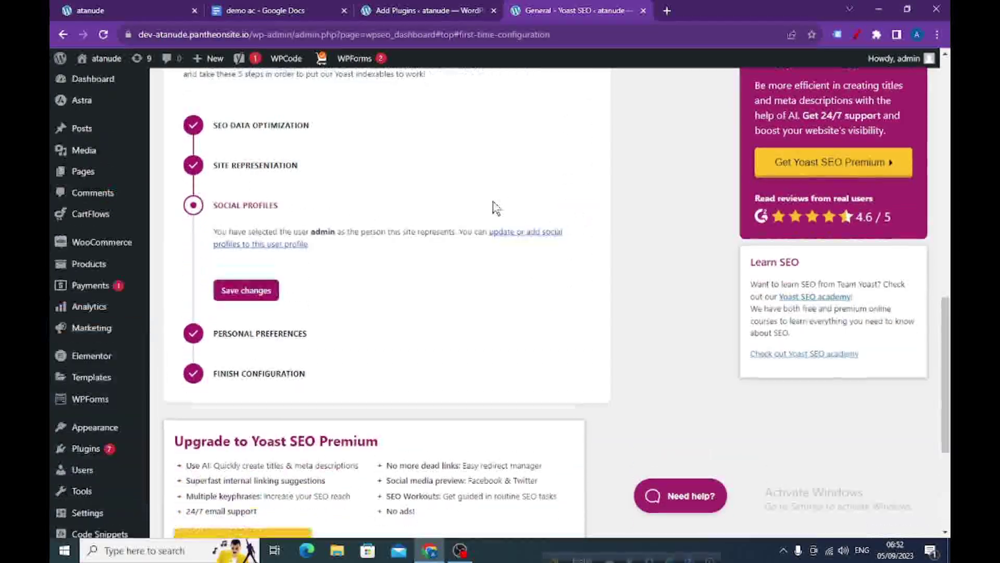
click(274, 182)
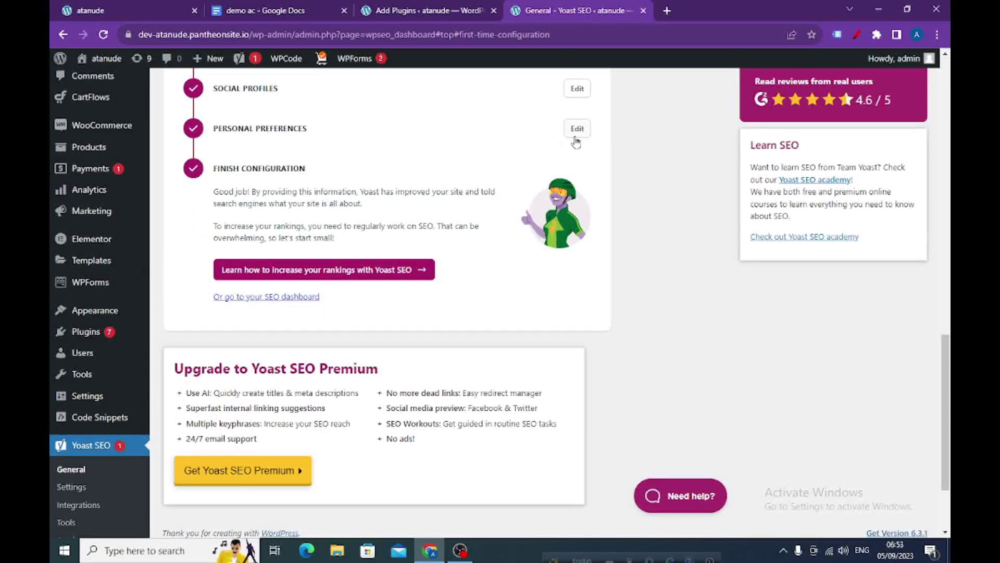
Open the Personal preferences section, keep site data tracking allowed, leave the newsletter e-mail empty, and save the section.
click(576, 129)
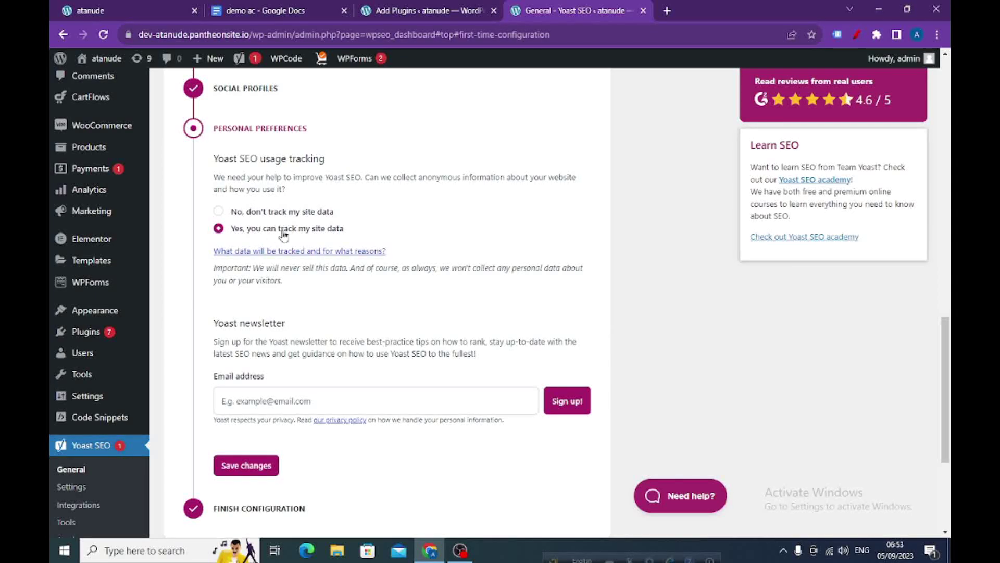
scroll(280, 235, down, 2)
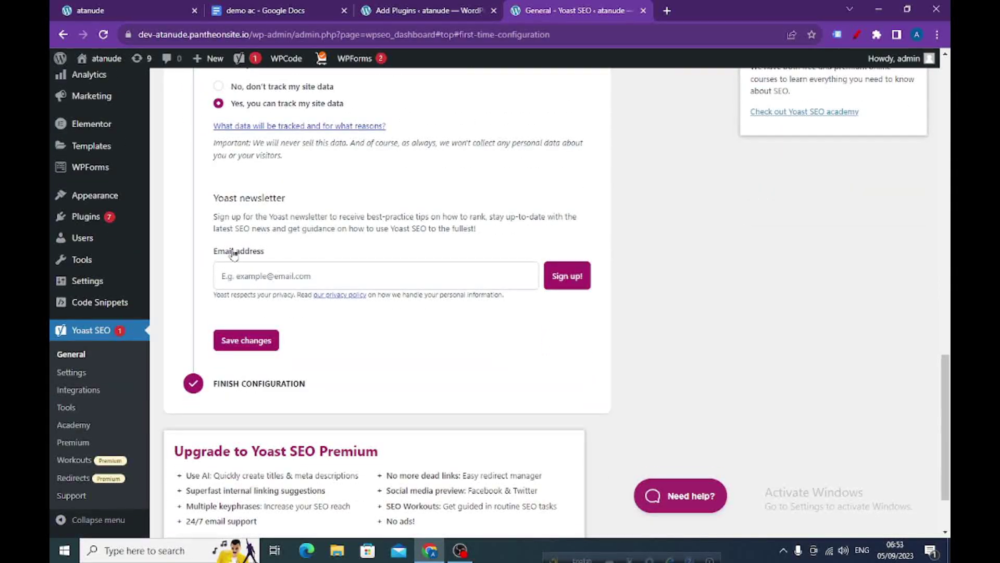
click(336, 275)
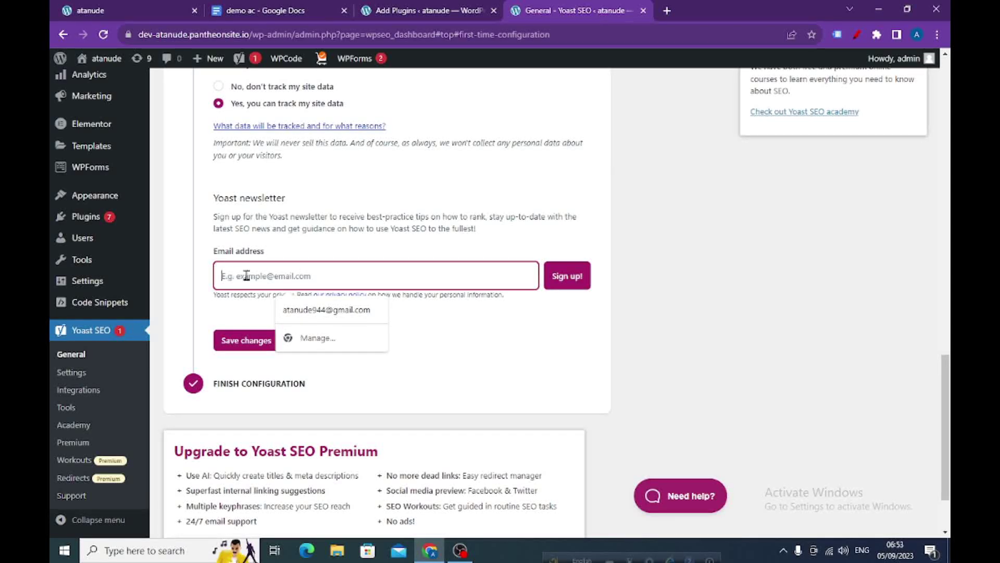
click(437, 375)
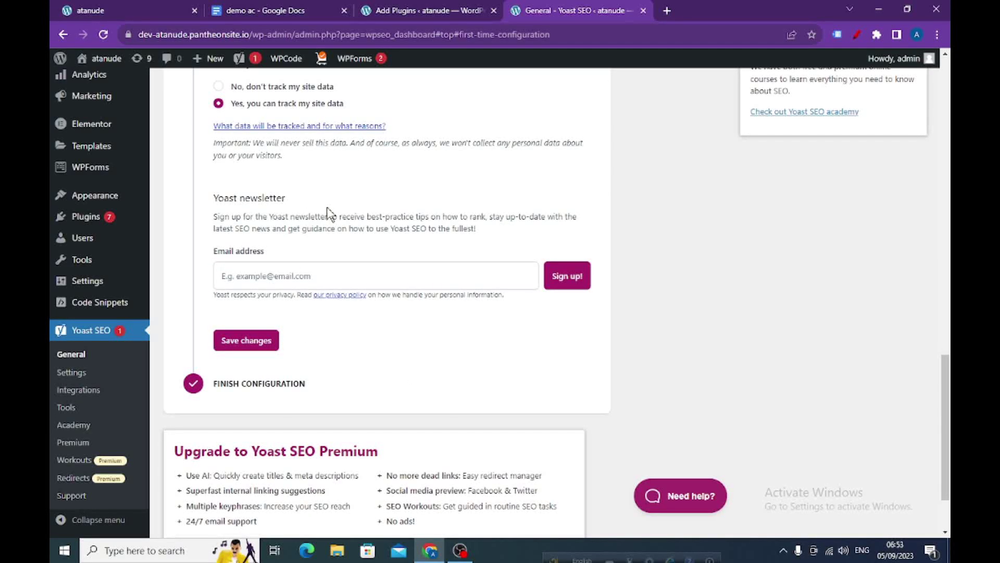
scroll(328, 214, down, 2)
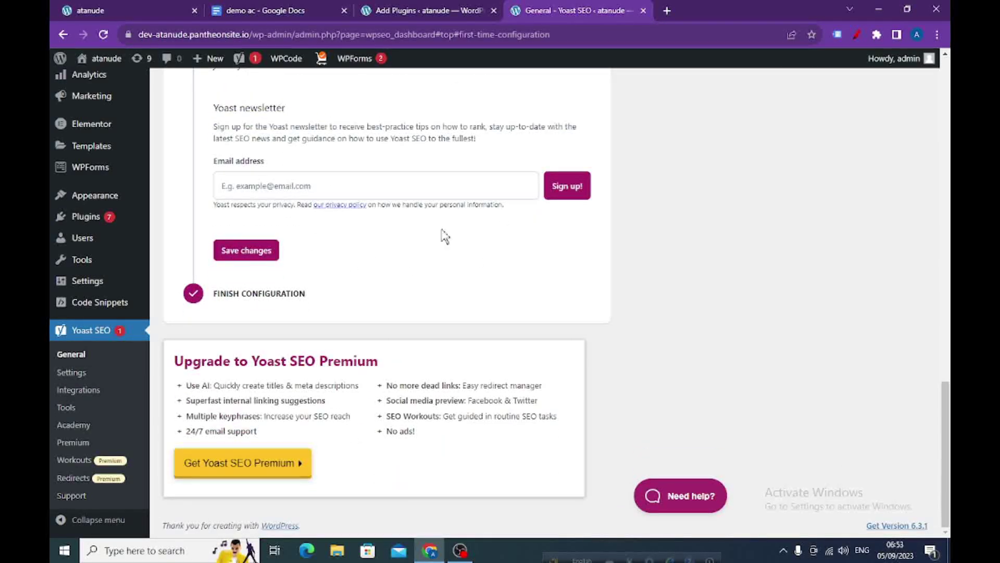
click(234, 258)
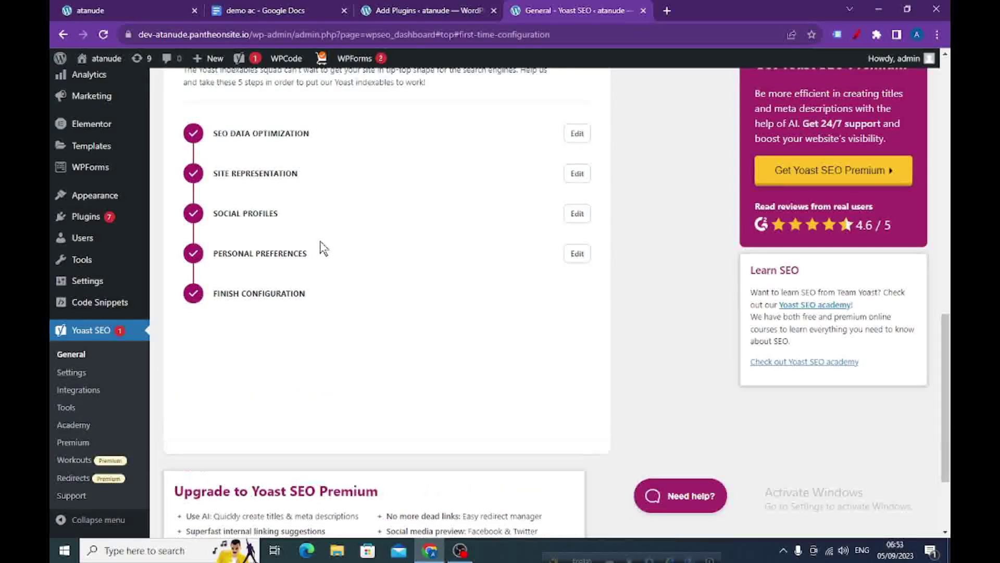
Go to the SEO dashboard from the finished configuration and check its problems and notifications.
scroll(323, 249, down, 3)
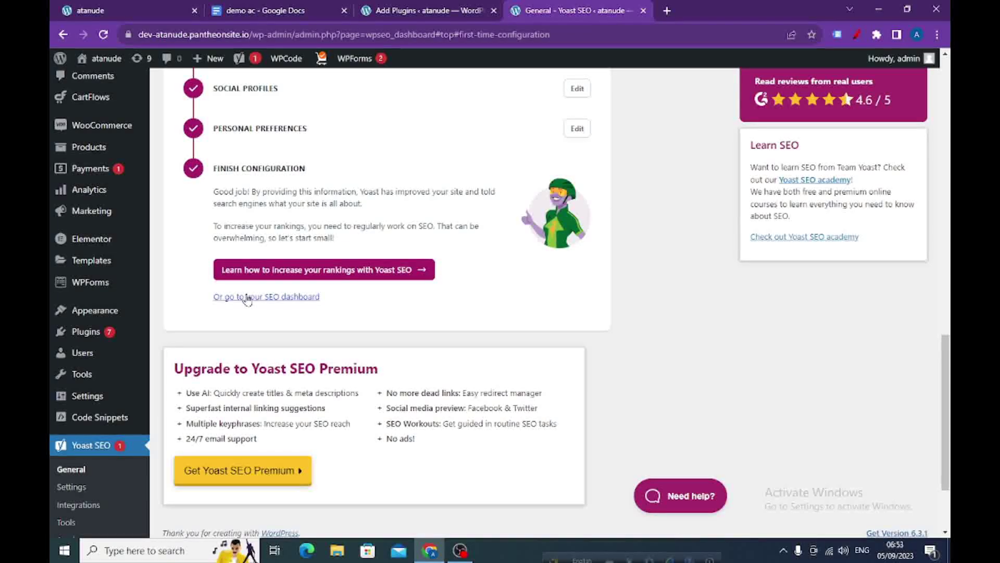
click(265, 298)
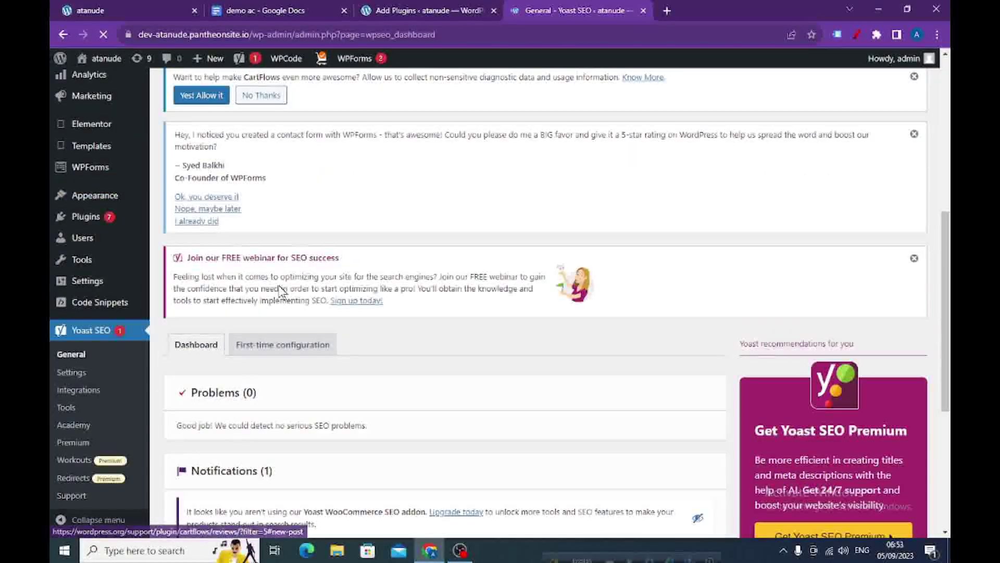
scroll(279, 286, down, 3)
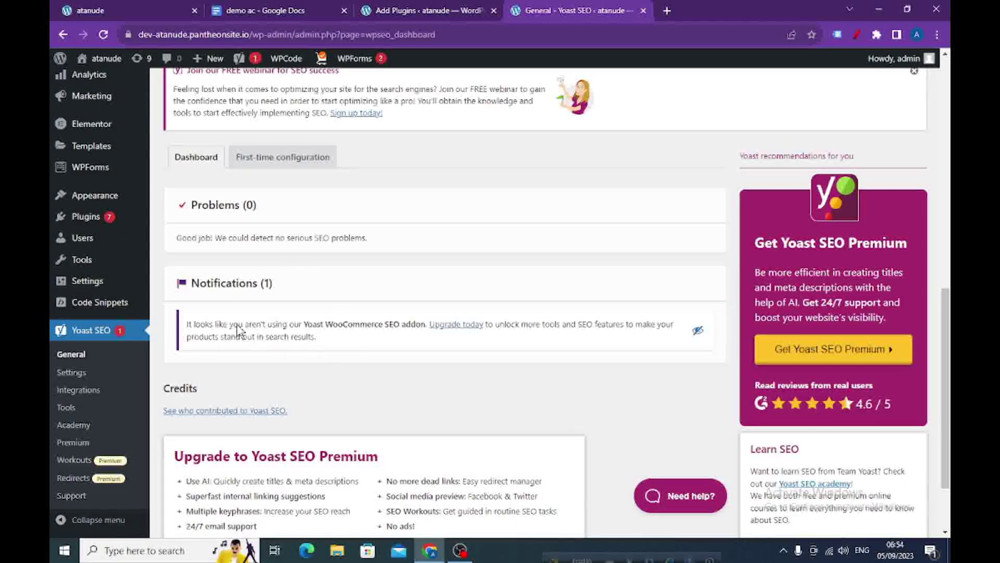
Open the Yoast SEO settings and look through the Site features page, from the writing tools to the social sharing features.
click(71, 373)
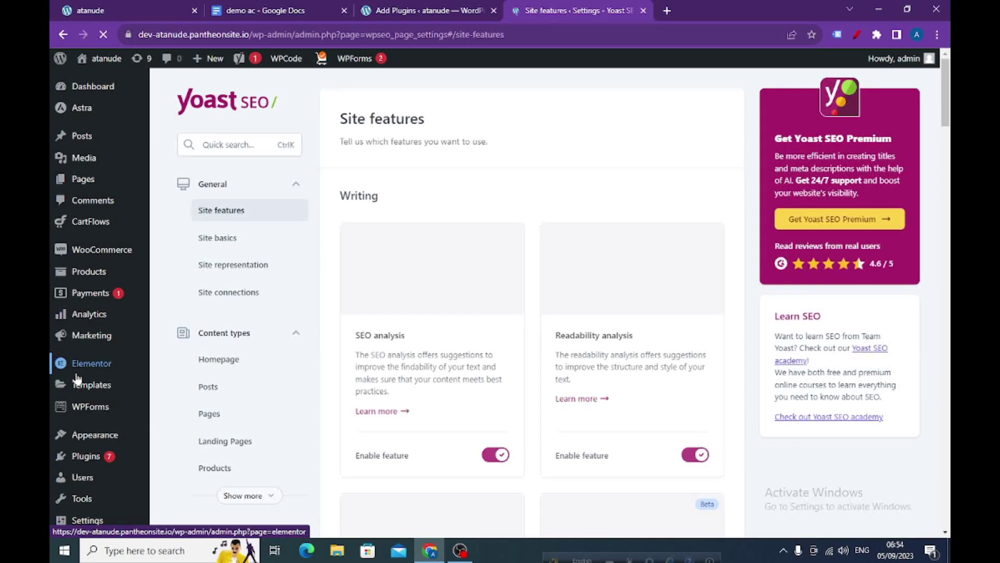
click(299, 186)
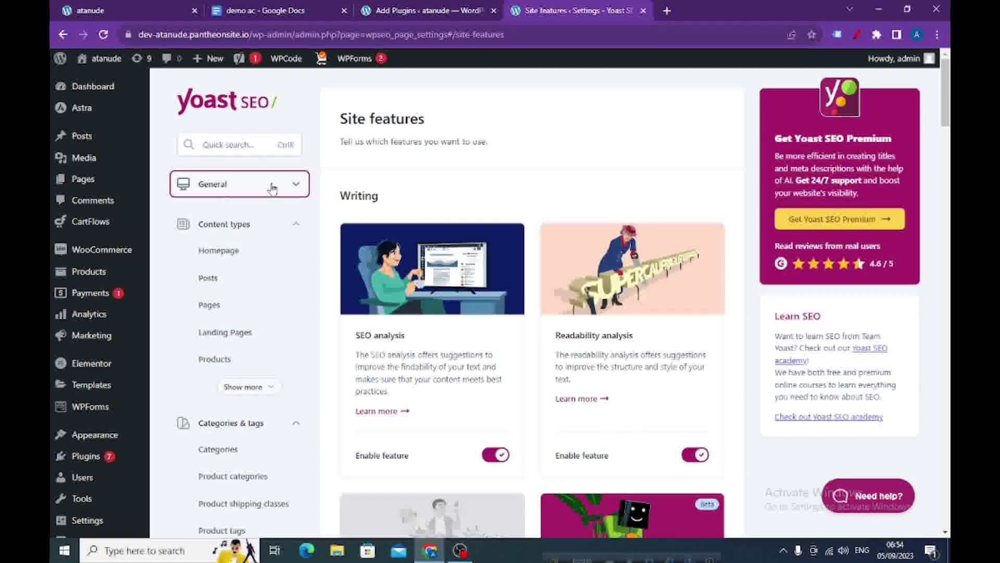
click(292, 187)
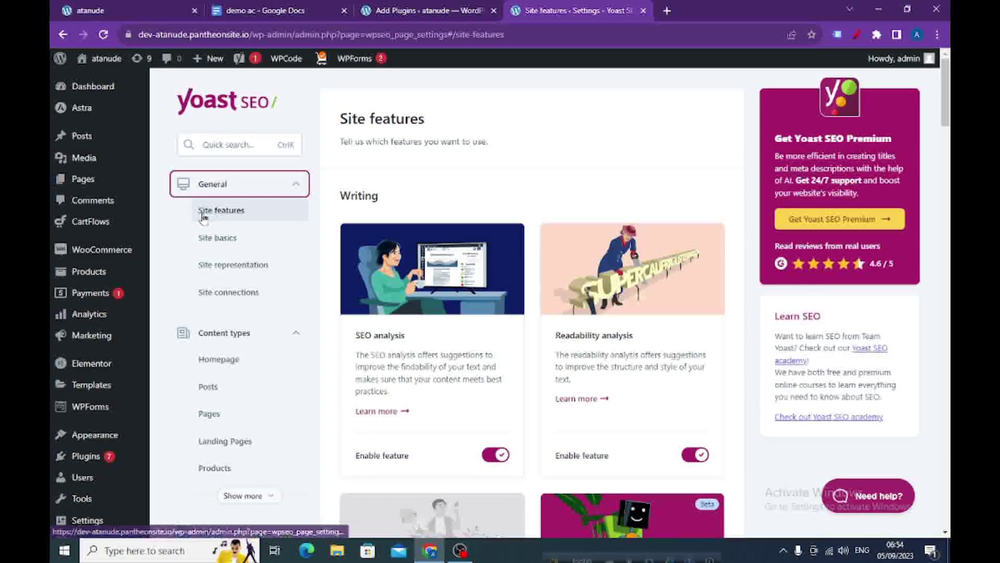
scroll(427, 209, down, 7)
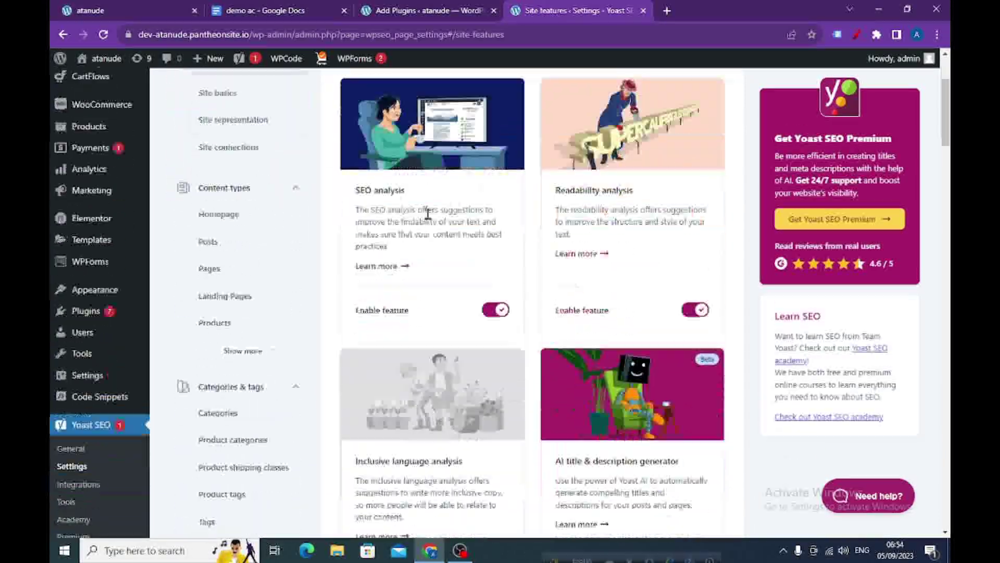
scroll(438, 194, up, 5)
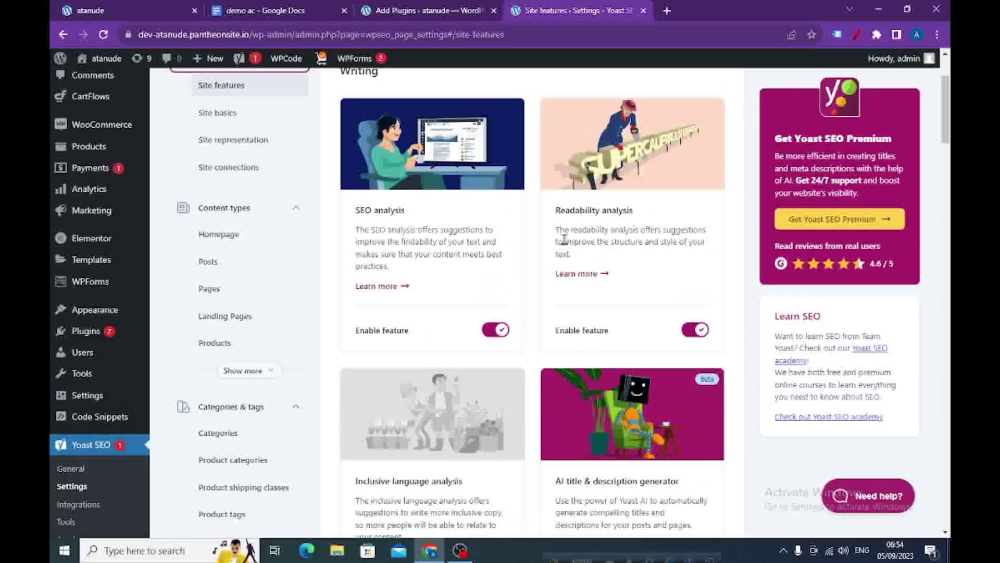
scroll(578, 301, down, 10)
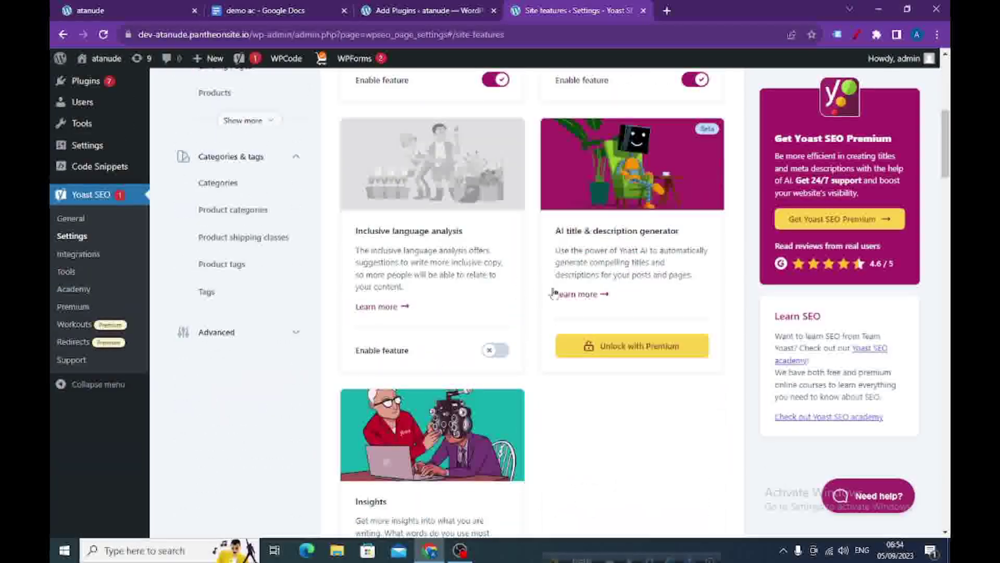
scroll(450, 264, down, 11)
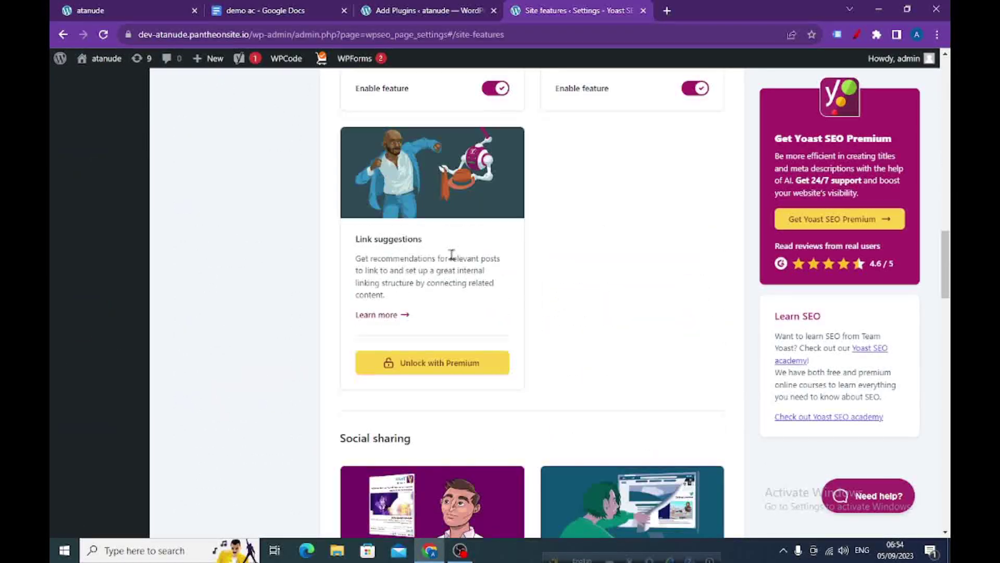
scroll(455, 256, down, 12)
scroll(456, 252, up, 13)
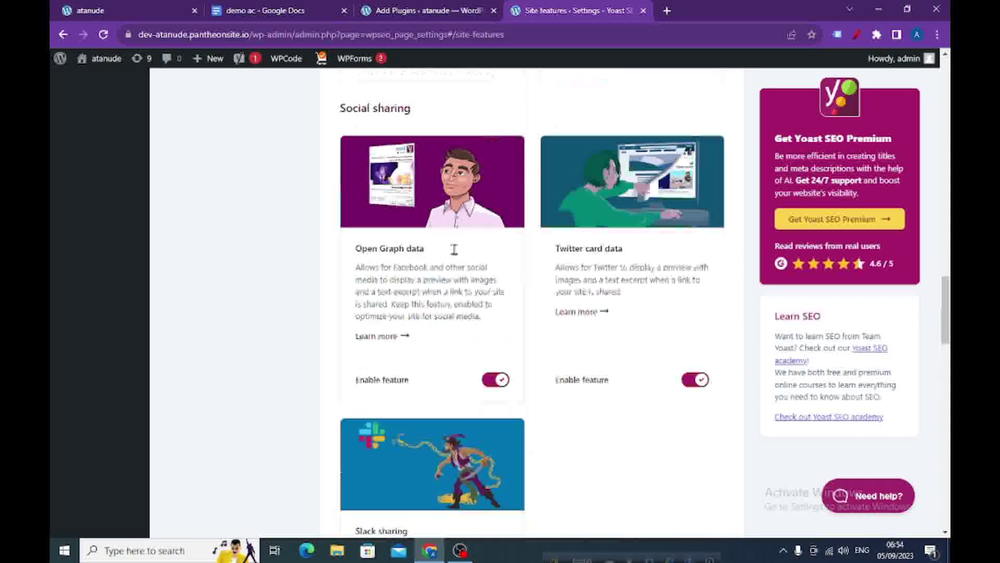
scroll(455, 249, up, 20)
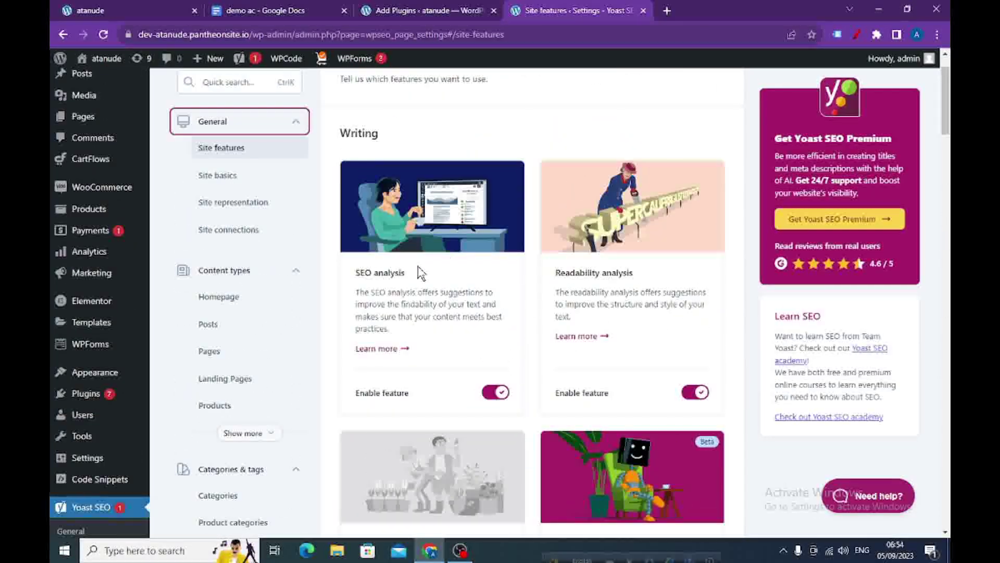
Open the Site basics settings and review the website name, alternate website name and tagline fields.
click(211, 177)
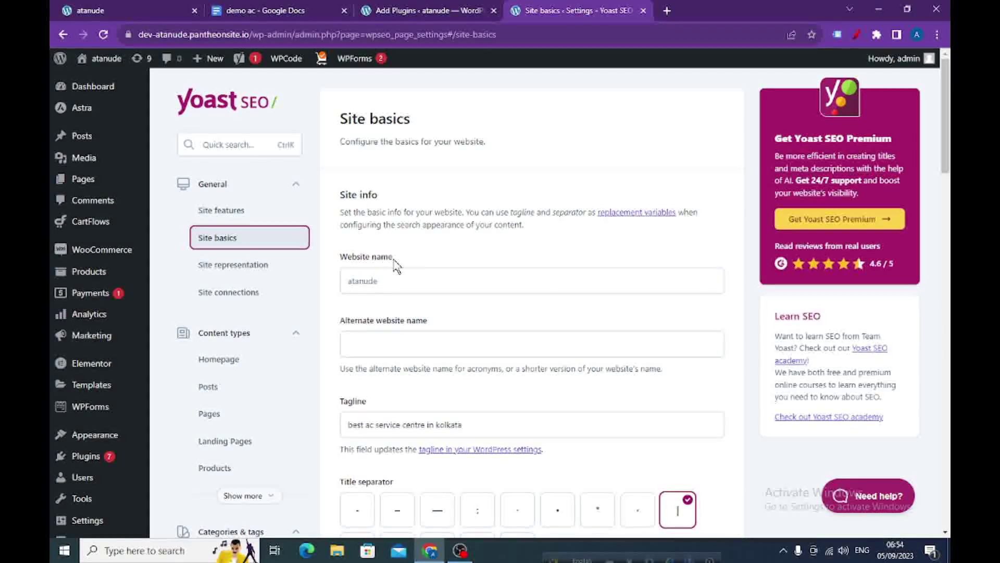
scroll(395, 263, down, 1)
click(368, 276)
scroll(368, 277, down, 1)
scroll(396, 305, down, 2)
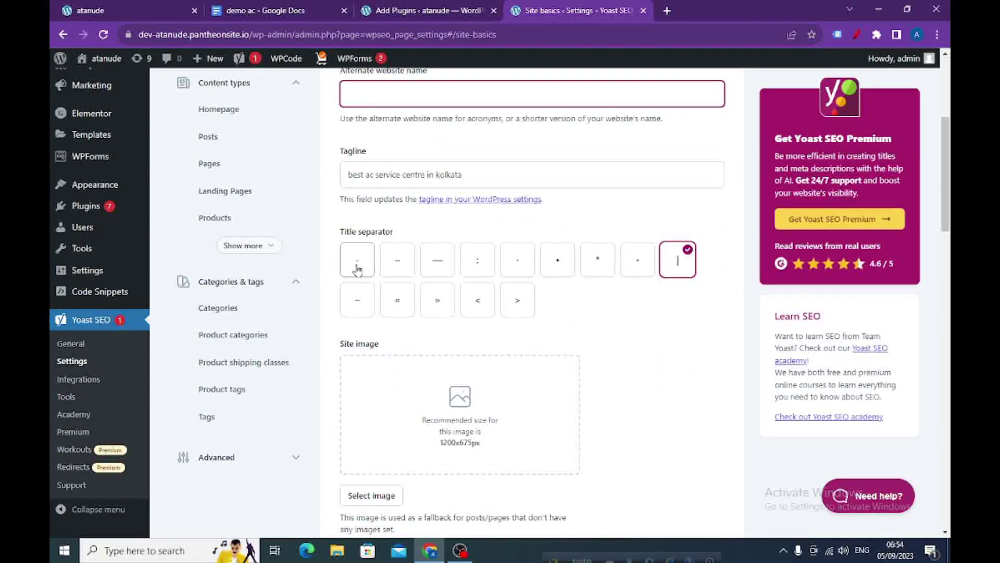
Set the title separator to the dash (-), comparing it with the vertical bar (|).
click(357, 266)
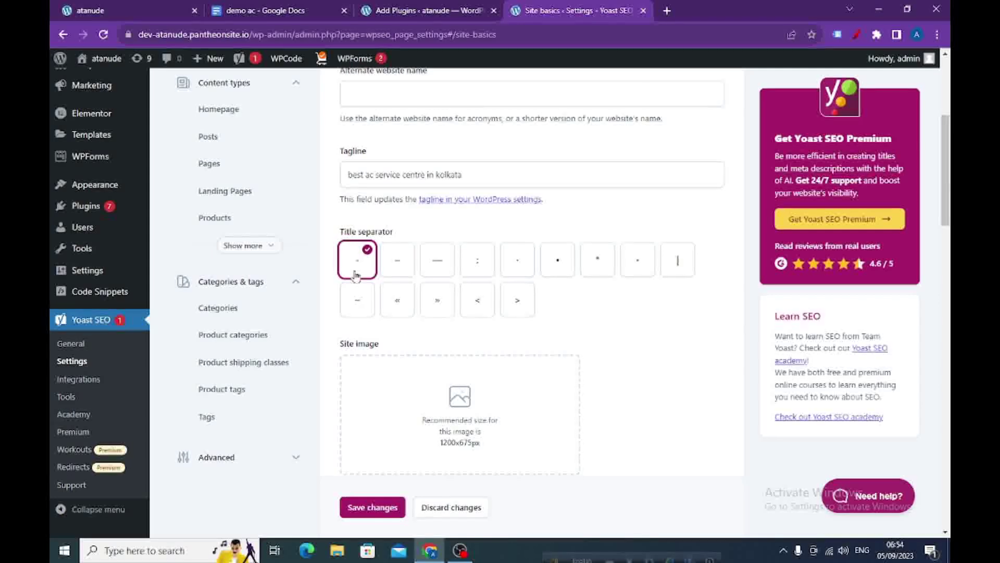
click(680, 263)
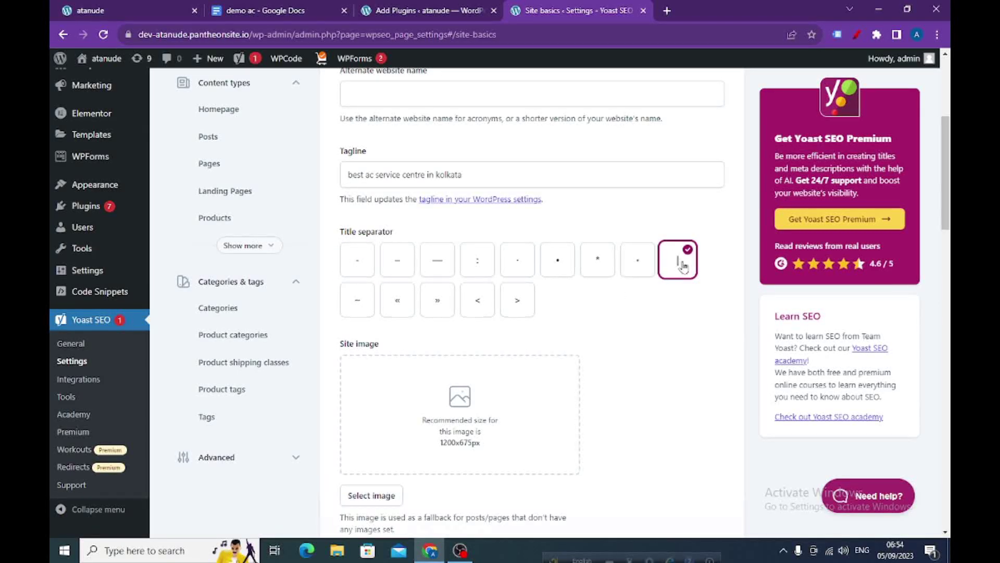
click(356, 270)
scroll(367, 259, down, 1)
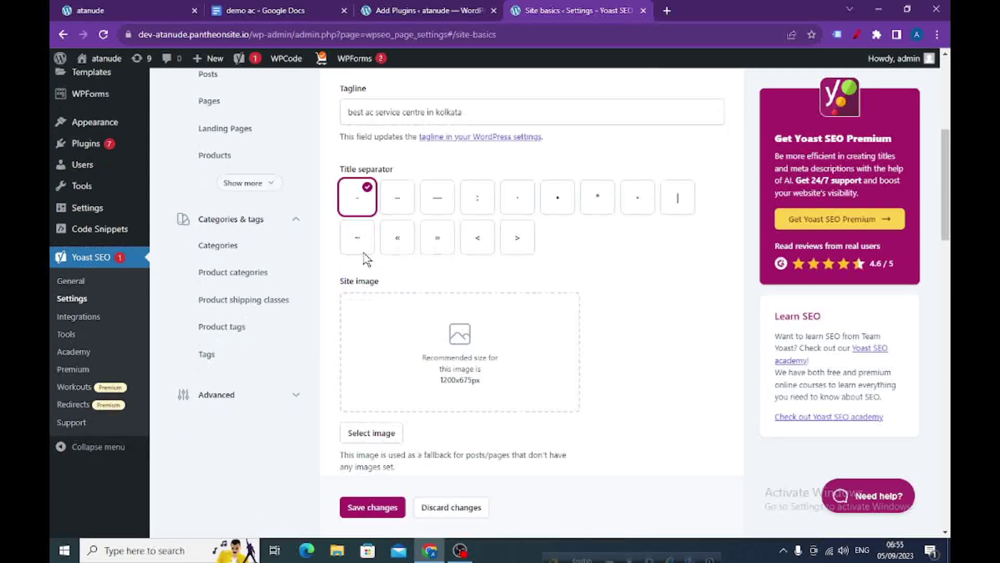
scroll(366, 259, down, 3)
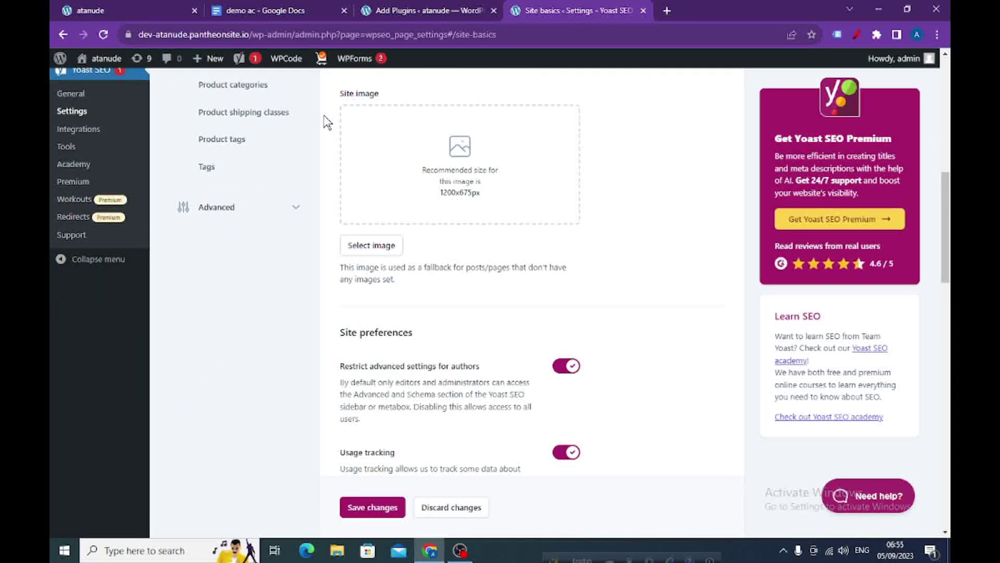
Look through the site image, site preferences and site policies in Site basics, and save the changes.
scroll(480, 188, down, 3)
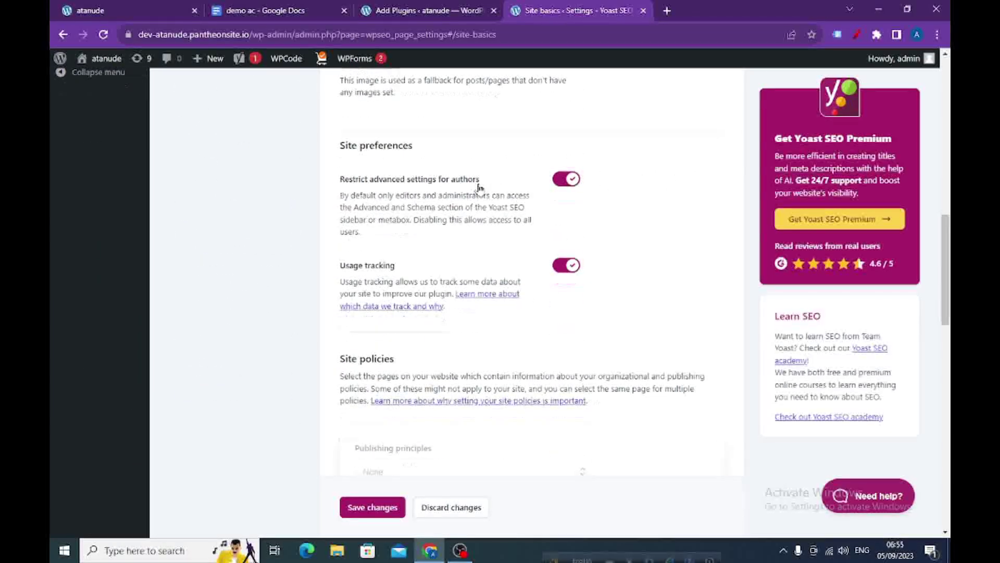
scroll(440, 302, down, 5)
click(364, 508)
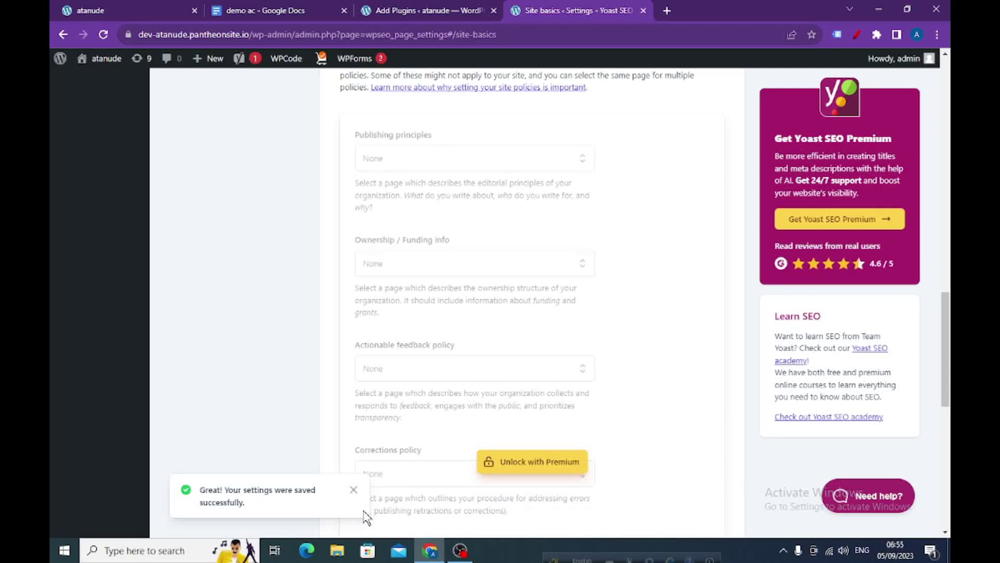
Open the Site representation settings and review the organization/person choice, the selected user and the personal logo.
scroll(315, 409, up, 15)
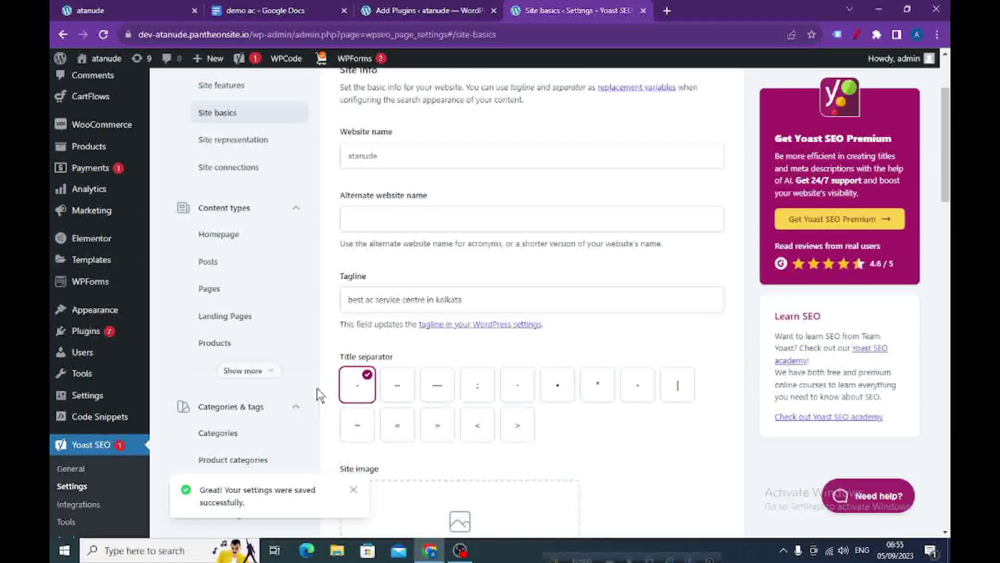
scroll(309, 364, up, 2)
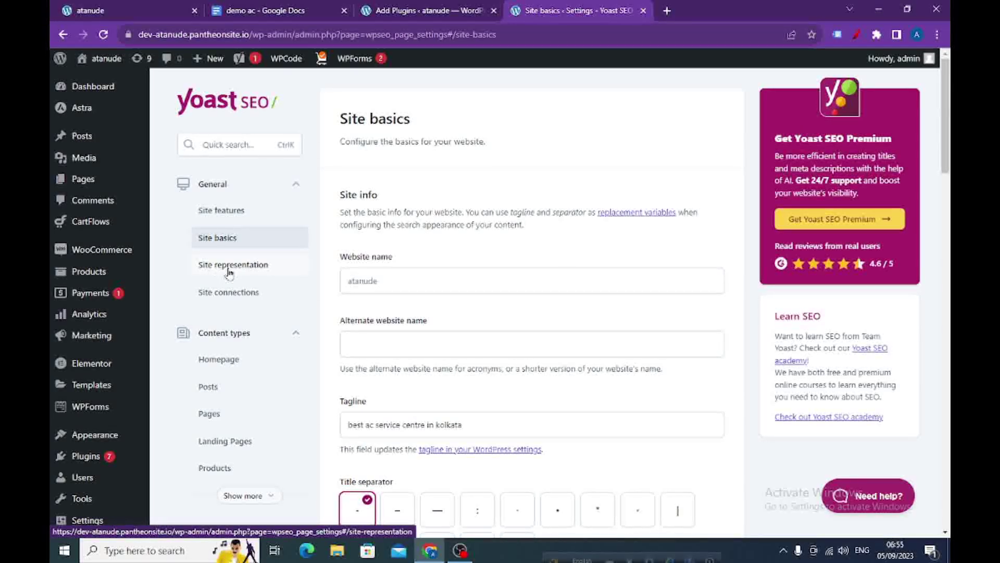
click(233, 266)
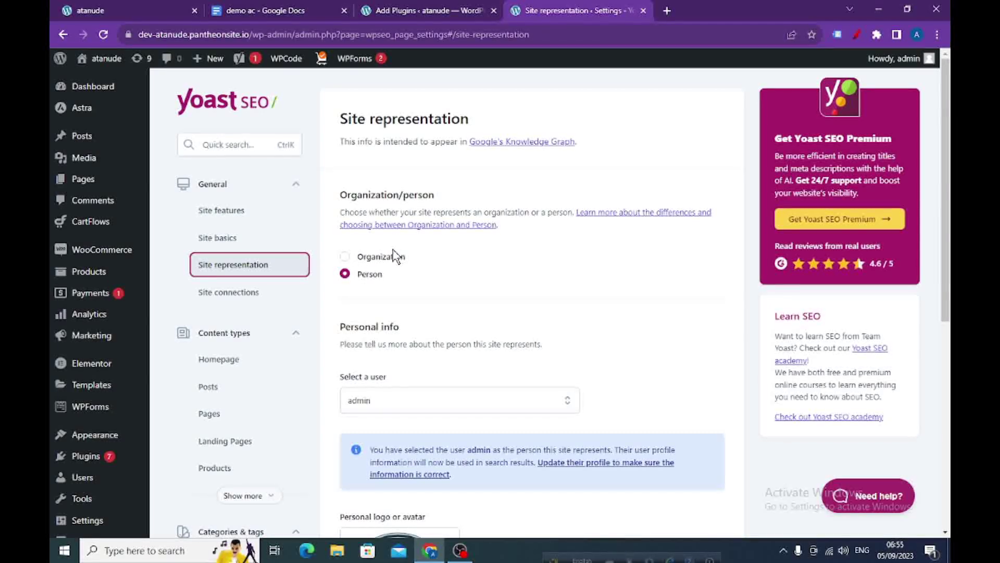
scroll(425, 296, down, 2)
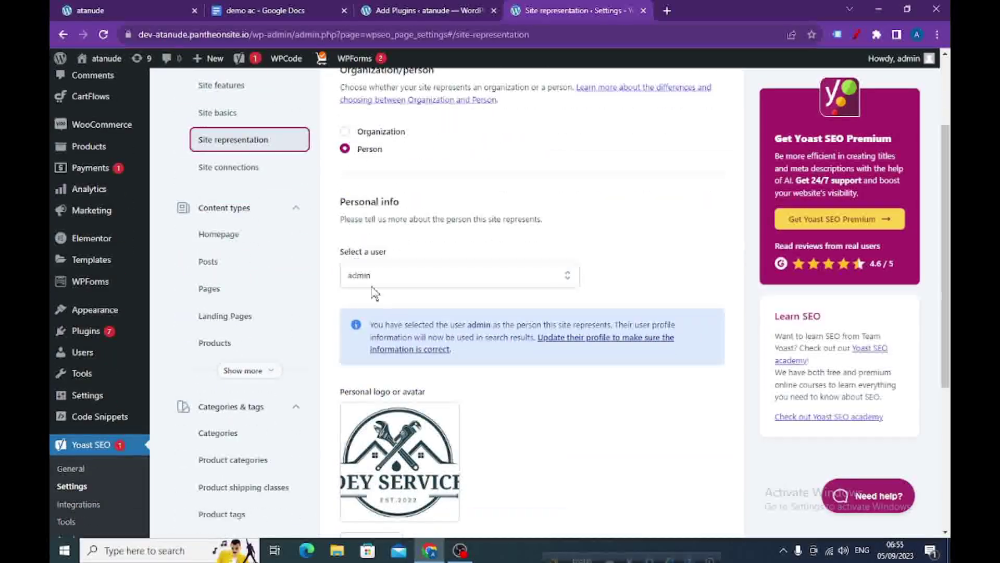
scroll(408, 281, down, 3)
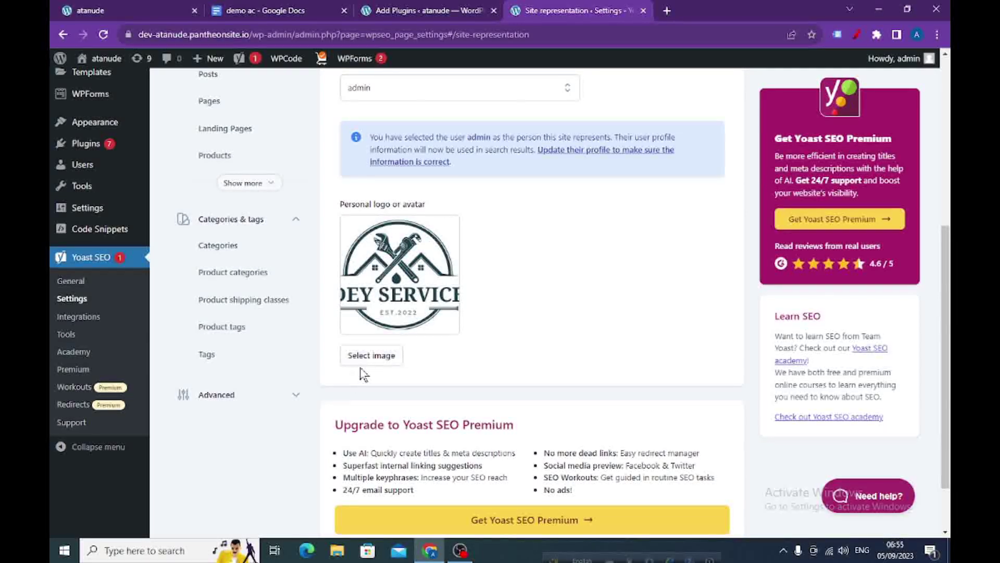
scroll(422, 359, down, 2)
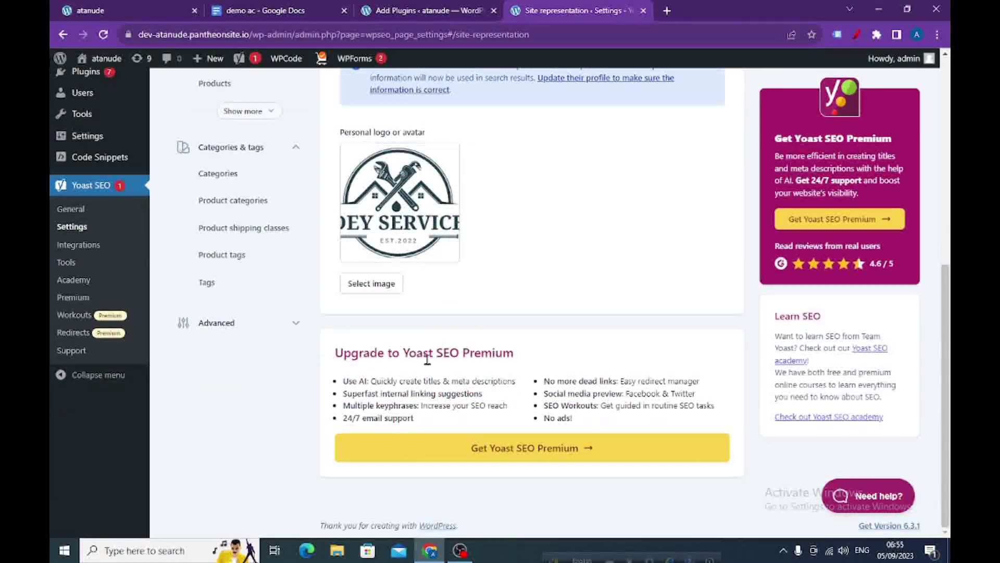
Open the Site connections settings and review the verification code fields for Baidu, Bing, Google, Pinterest and Yandex.
scroll(255, 223, up, 6)
click(232, 296)
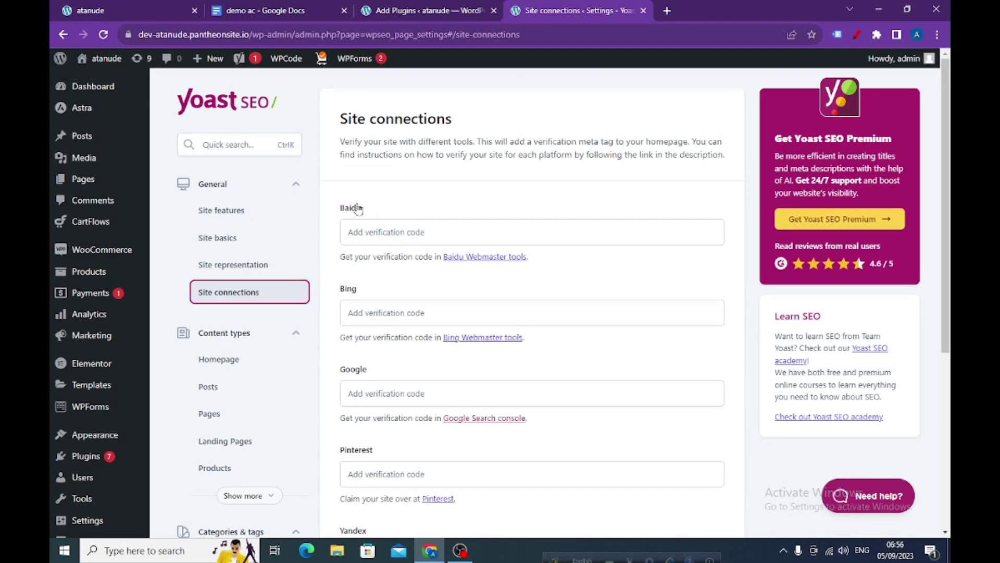
scroll(443, 388, down, 5)
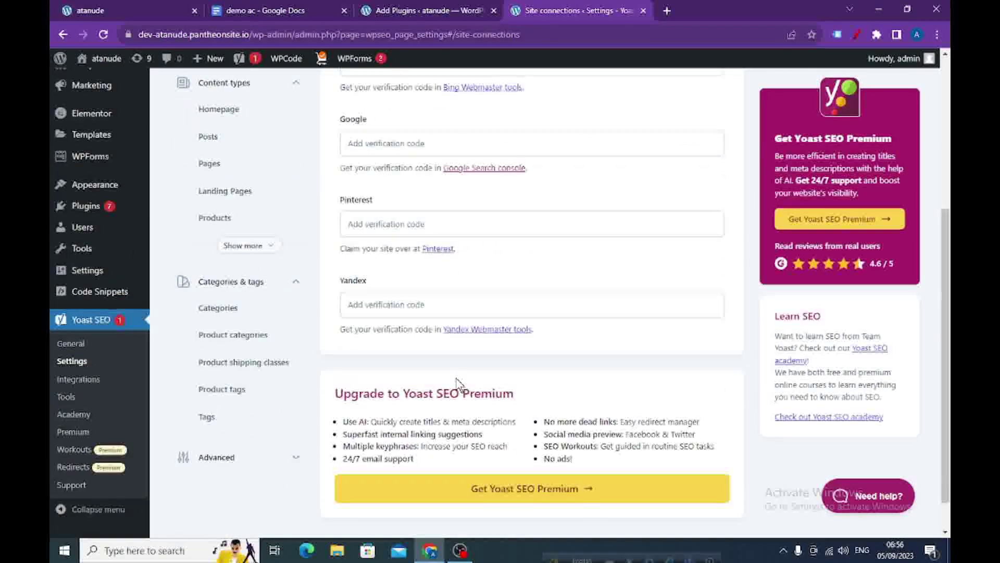
scroll(453, 364, up, 4)
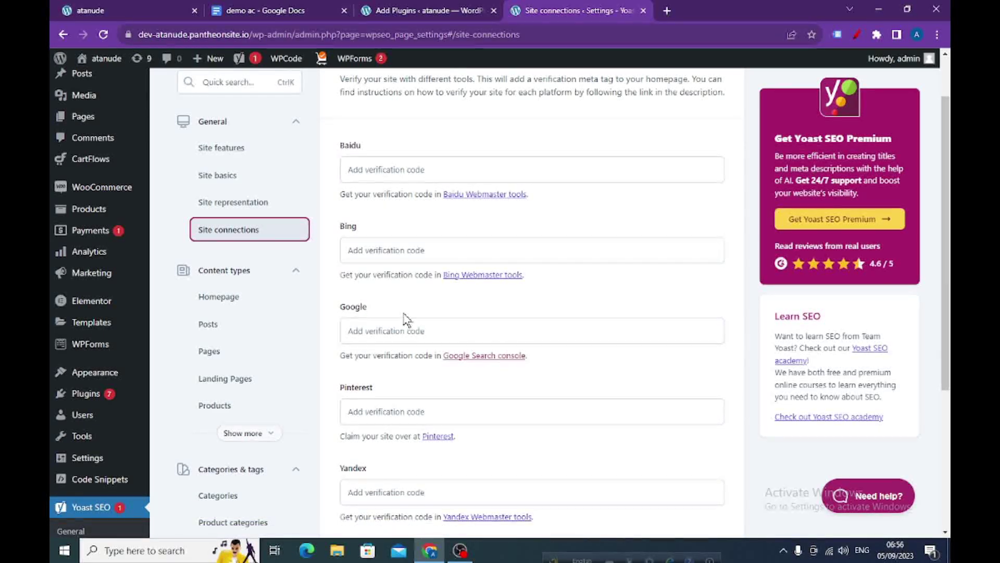
scroll(404, 318, down, 4)
scroll(385, 307, up, 5)
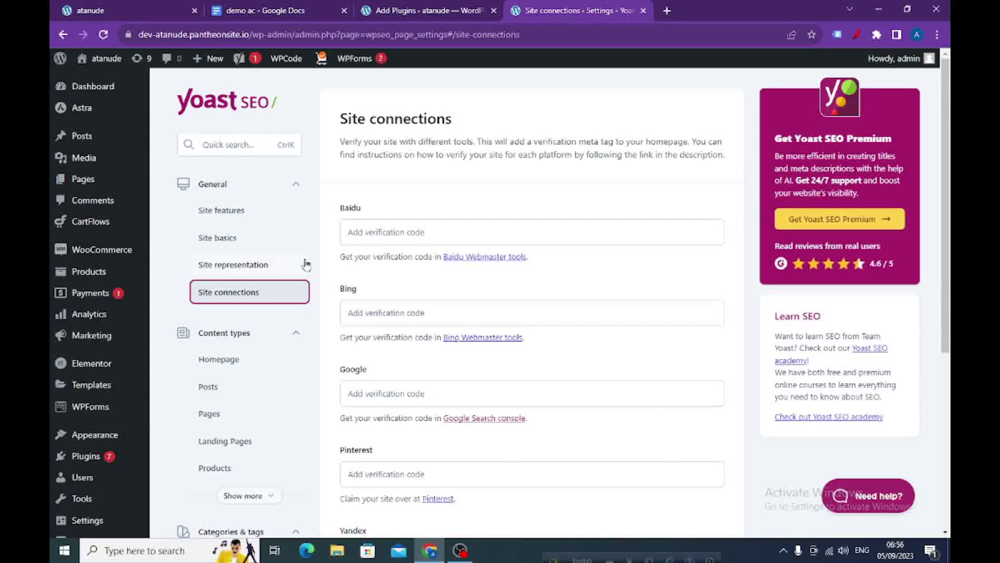
Look at the Homepage settings among the content types and open the Posts settings.
click(296, 333)
scroll(304, 327, down, 3)
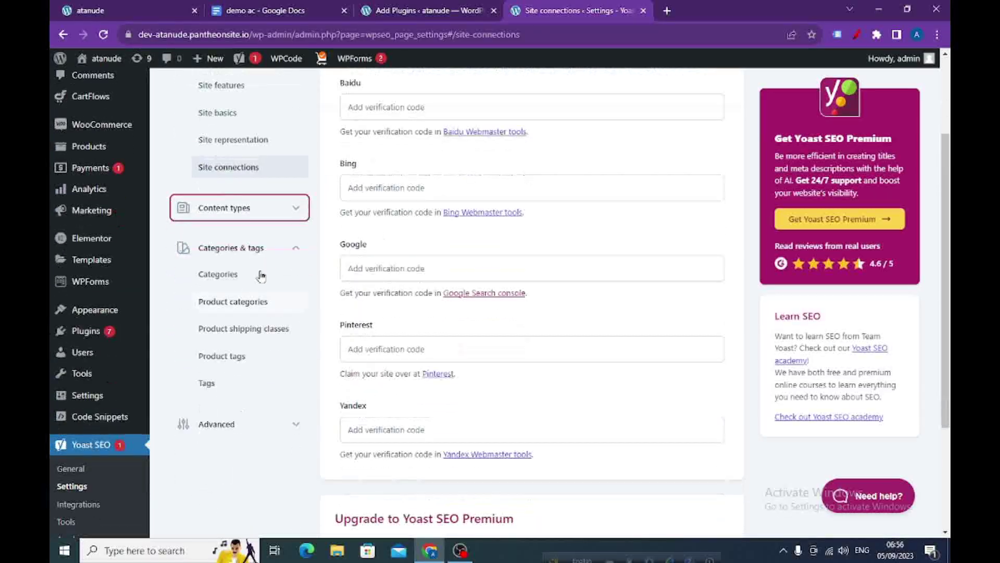
click(292, 208)
click(214, 237)
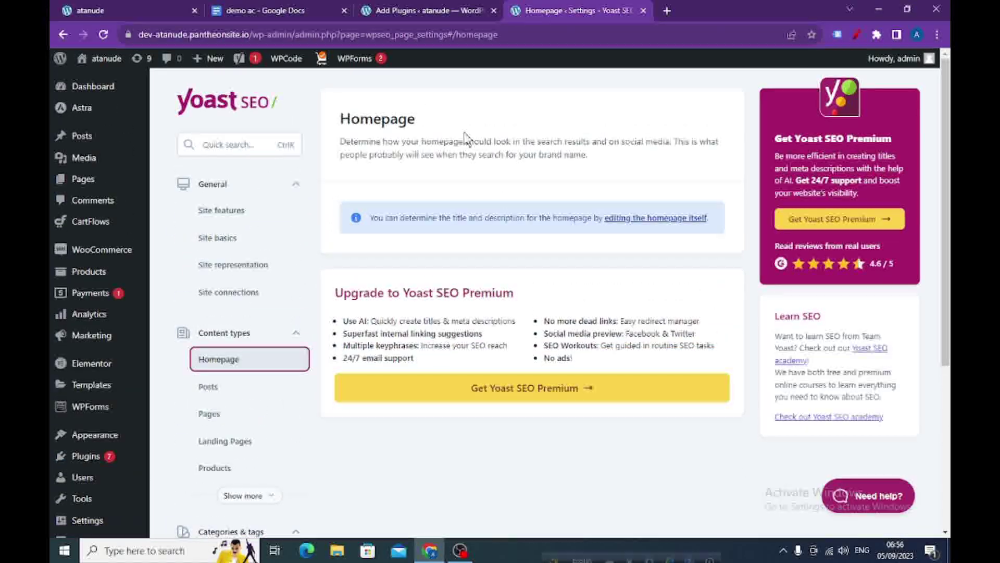
click(211, 386)
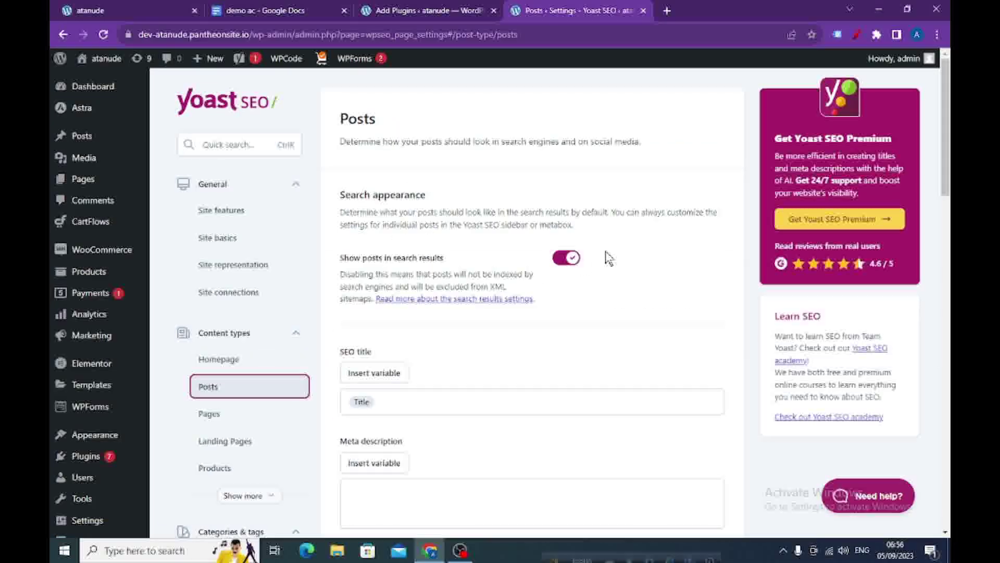
Try the Site title and Separator variables in the SEO title for posts, and remove them again.
scroll(607, 268, down, 4)
click(365, 185)
click(410, 264)
click(390, 186)
click(445, 310)
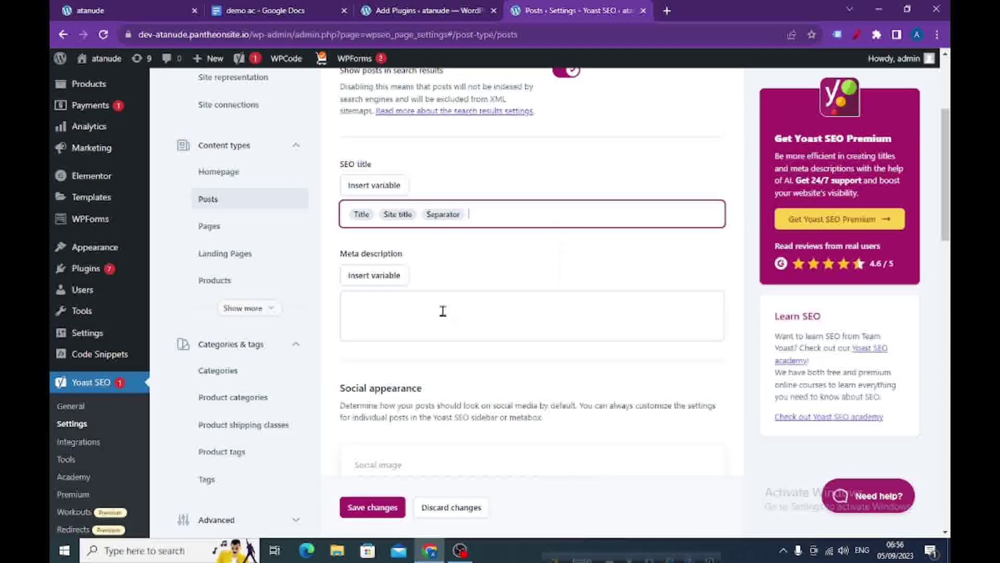
drag(484, 216, 385, 216)
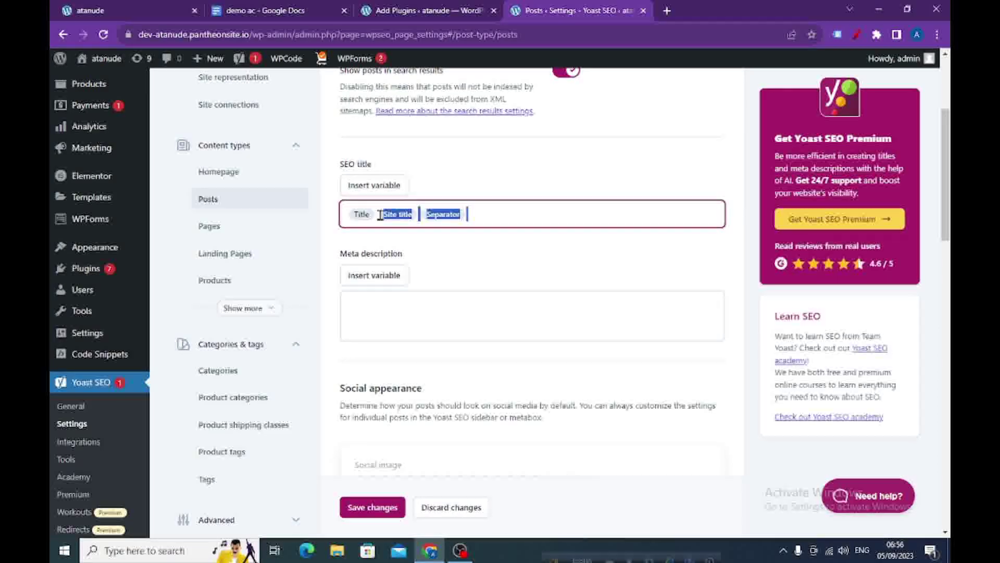
key(BackSpace)
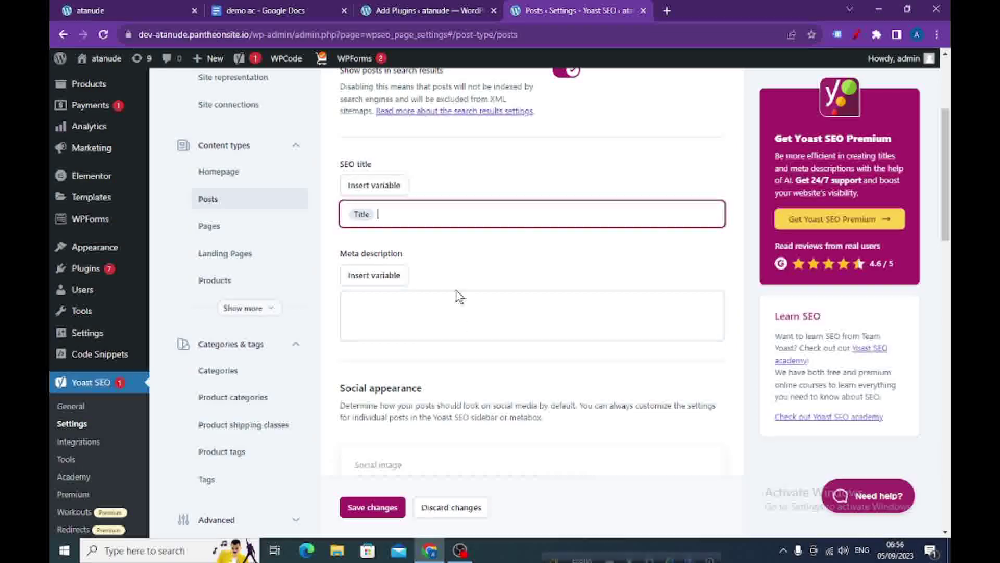
Save the Posts settings and open the search appearance settings for Pages.
scroll(456, 309, down, 5)
scroll(440, 365, down, 5)
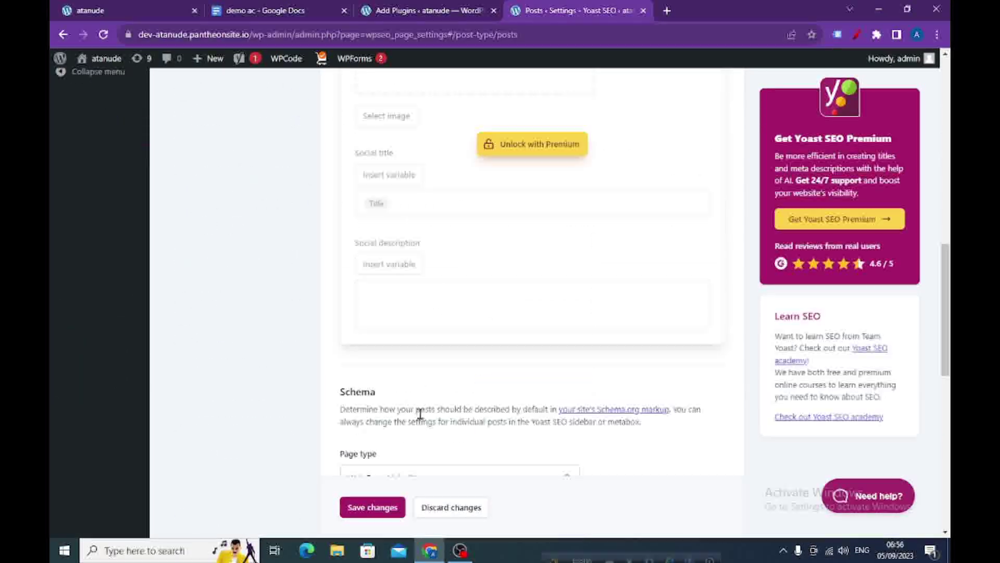
click(378, 509)
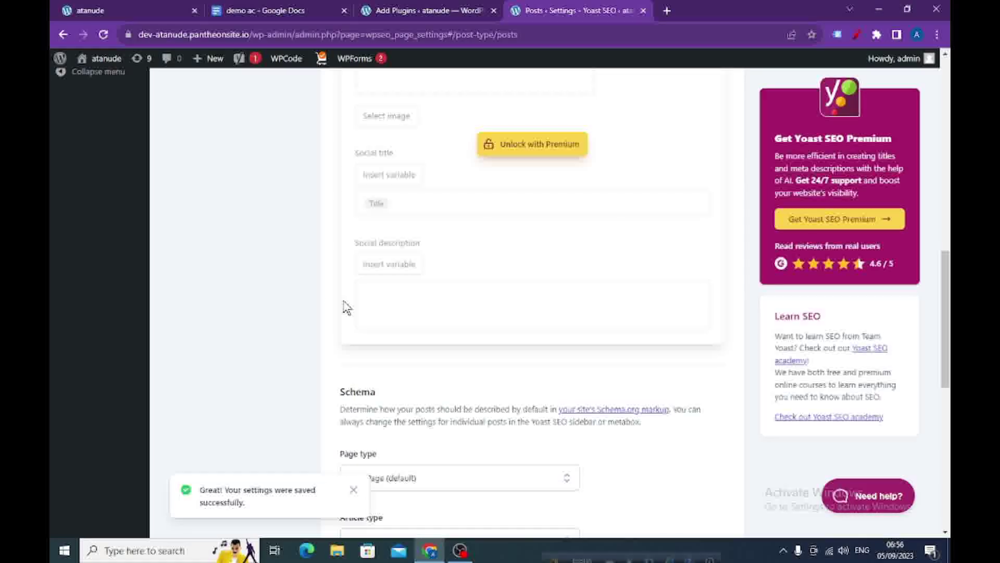
scroll(317, 271, up, 10)
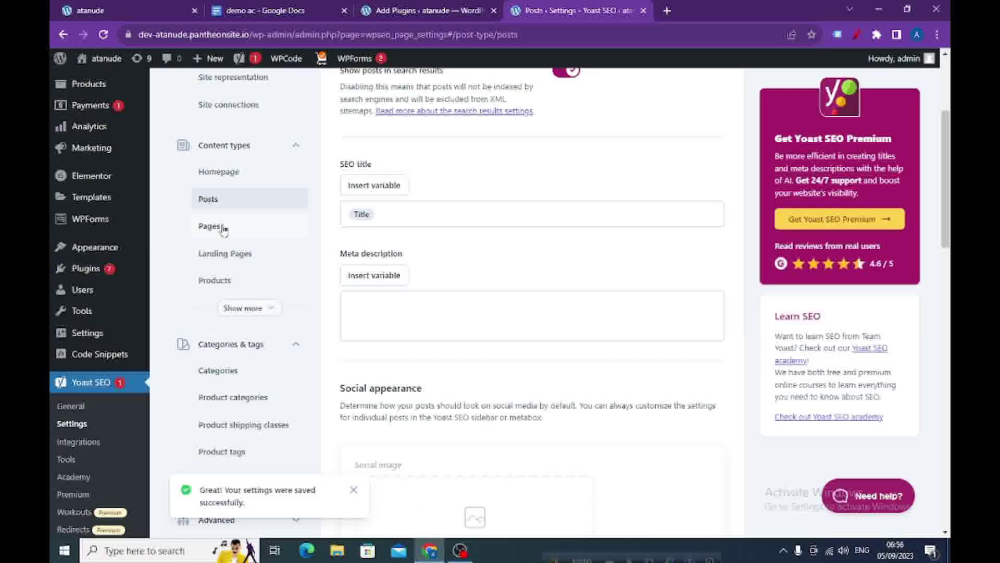
click(223, 228)
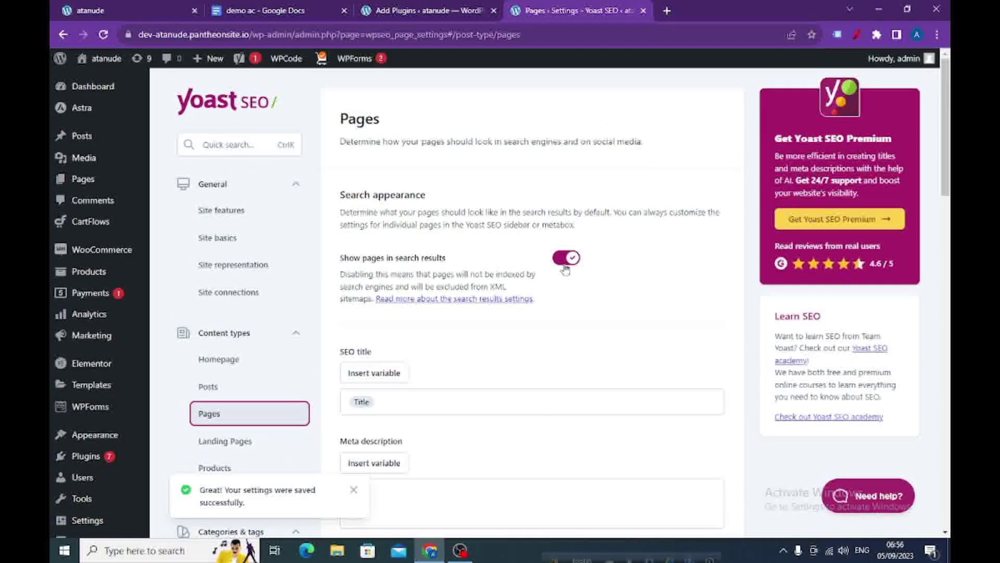
scroll(385, 311, down, 2)
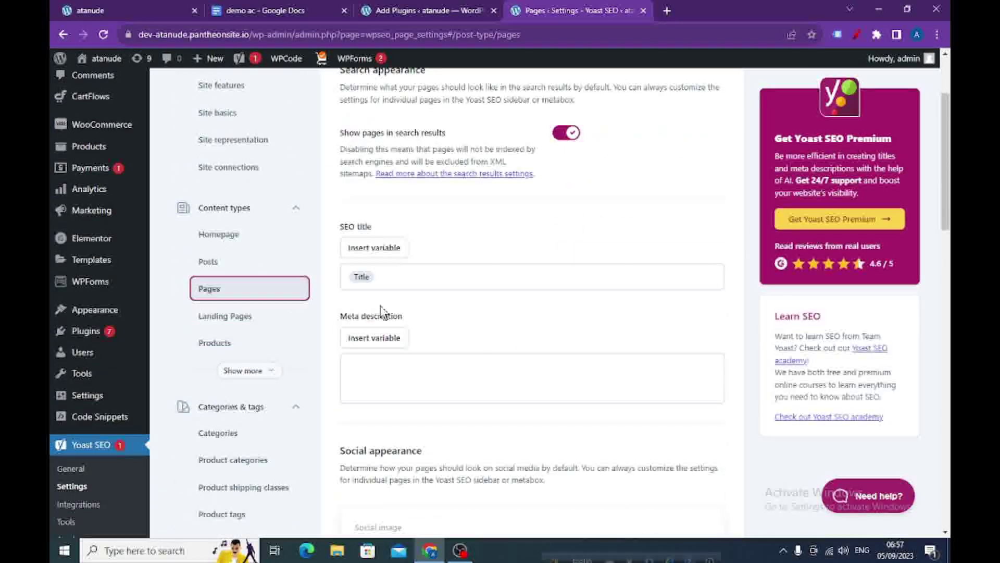
Try the Separator and Site title variables in the SEO title for pages, and remove them again.
click(370, 249)
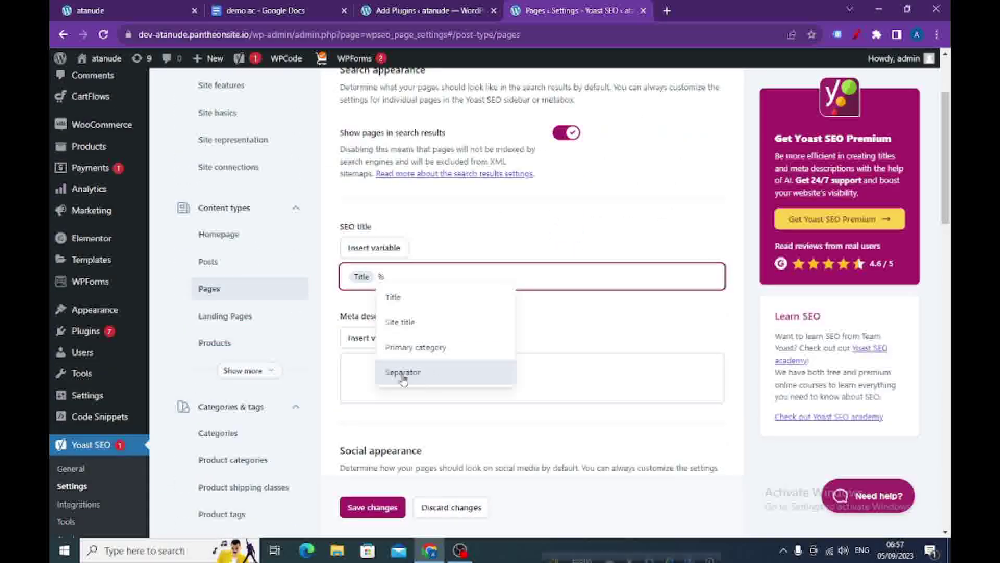
click(404, 373)
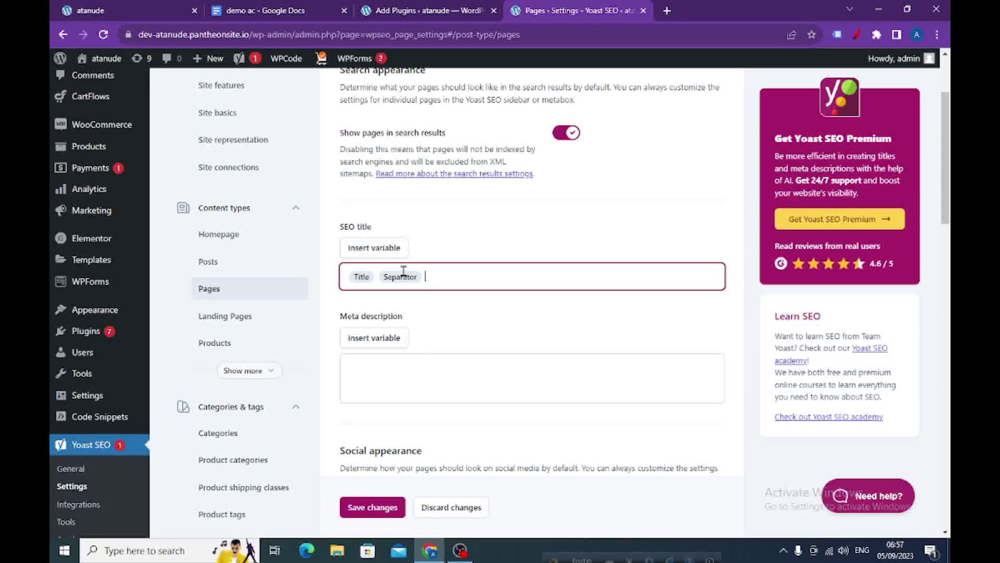
click(375, 250)
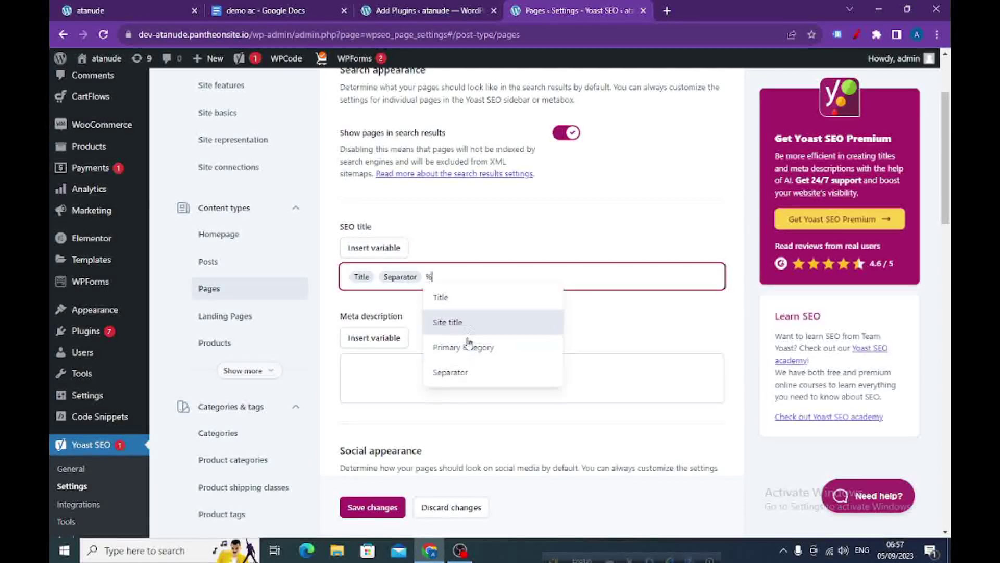
click(448, 323)
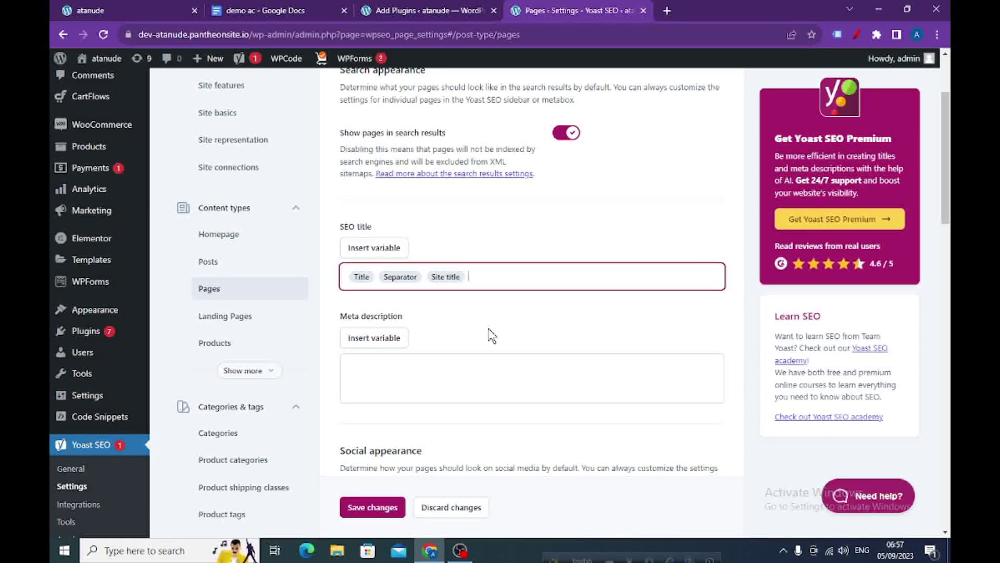
drag(486, 279, 385, 275)
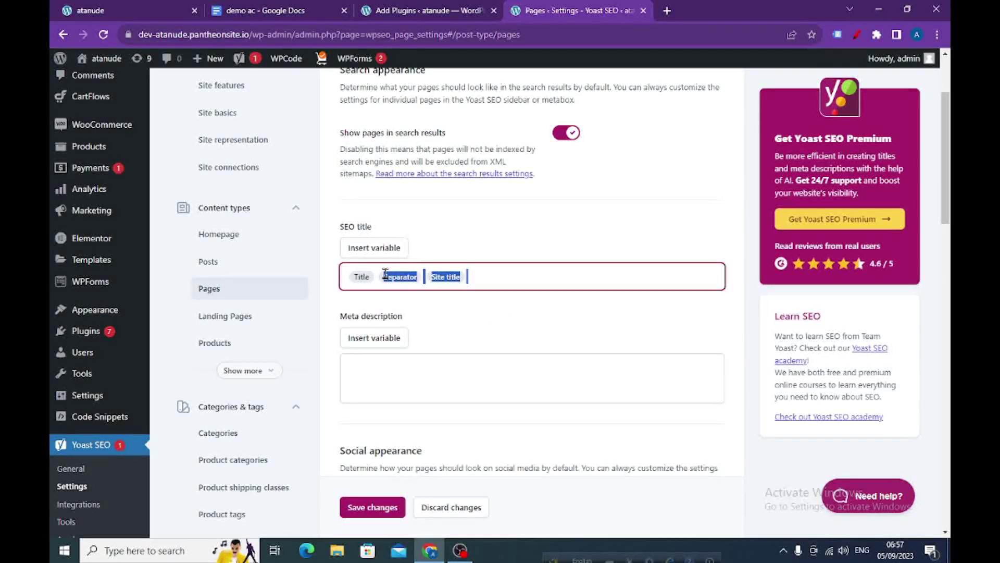
key(BackSpace)
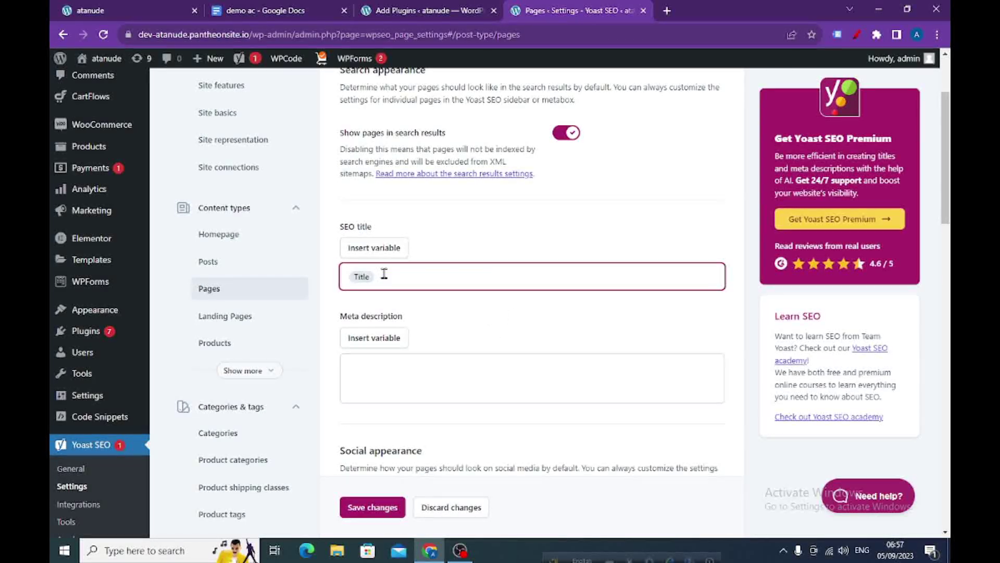
Save the Pages settings and open the Landing Pages settings.
scroll(413, 433, down, 5)
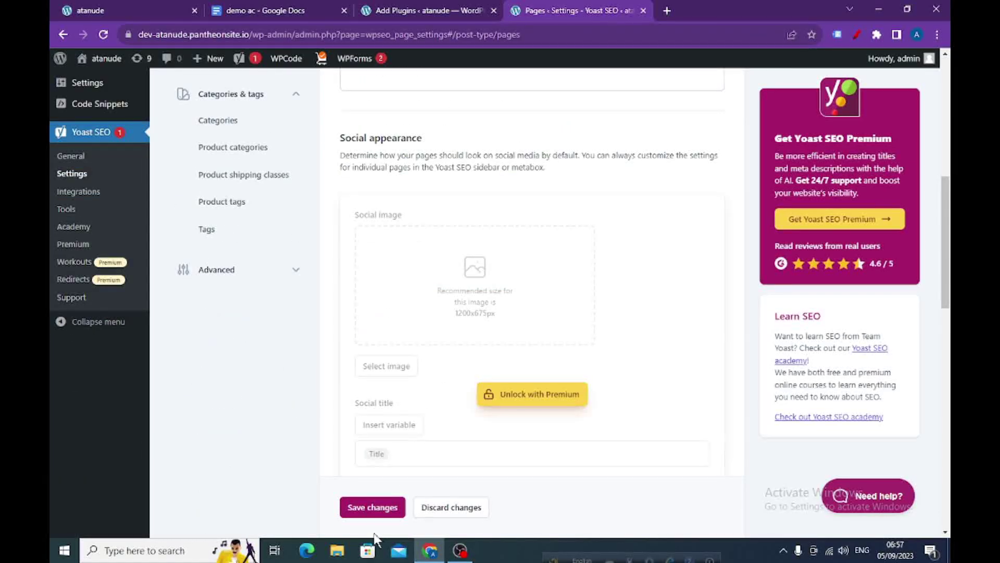
click(369, 515)
scroll(353, 341, up, 5)
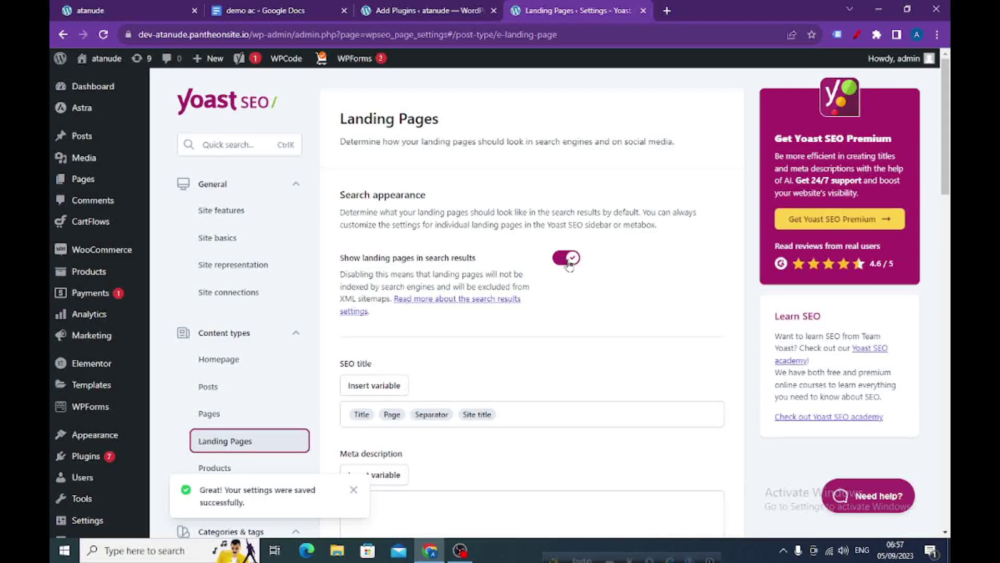
Clear all variables from the SEO title for landing pages and save the changes.
scroll(500, 290, down, 3)
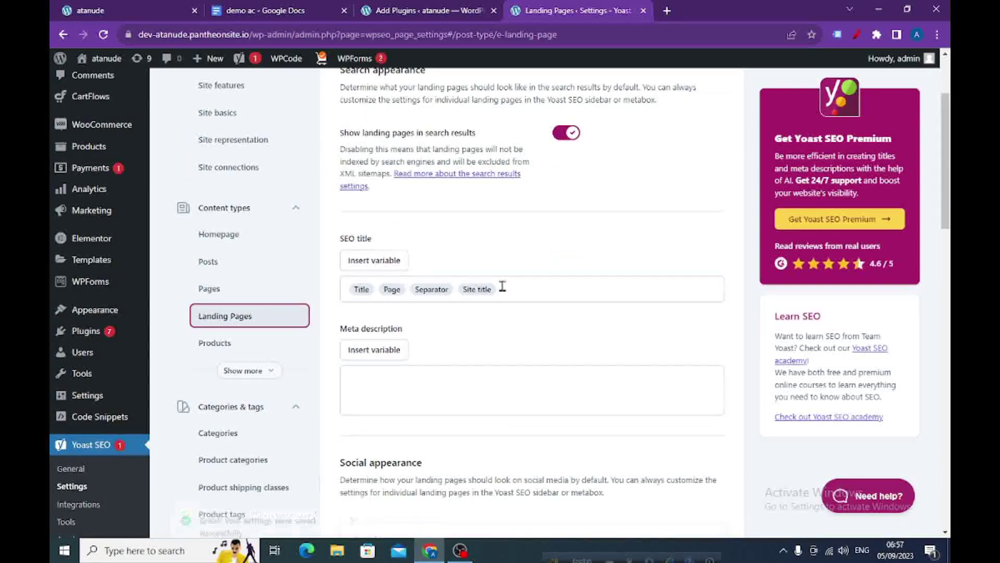
drag(500, 289, 344, 294)
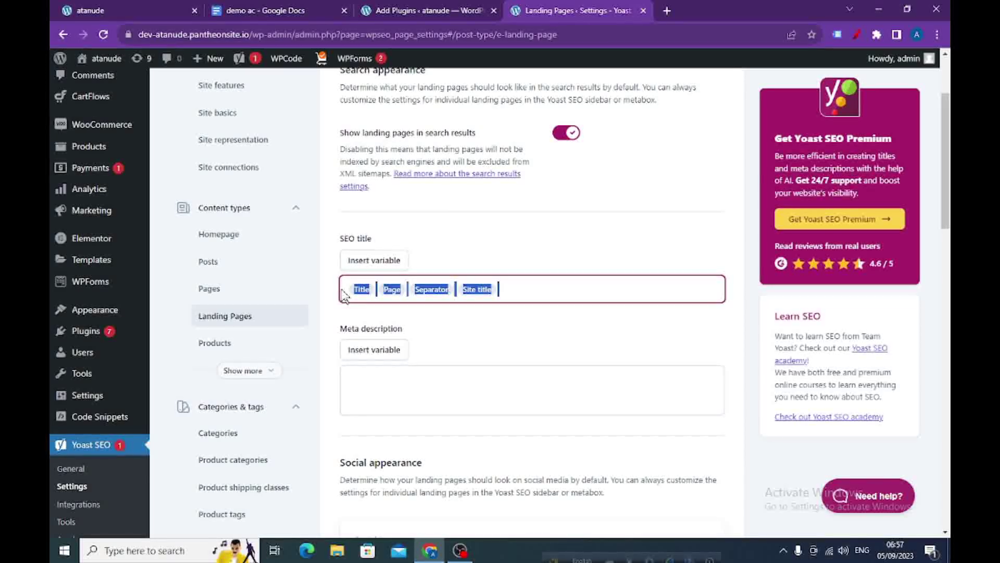
key(BackSpace)
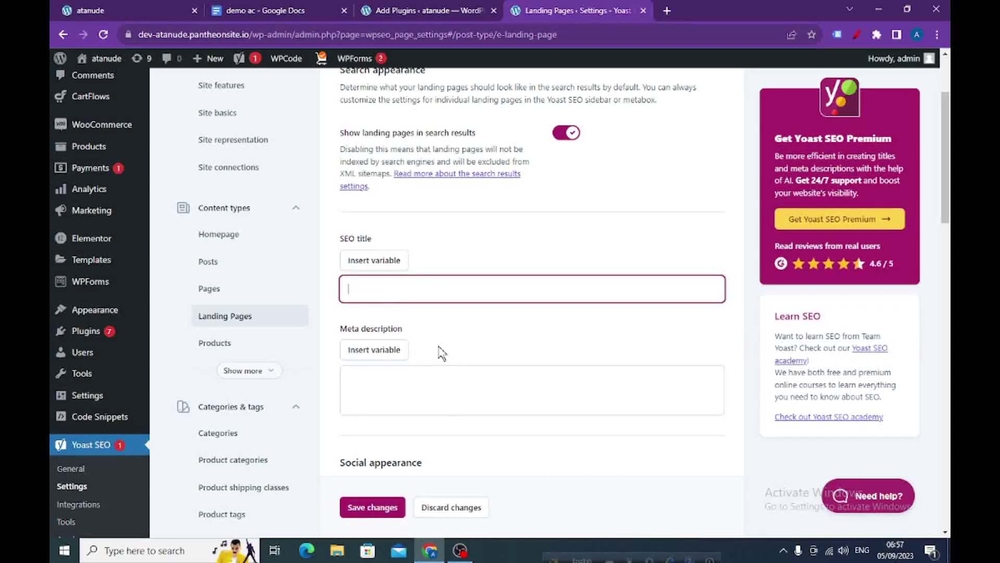
scroll(442, 353, down, 4)
click(371, 515)
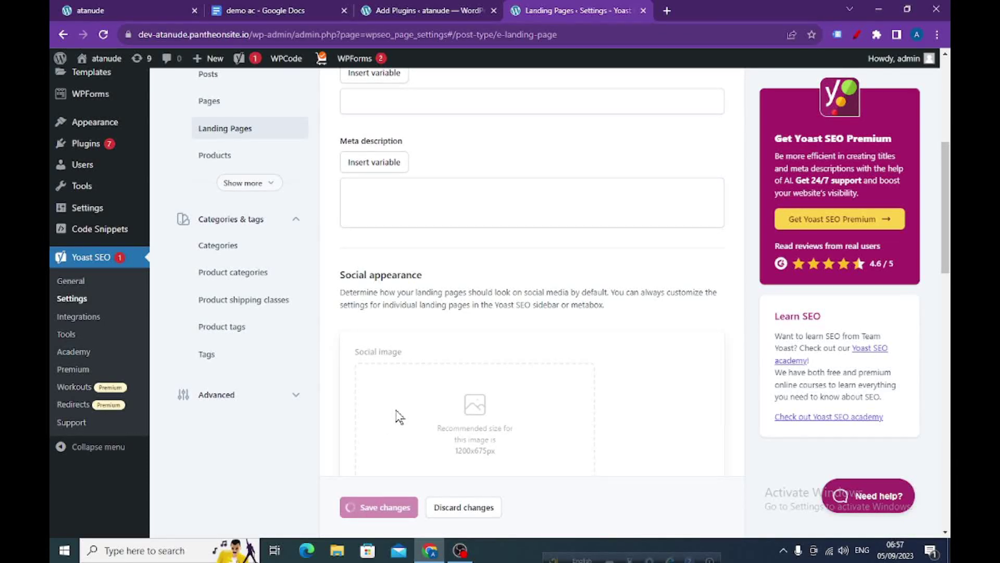
Open the Products content type settings and review their search appearance, social appearance, schema and additional settings.
scroll(399, 417, up, 5)
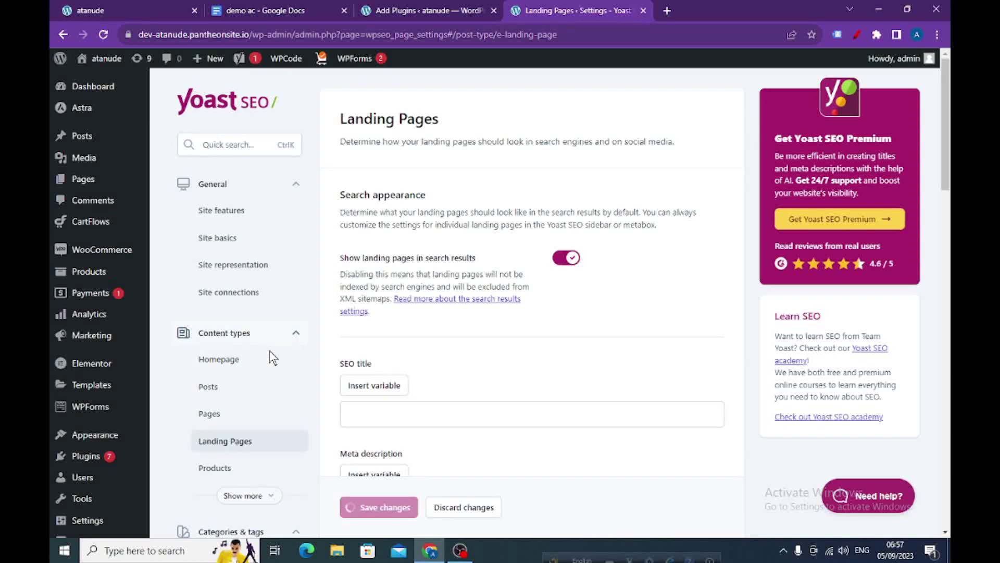
scroll(267, 350, down, 2)
click(213, 343)
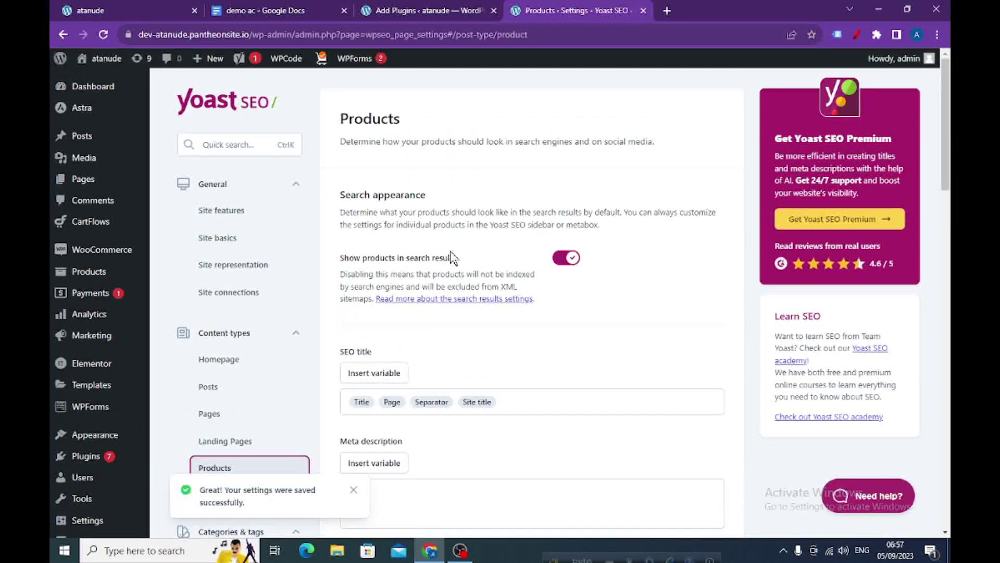
scroll(471, 276, down, 5)
scroll(482, 225, up, 4)
scroll(578, 282, up, 1)
scroll(542, 293, down, 12)
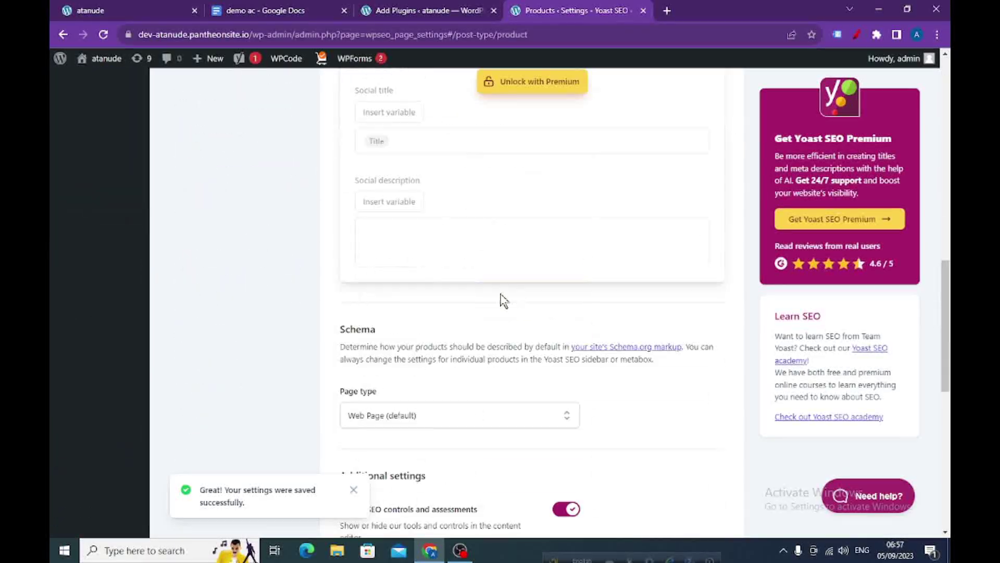
scroll(491, 298, down, 5)
scroll(485, 297, up, 17)
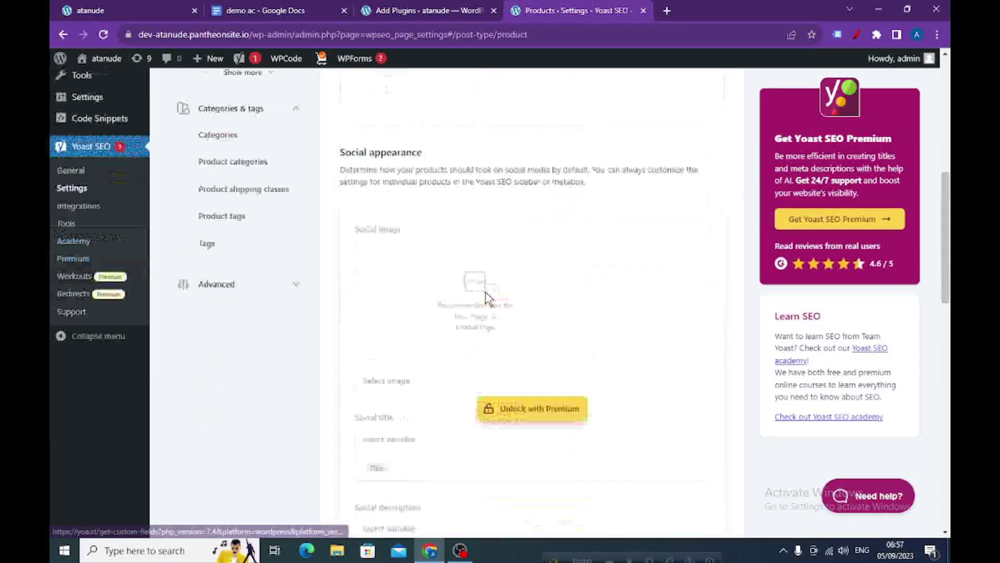
scroll(323, 335, down, 3)
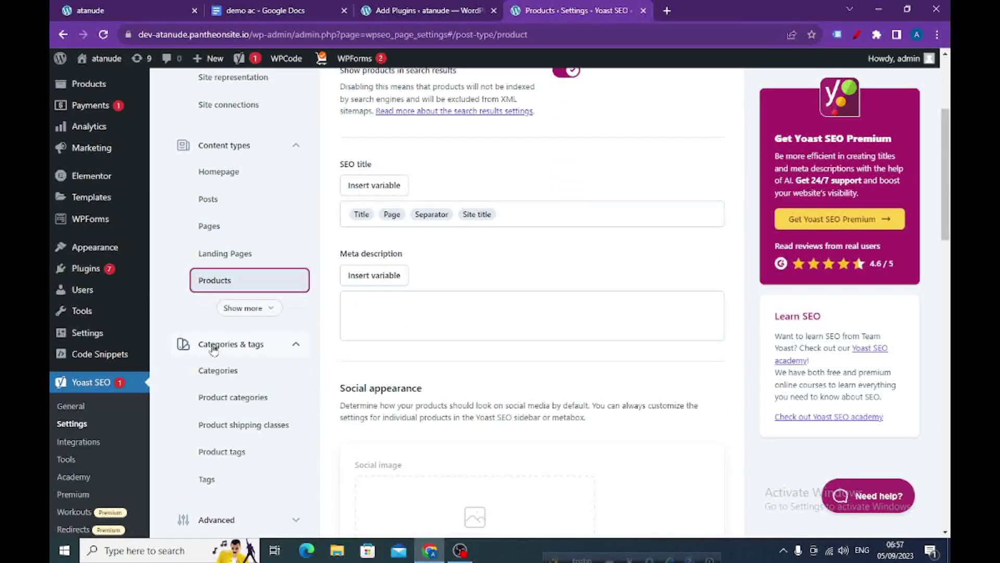
Open the Categories settings, try showing categories in search results, and switch the option off again.
click(294, 345)
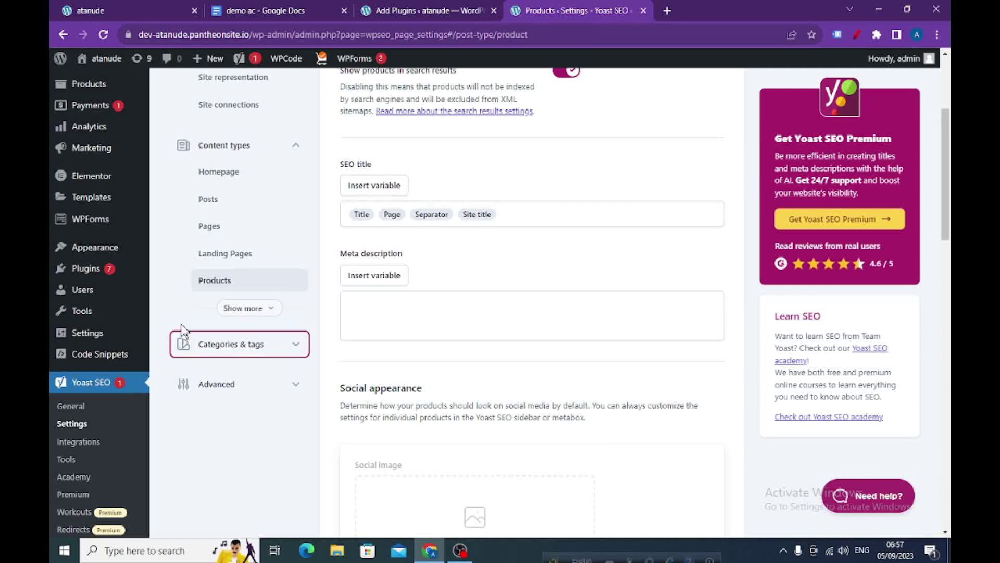
click(293, 343)
scroll(292, 339, down, 3)
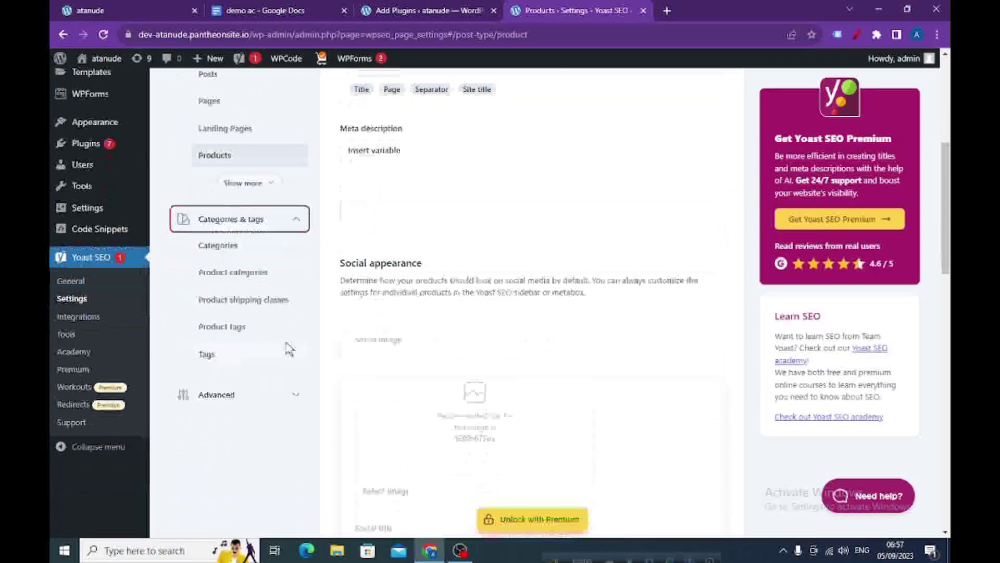
click(229, 249)
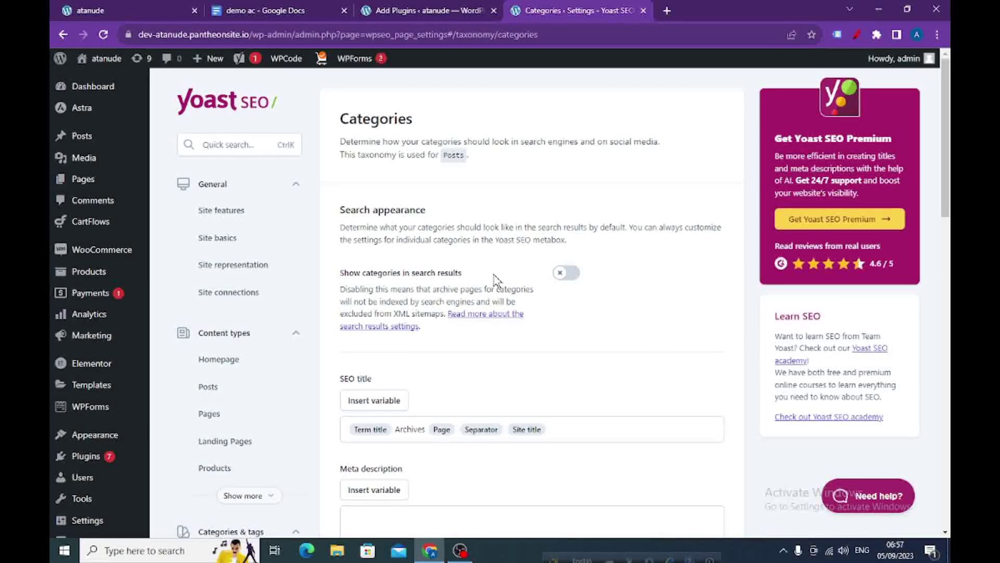
click(570, 276)
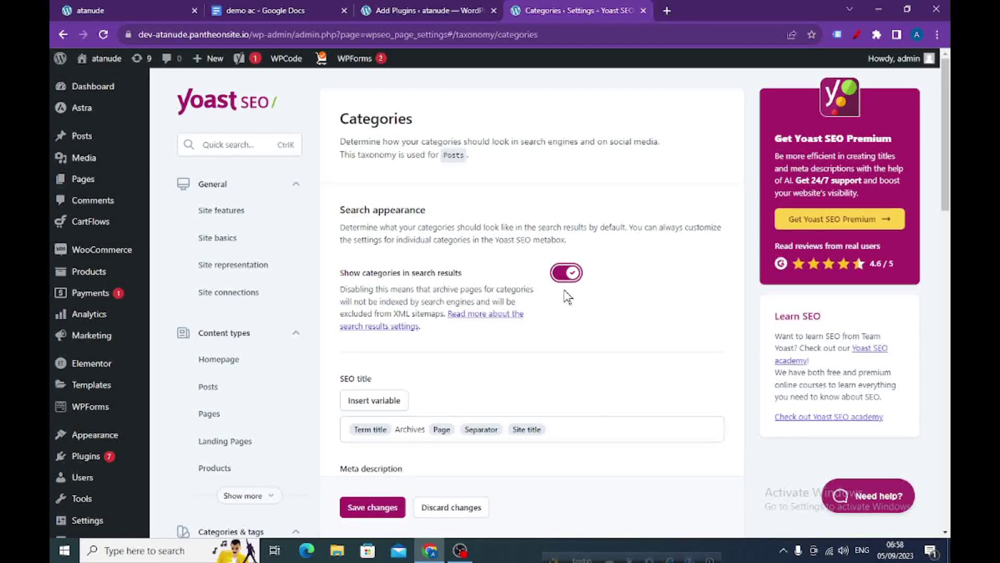
click(567, 275)
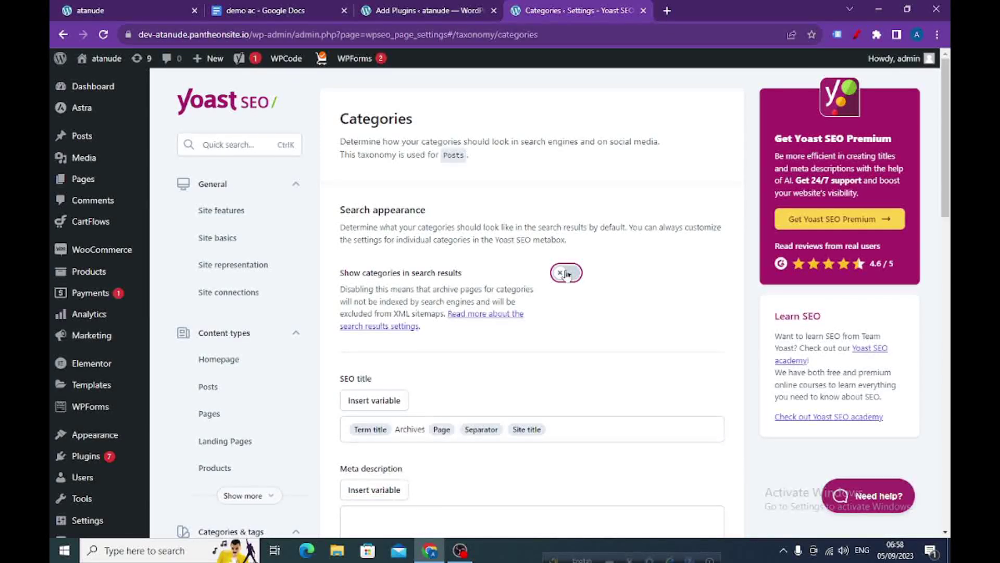
Open the Tags settings, try showing tags in search results, and switch the option off again.
scroll(579, 285, down, 6)
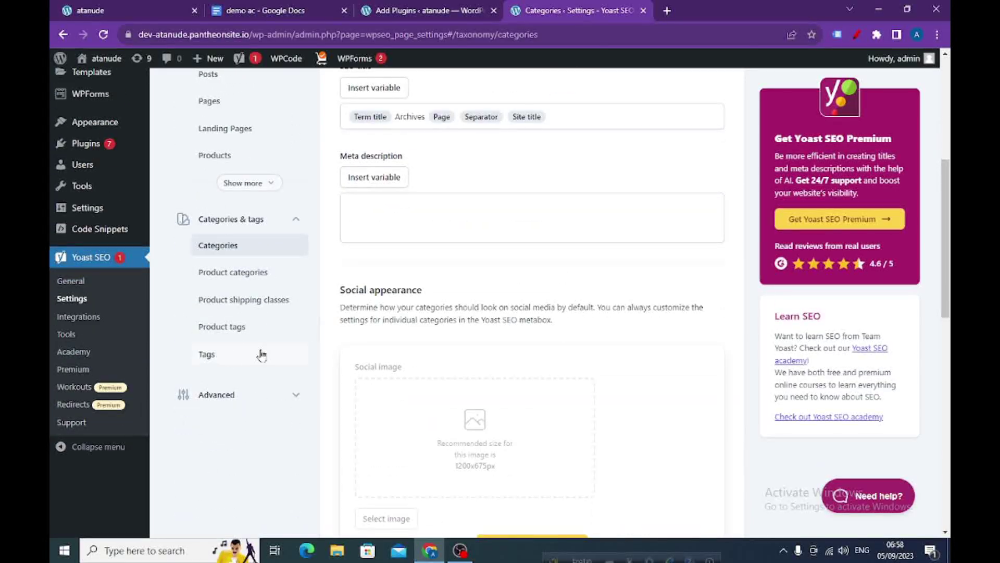
click(225, 360)
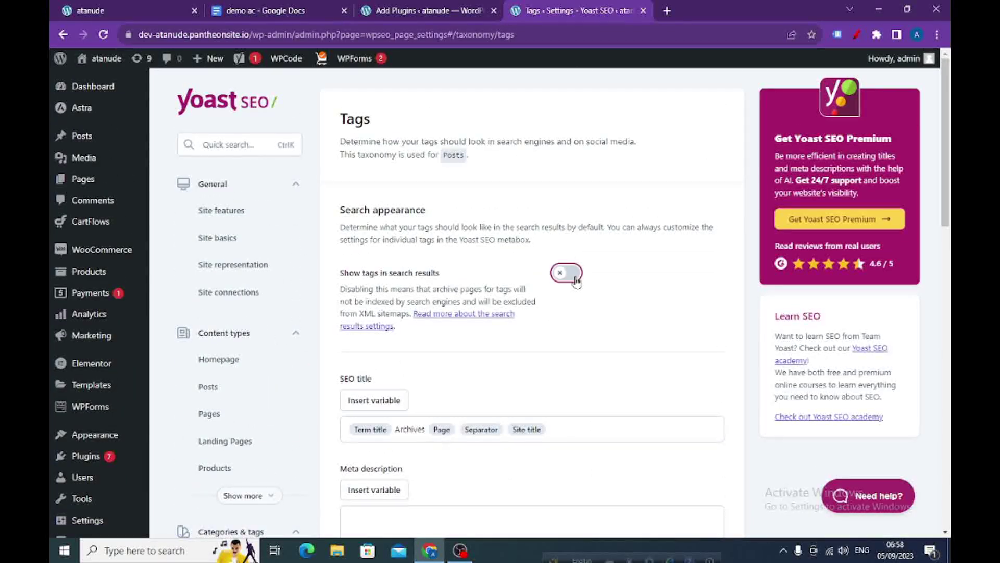
click(568, 273)
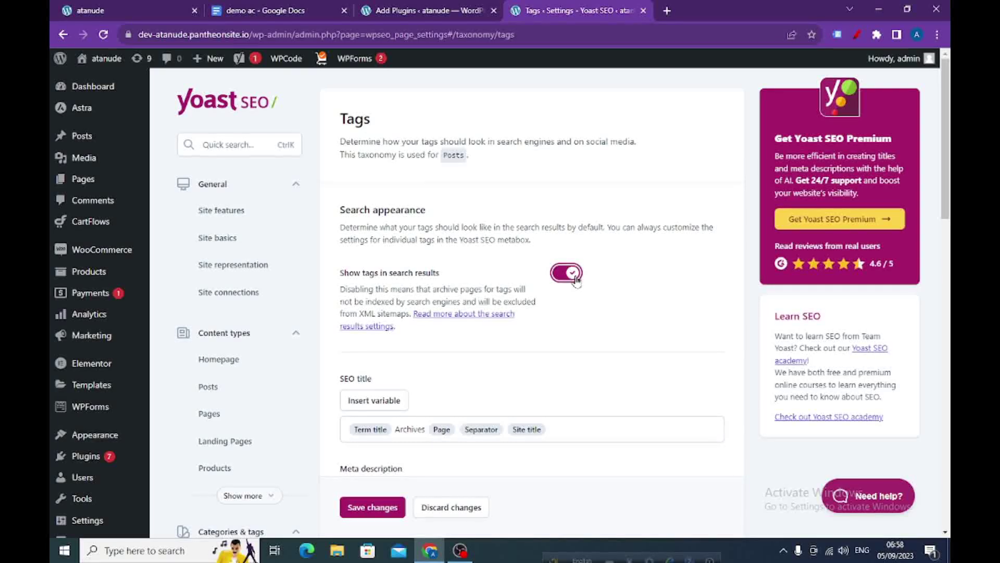
click(566, 273)
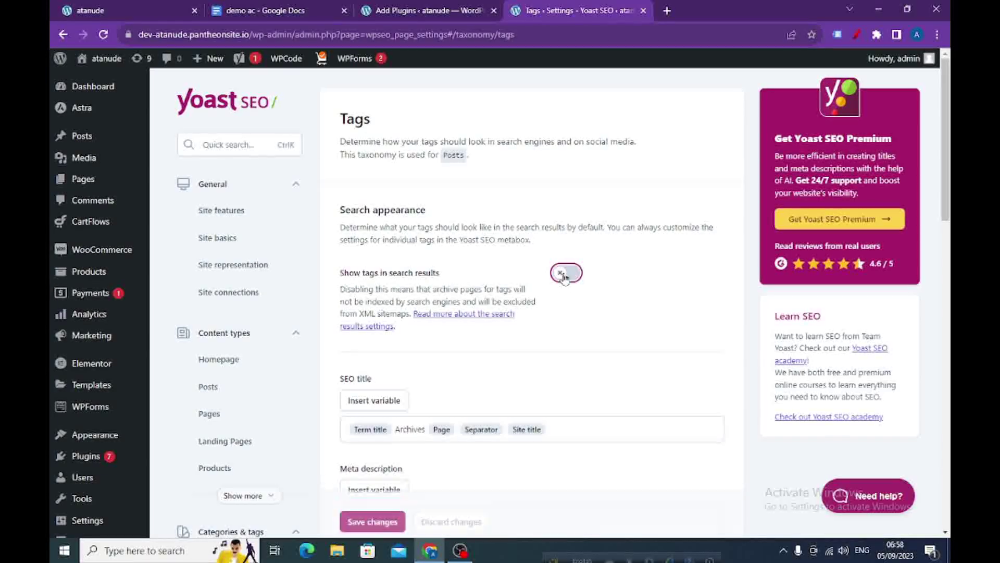
Open the advanced Author archives settings, try enabling author archives, and disable them again.
scroll(369, 312, down, 3)
scroll(267, 310, down, 4)
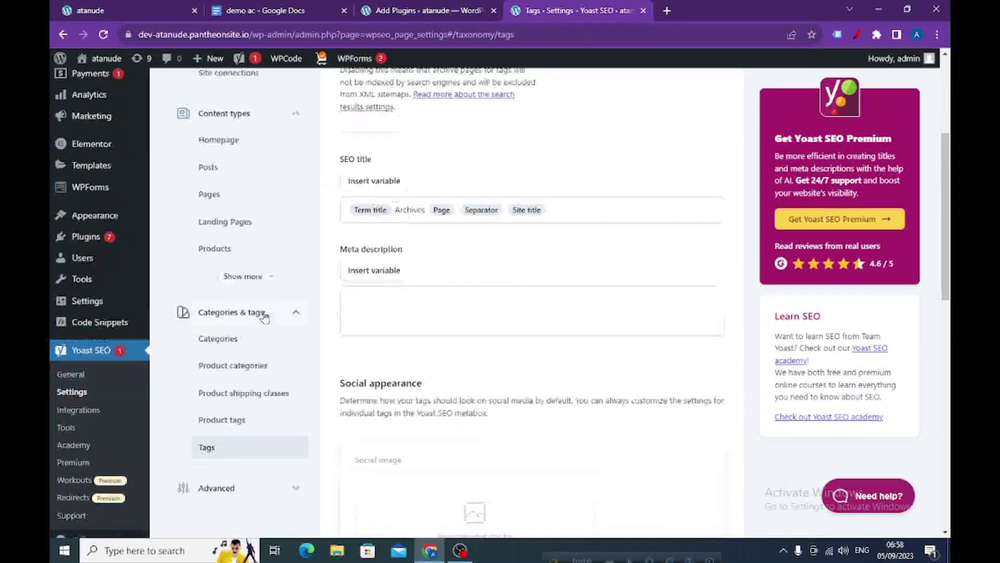
click(296, 271)
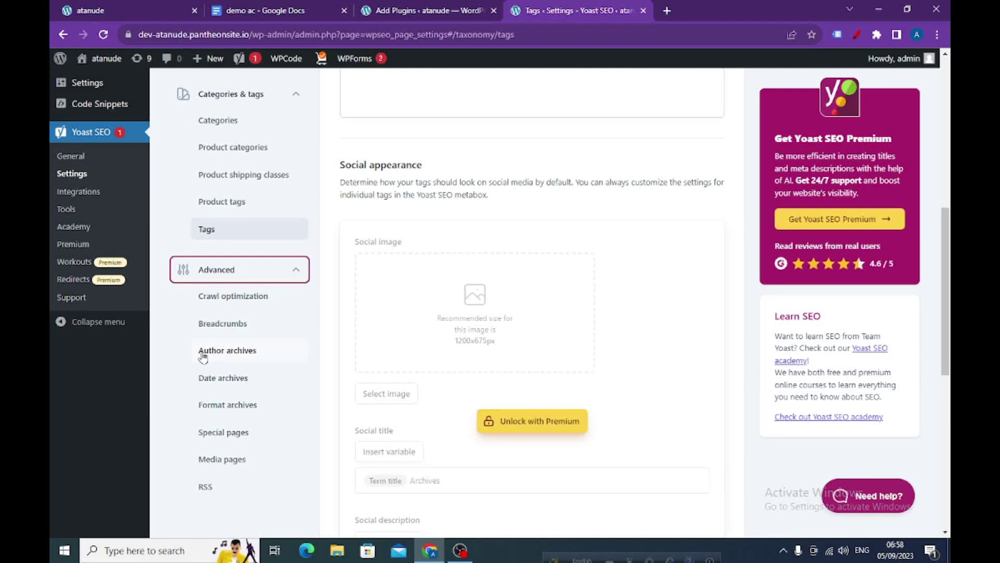
click(235, 353)
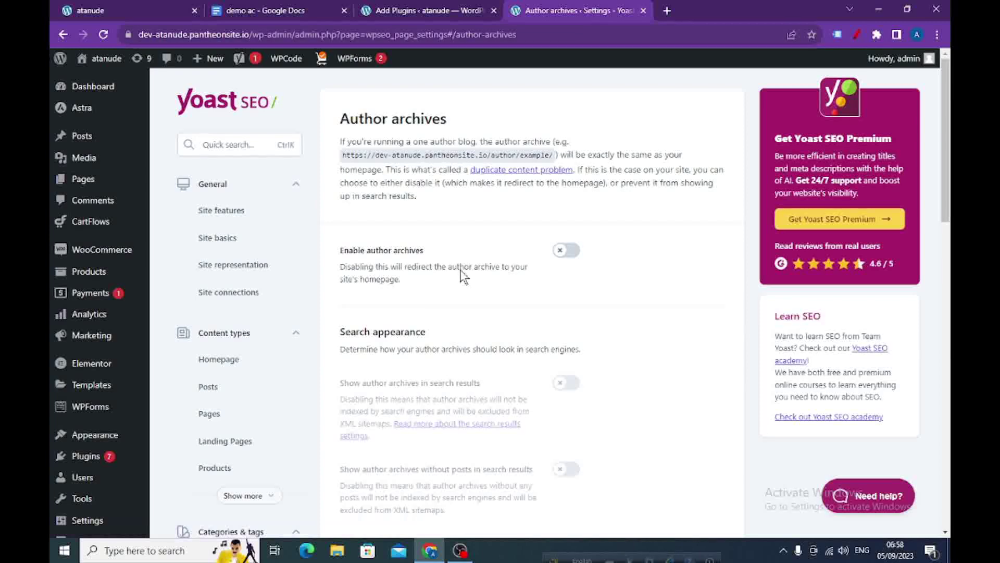
click(566, 249)
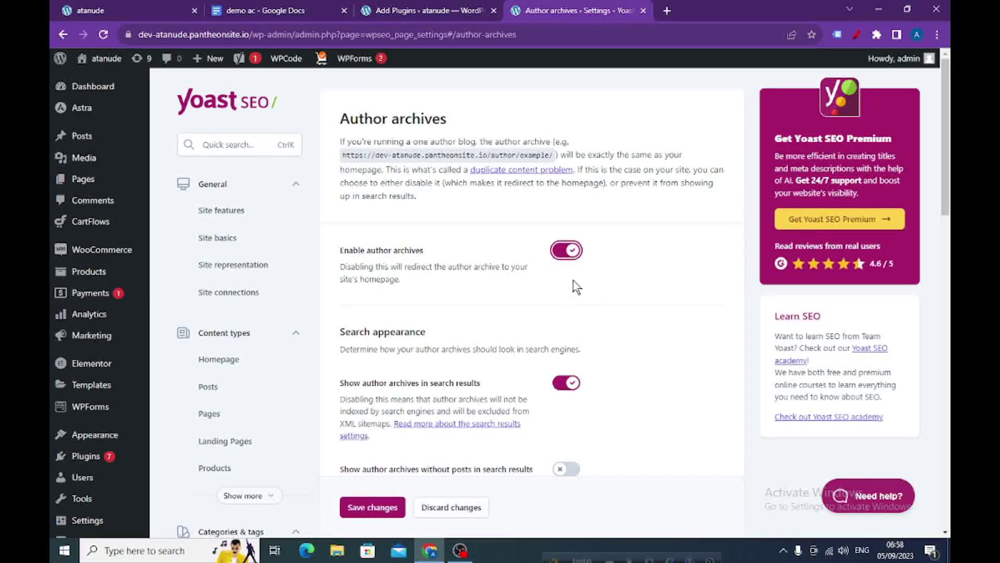
click(563, 253)
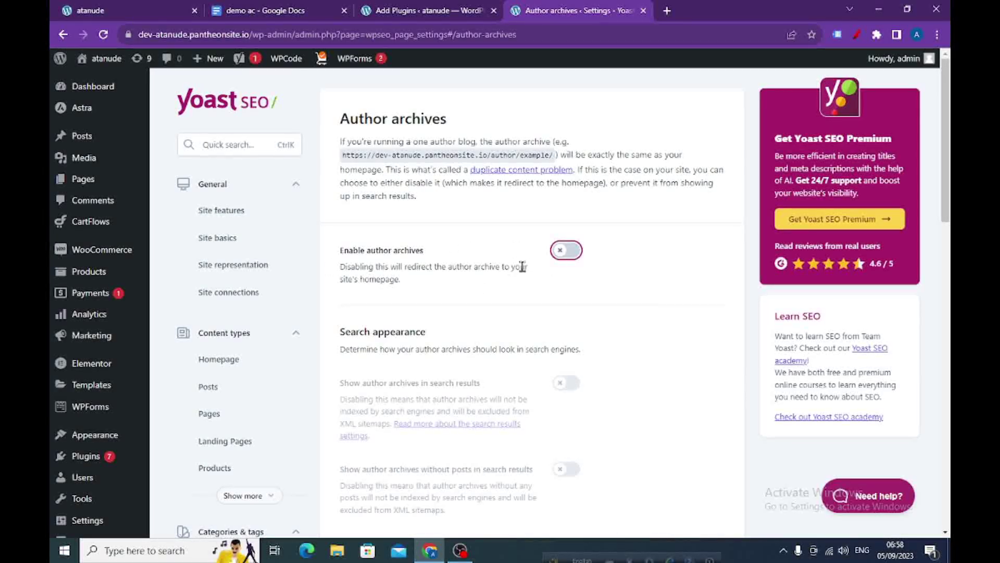
Open the Date archives settings, try enabling date archives, and disable them again.
scroll(522, 266, down, 10)
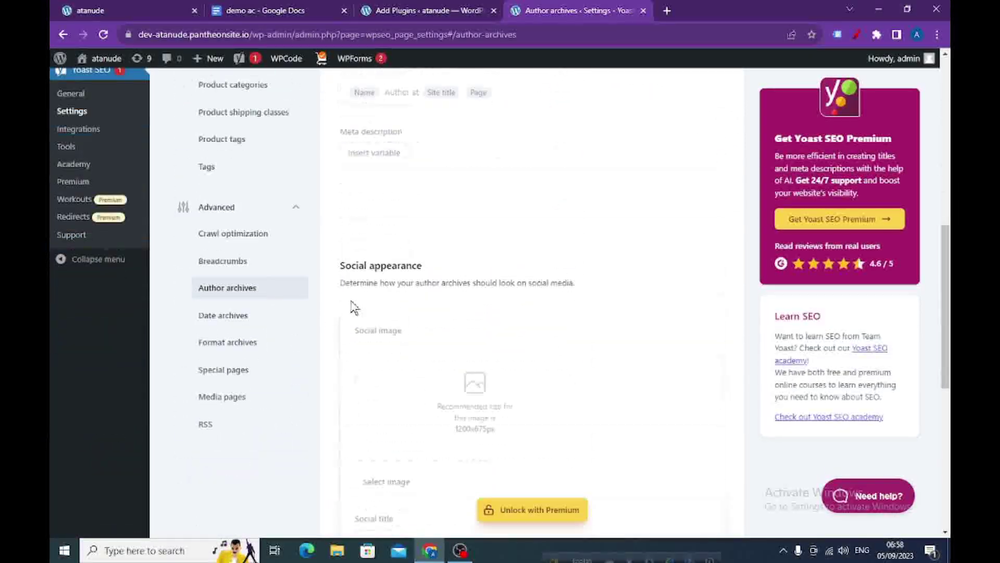
click(233, 324)
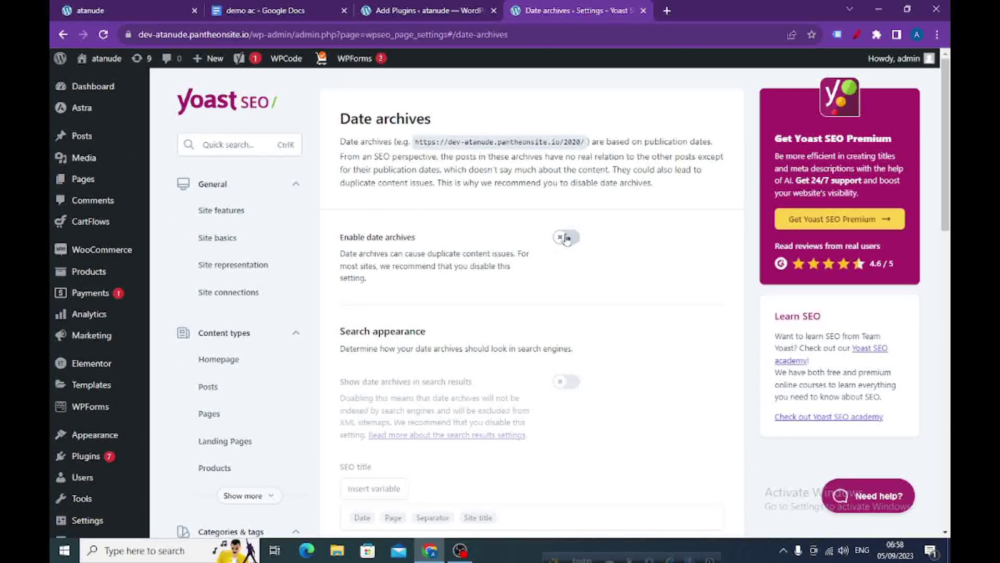
click(567, 237)
click(557, 244)
Open the Media pages settings, try disabling media pages, enable them again, and review the remaining options.
scroll(485, 263, down, 7)
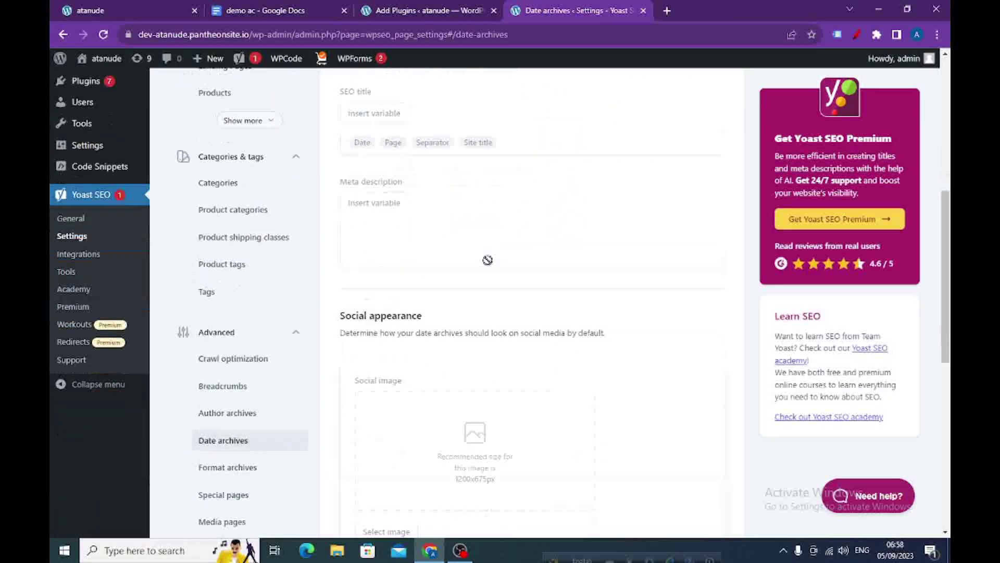
scroll(484, 260, down, 2)
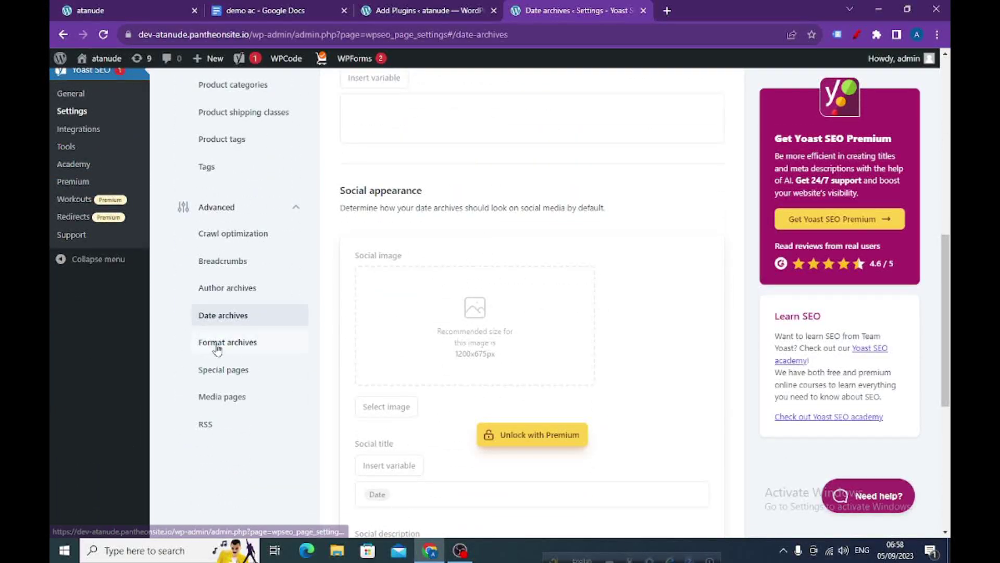
click(221, 398)
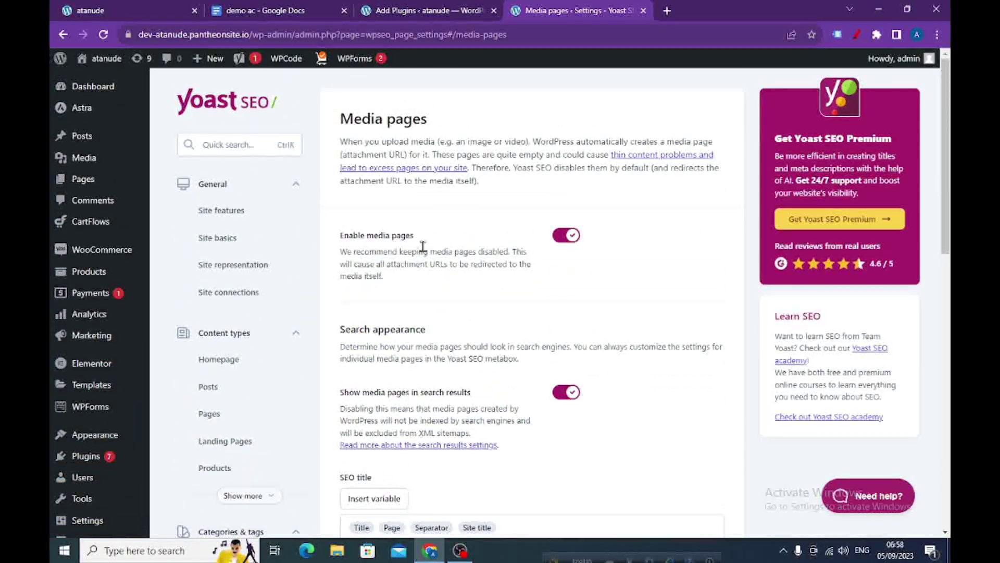
click(565, 236)
click(577, 238)
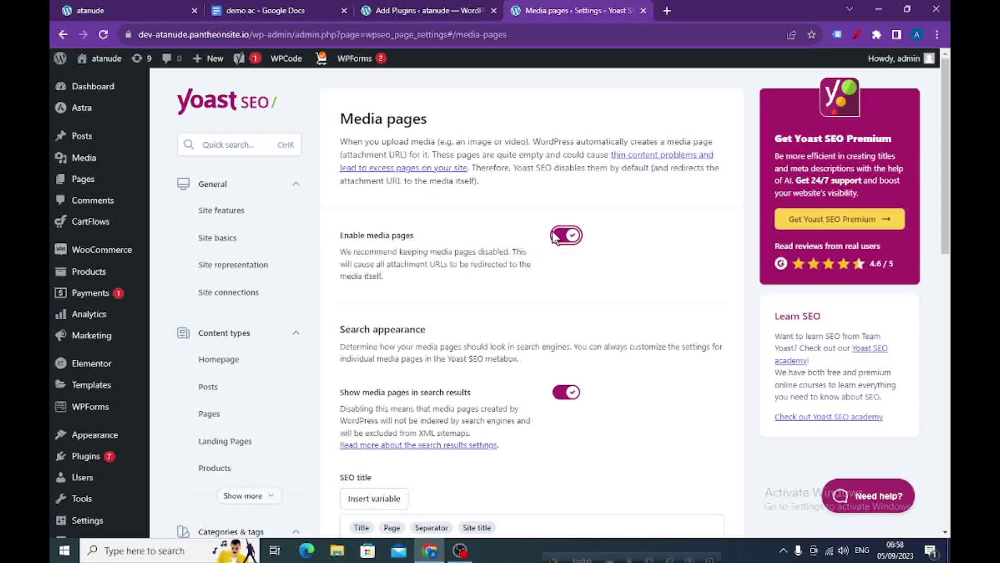
scroll(574, 248, down, 9)
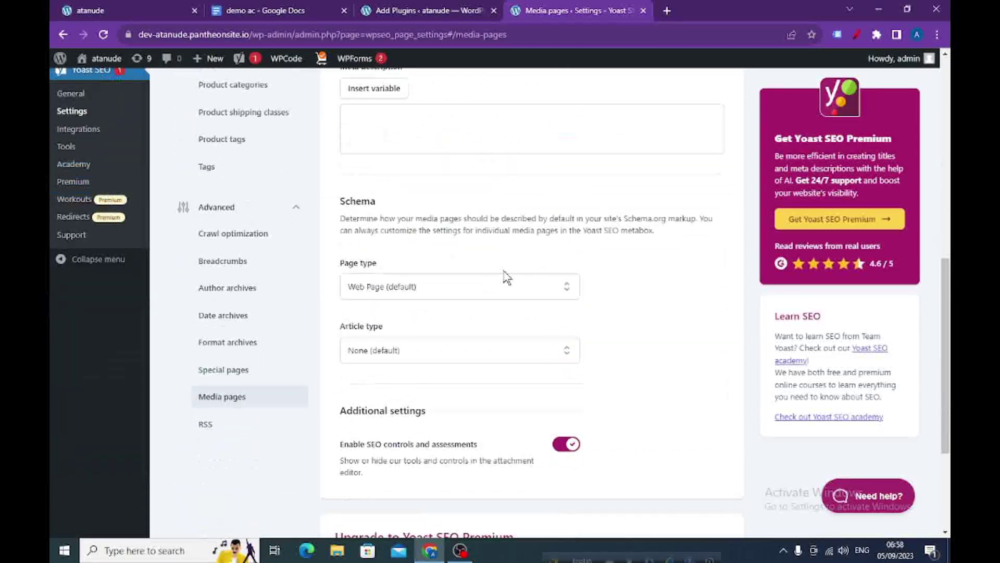
scroll(257, 363, up, 9)
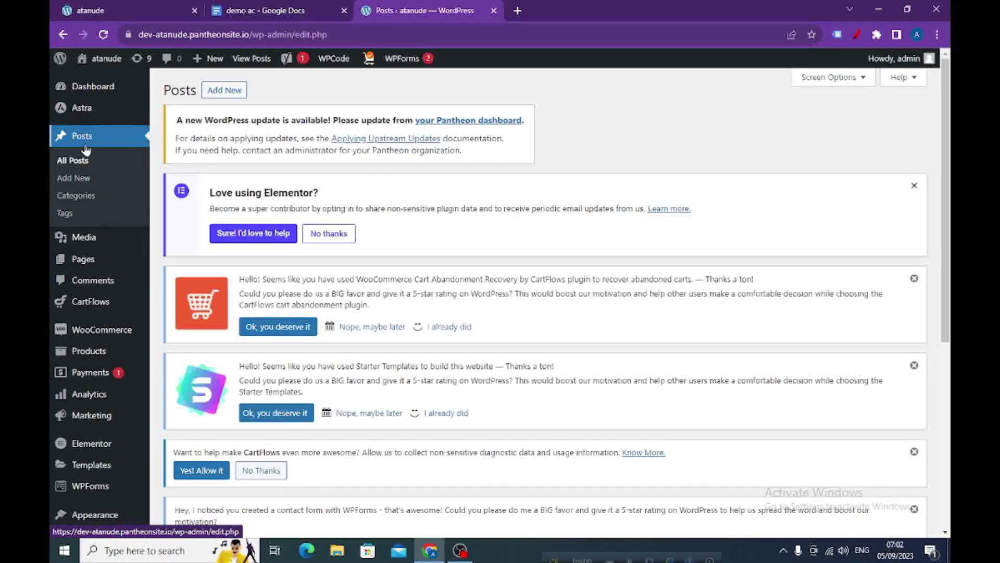
Create a new WordPress post with the title "ac repair service".
click(73, 179)
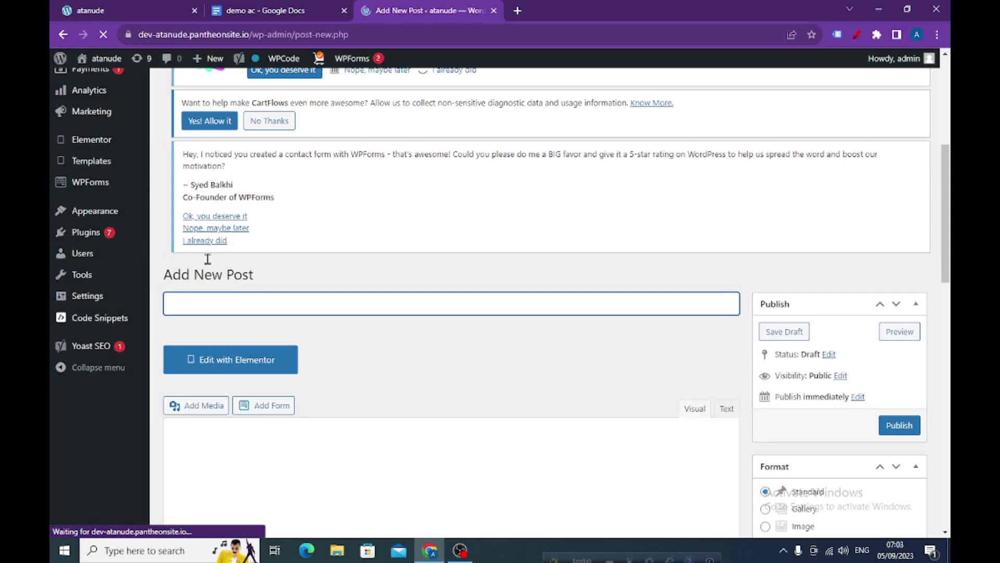
scroll(243, 284, down, 2)
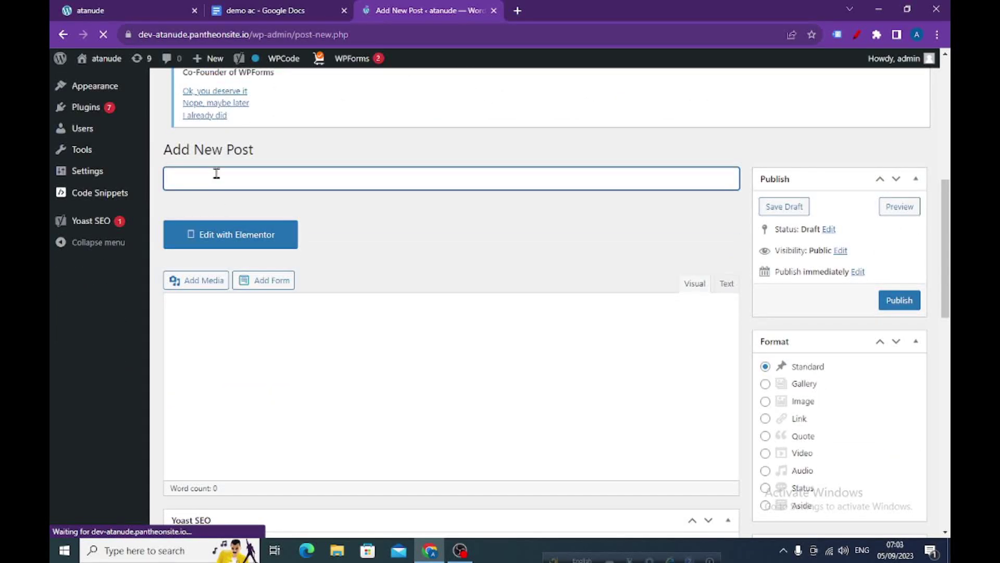
text(a)
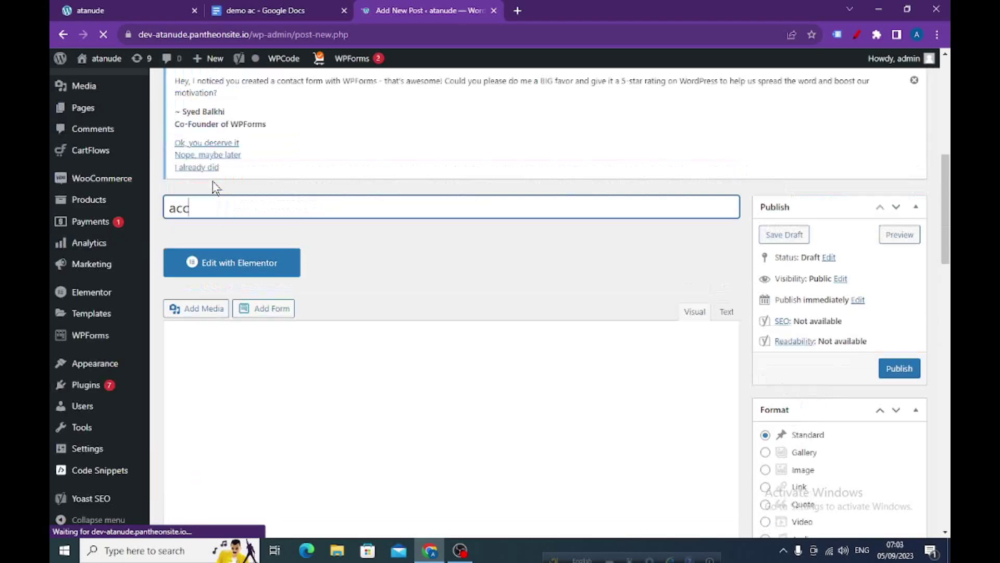
text(cc)
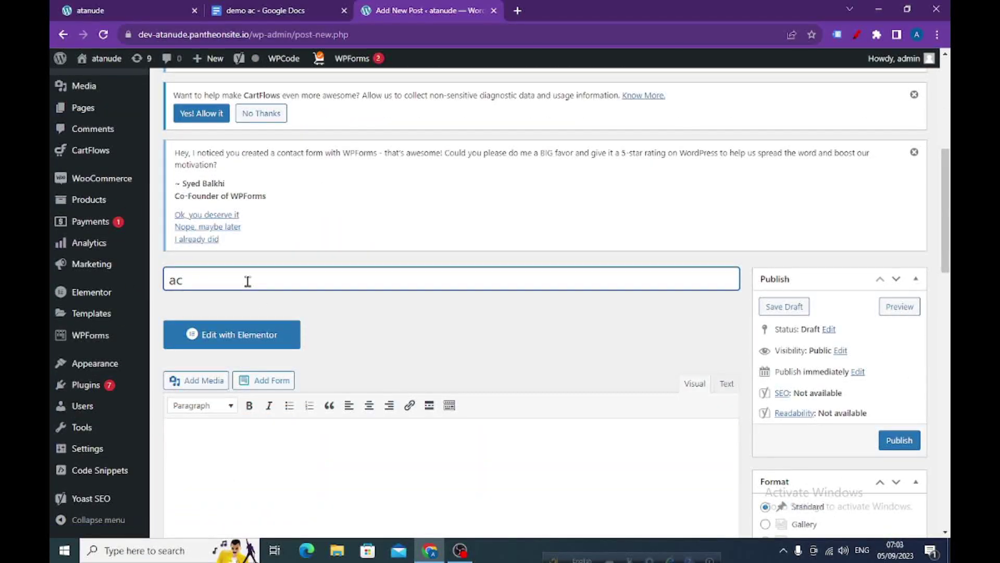
text(repair service)
Switch to the "demo ac" Google Docs document and copy the full text after "Description:".
click(297, 9)
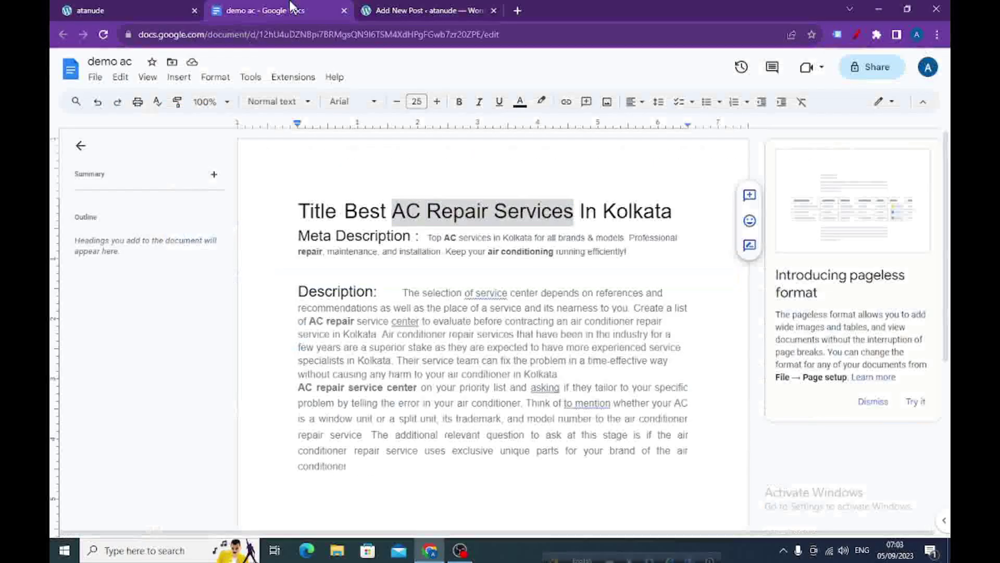
drag(395, 290, 621, 481)
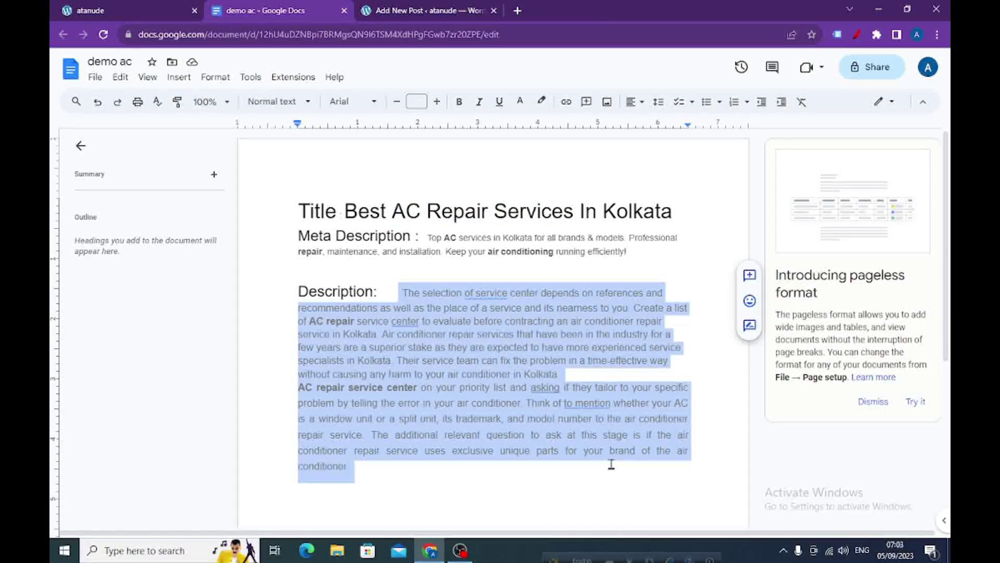
right_click(493, 378)
click(518, 243)
Switch back to the WordPress post editor and paste the copied description text into the "ac repair service" post's body.
click(392, 7)
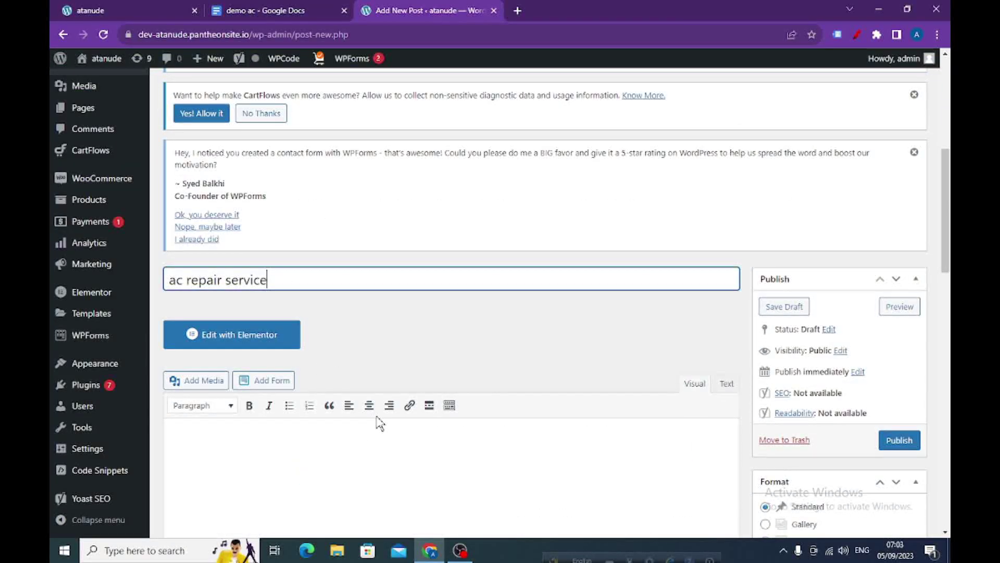
scroll(375, 420, down, 2)
right_click(246, 337)
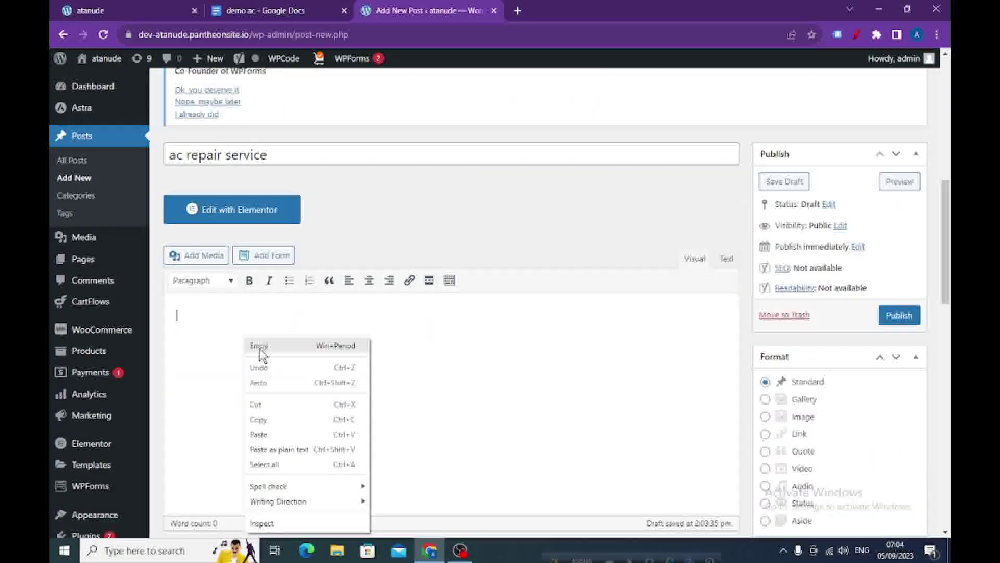
click(259, 435)
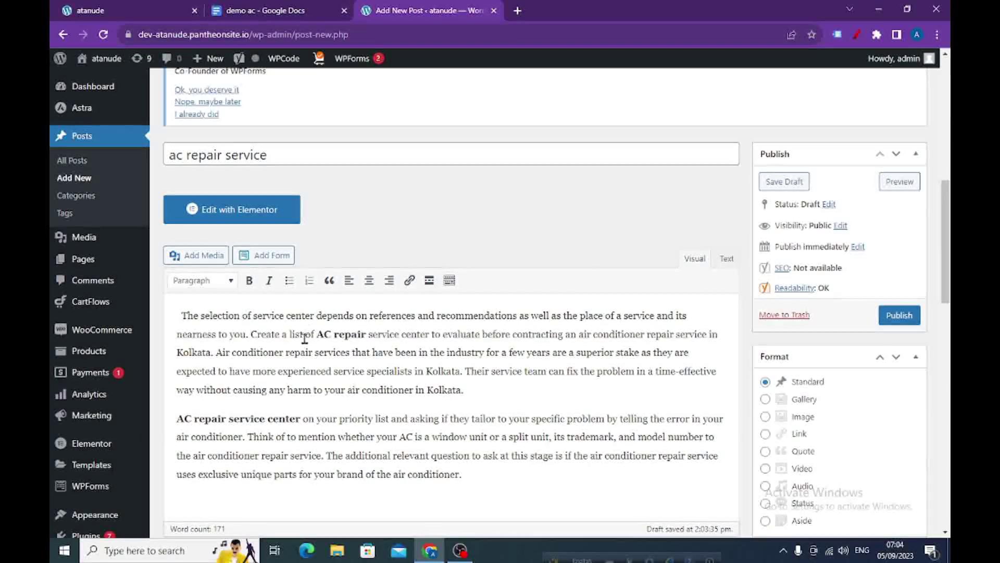
Expand the post's SEO analysis in the Yoast SEO box and review its listed problems and good results.
scroll(281, 333, up, 3)
scroll(331, 365, down, 4)
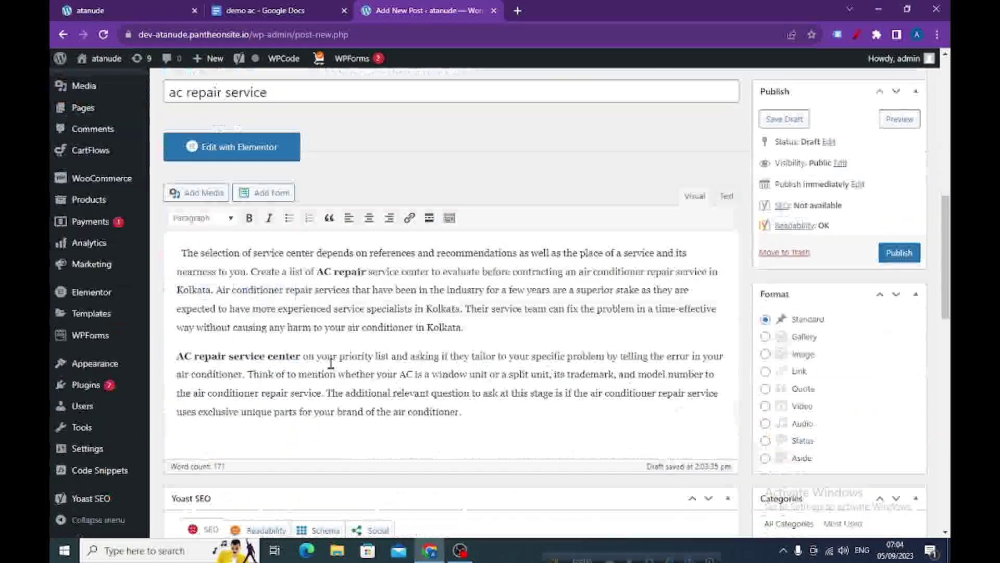
scroll(297, 332, down, 2)
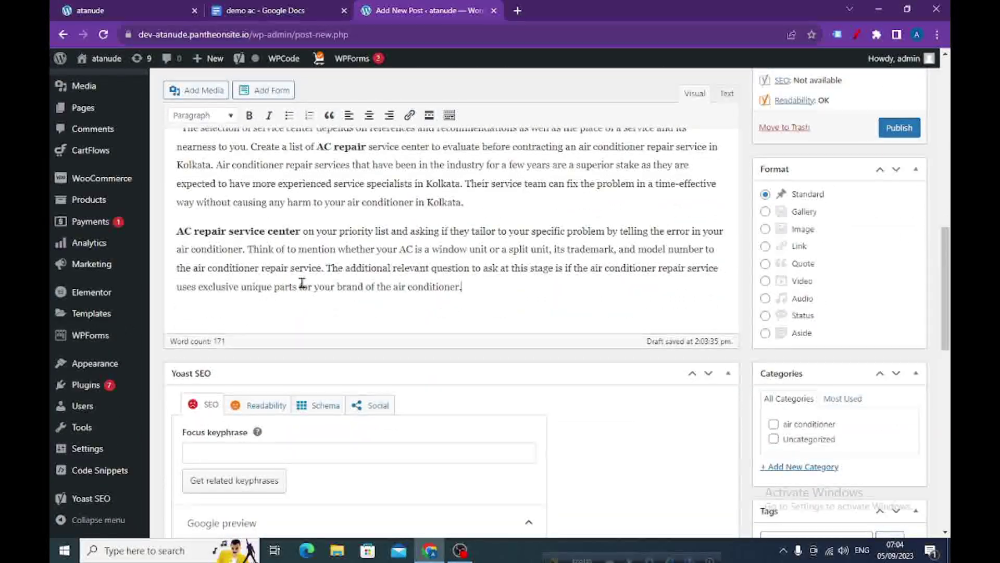
scroll(294, 277, down, 2)
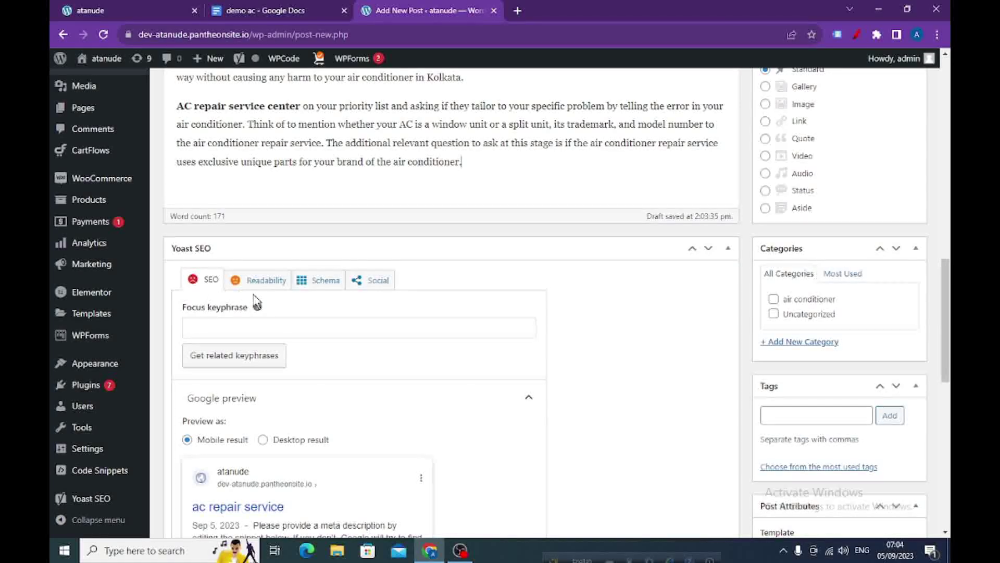
scroll(357, 360, down, 2)
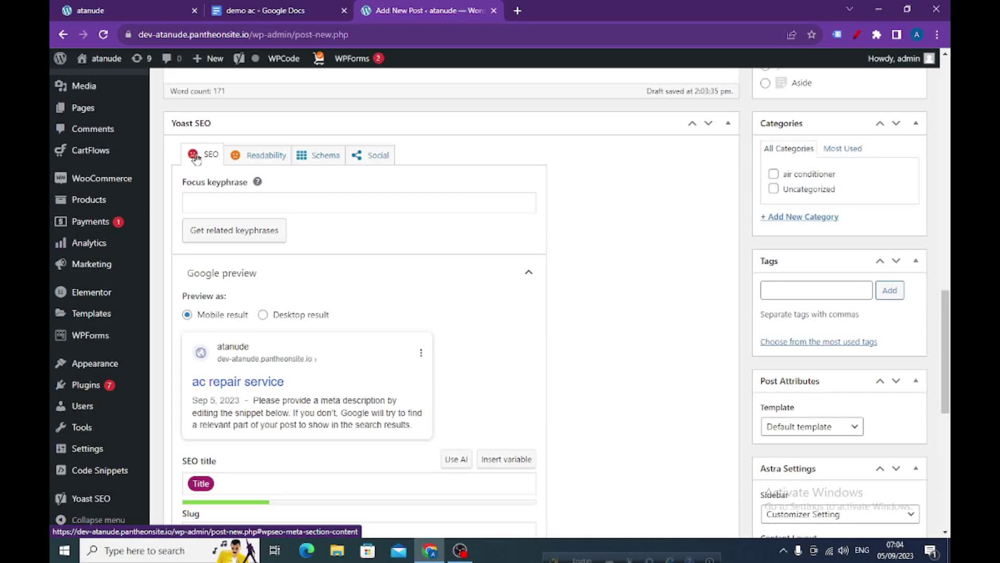
scroll(275, 328, down, 6)
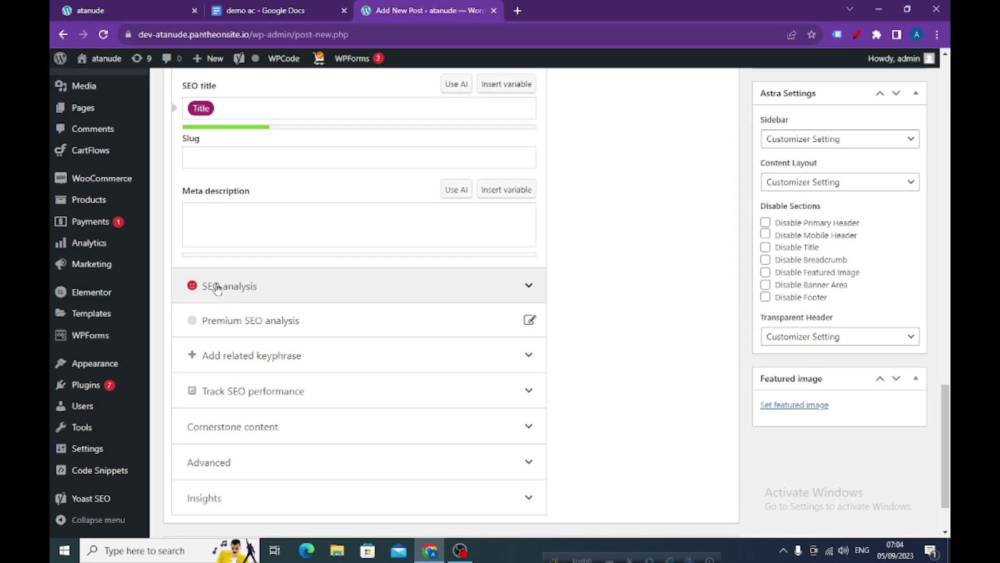
click(525, 290)
scroll(244, 337, down, 5)
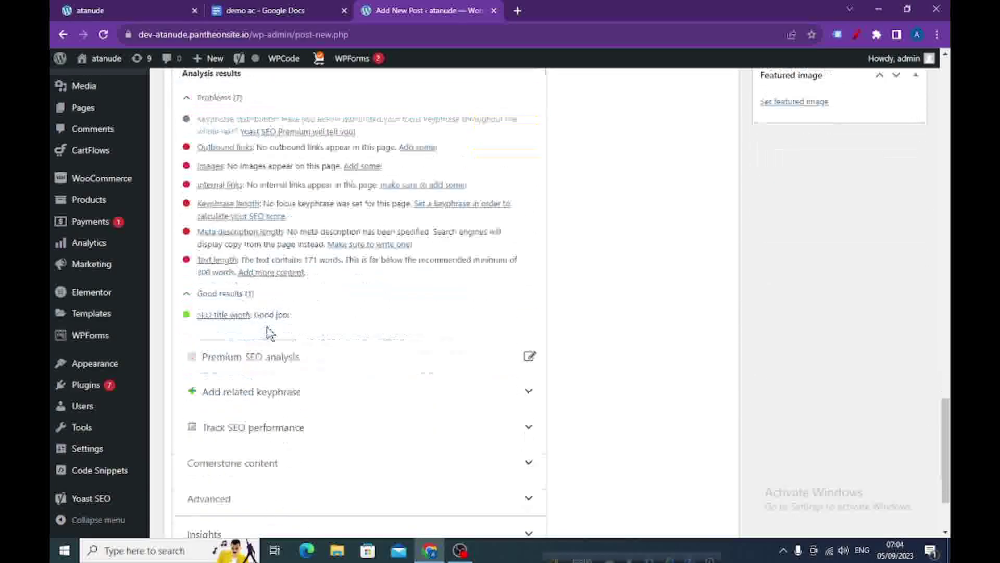
scroll(255, 330, up, 3)
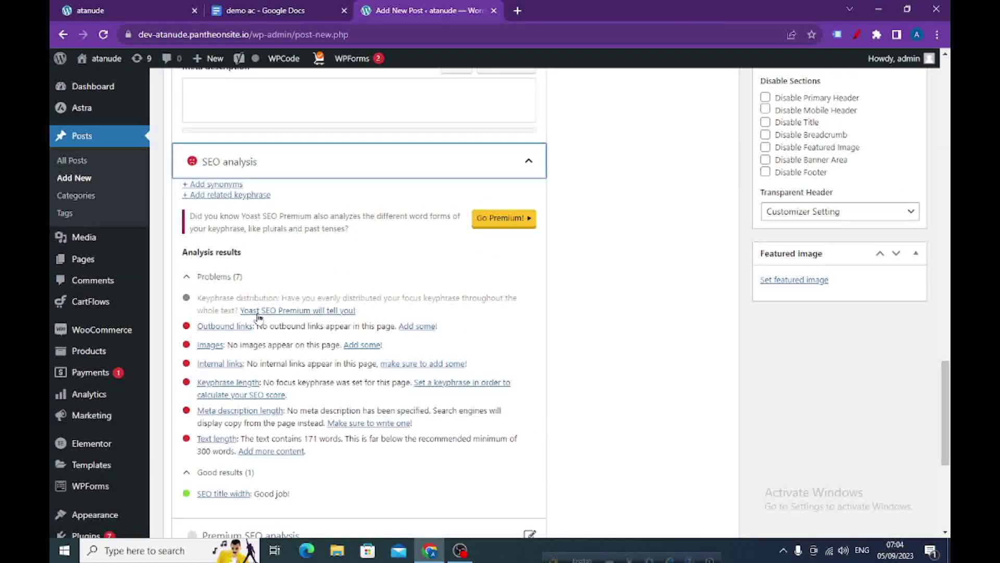
scroll(252, 284, down, 3)
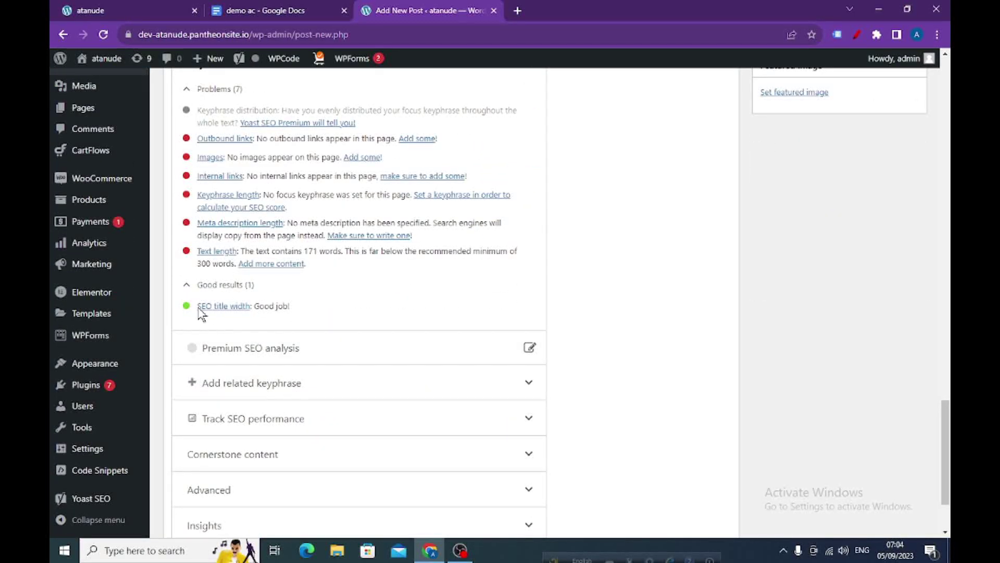
scroll(271, 312, up, 4)
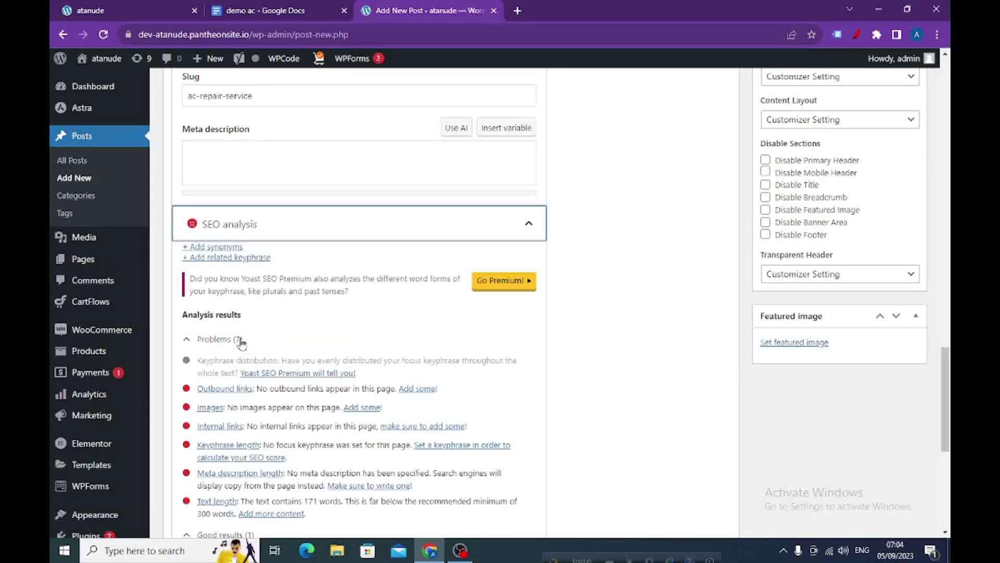
scroll(268, 360, down, 4)
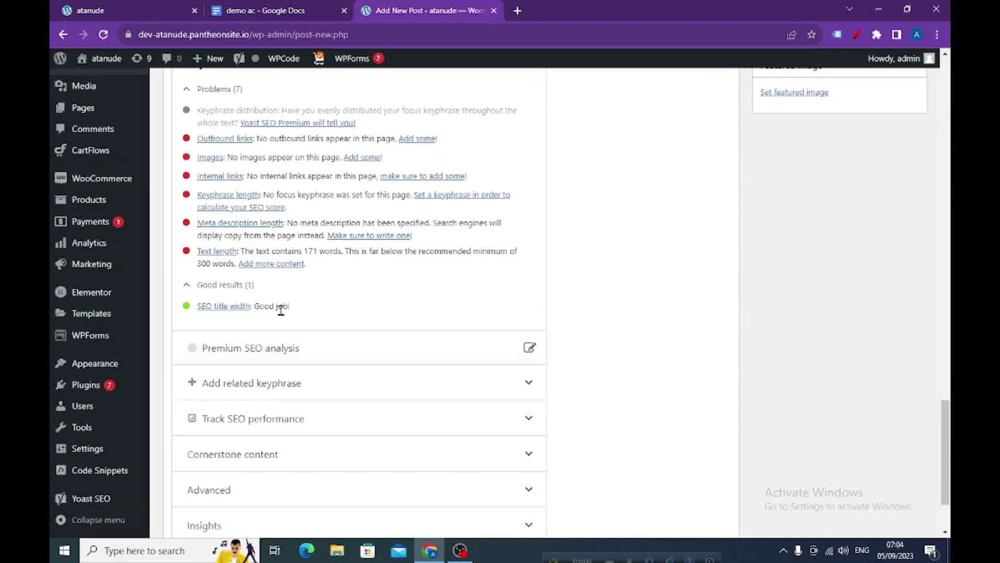
scroll(265, 295, up, 4)
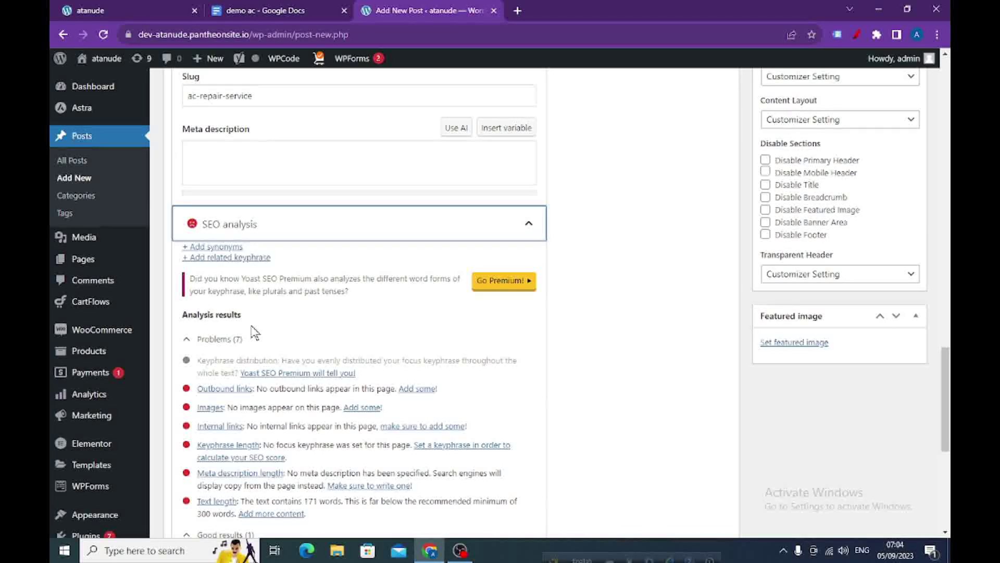
Switch to the "demo ac" Google Docs document and copy "AC Repair Services" from its title line.
scroll(256, 332, up, 15)
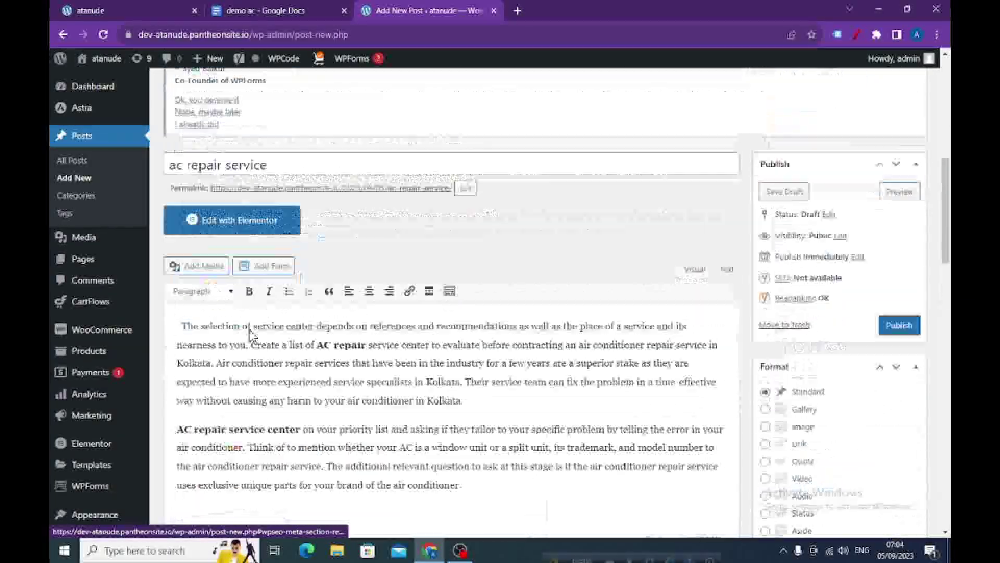
scroll(250, 334, up, 2)
scroll(335, 342, down, 4)
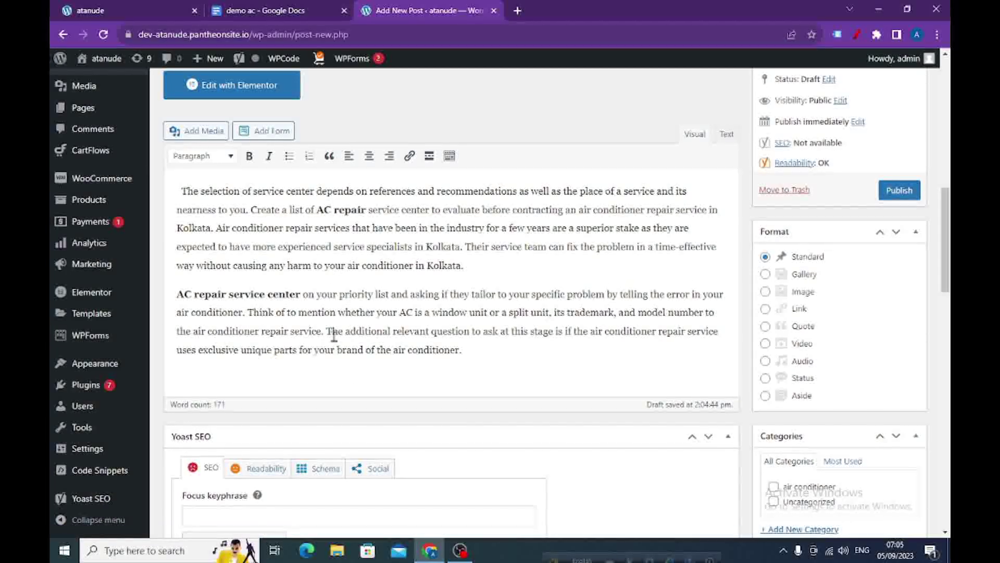
scroll(286, 345, down, 1)
scroll(292, 354, up, 2)
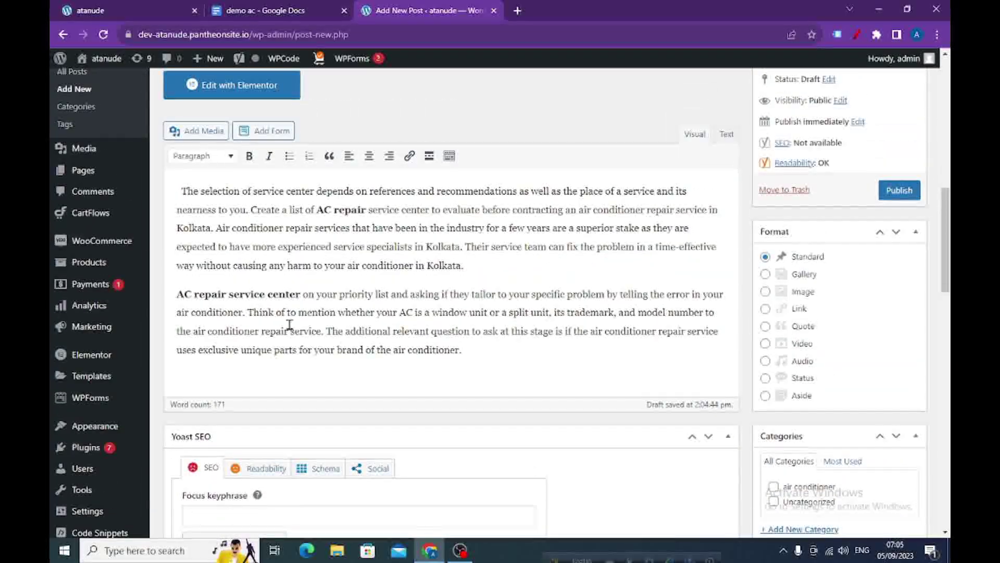
scroll(289, 324, down, 5)
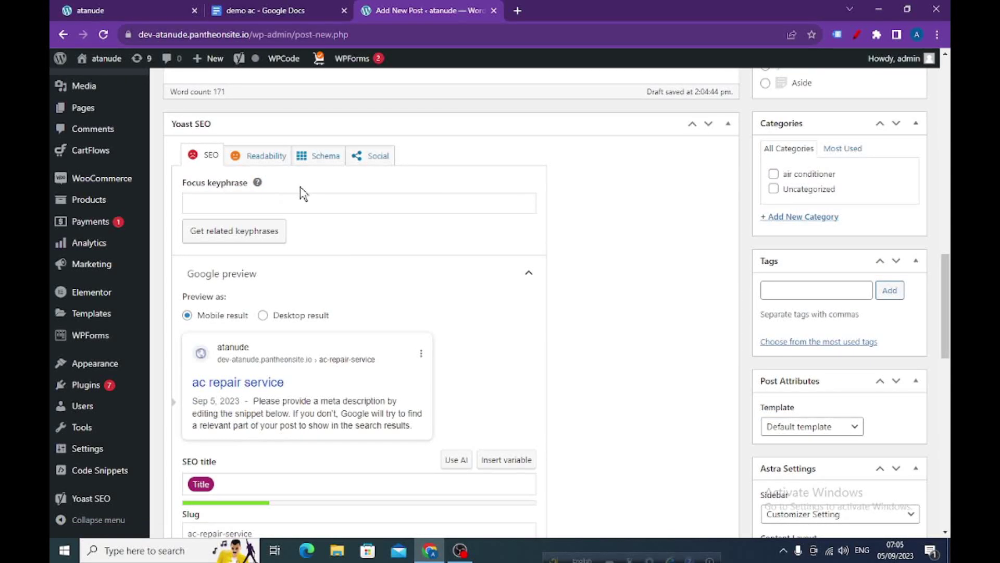
click(292, 10)
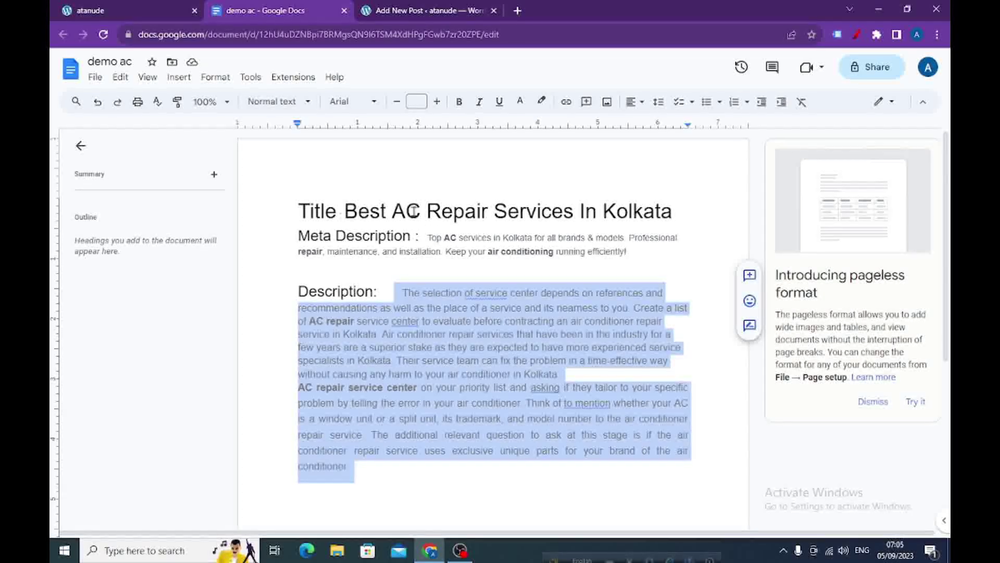
drag(526, 208, 573, 211)
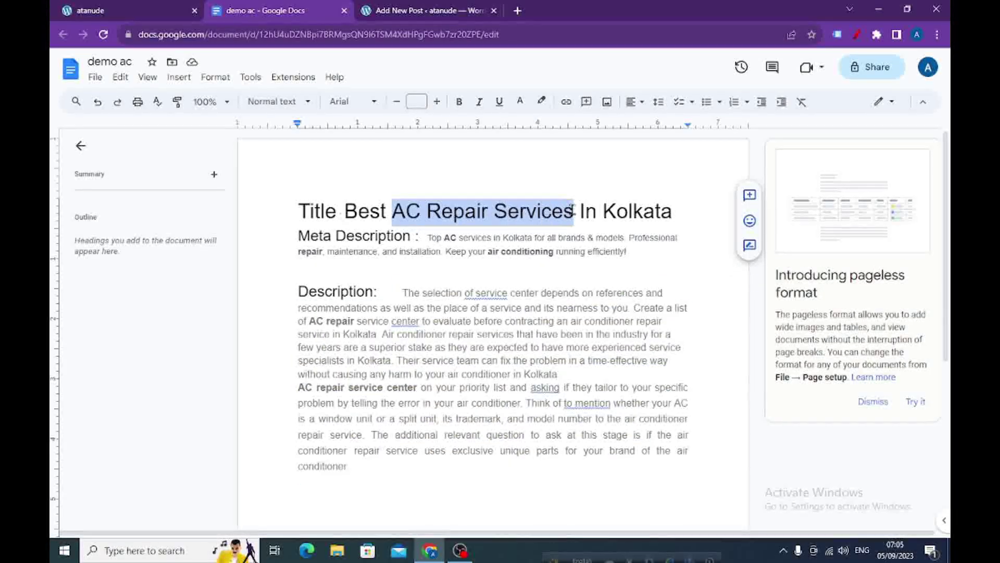
right_click(490, 214)
click(521, 240)
Set the post's Yoast focus keyphrase to "AC Repair Services" in WordPress and review the SEO analysis for it.
click(426, 12)
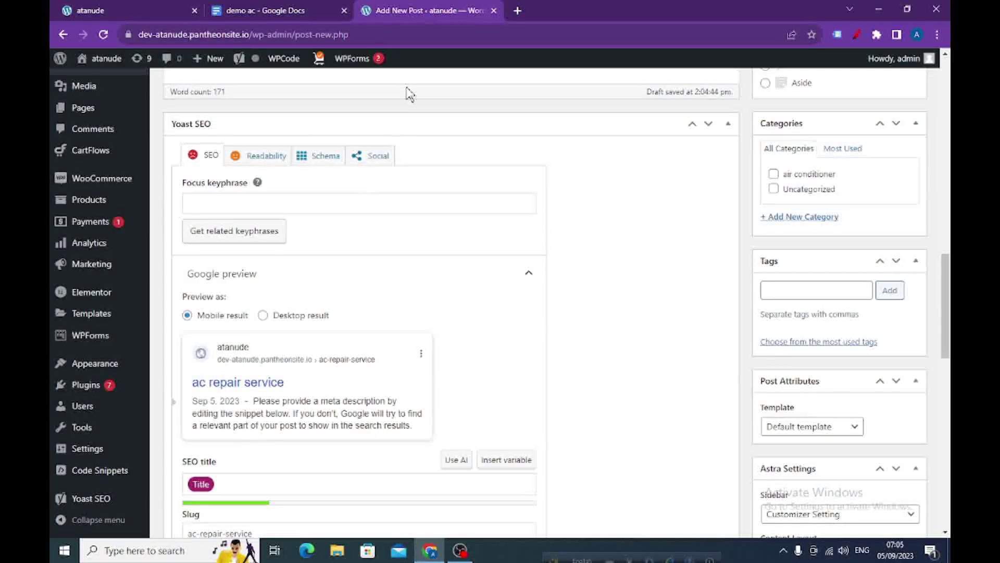
click(231, 204)
right_click(231, 203)
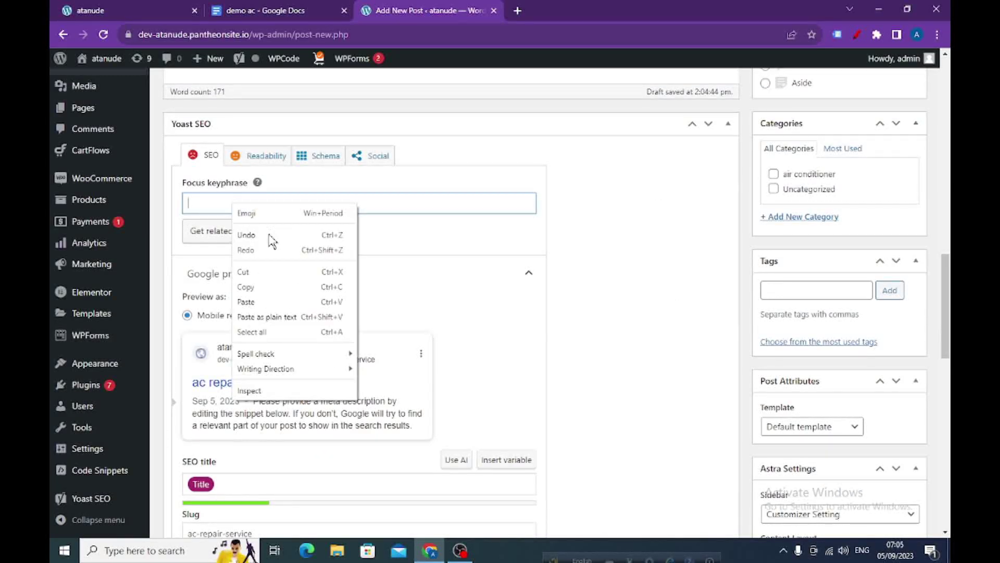
click(250, 310)
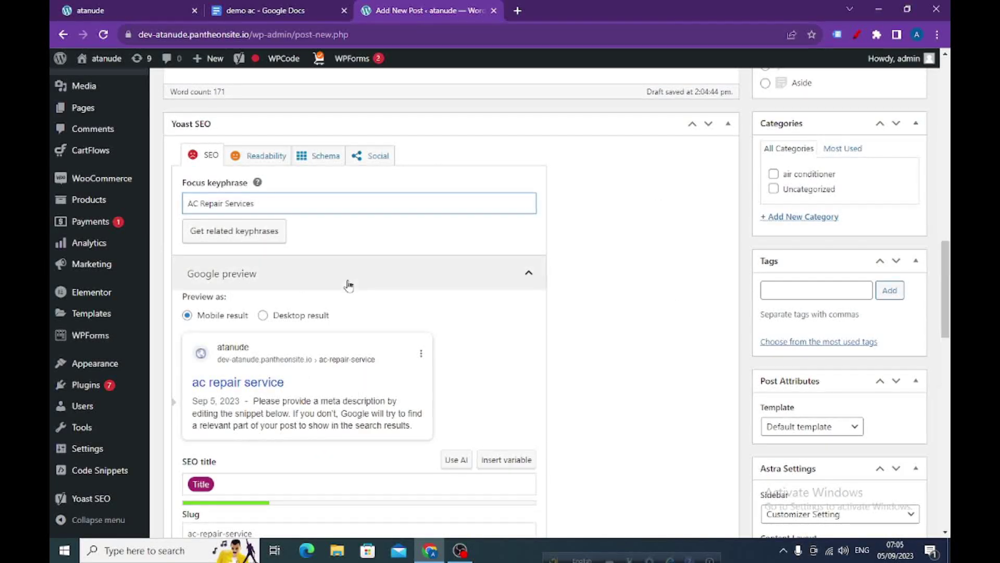
scroll(346, 281, down, 8)
scroll(281, 339, down, 5)
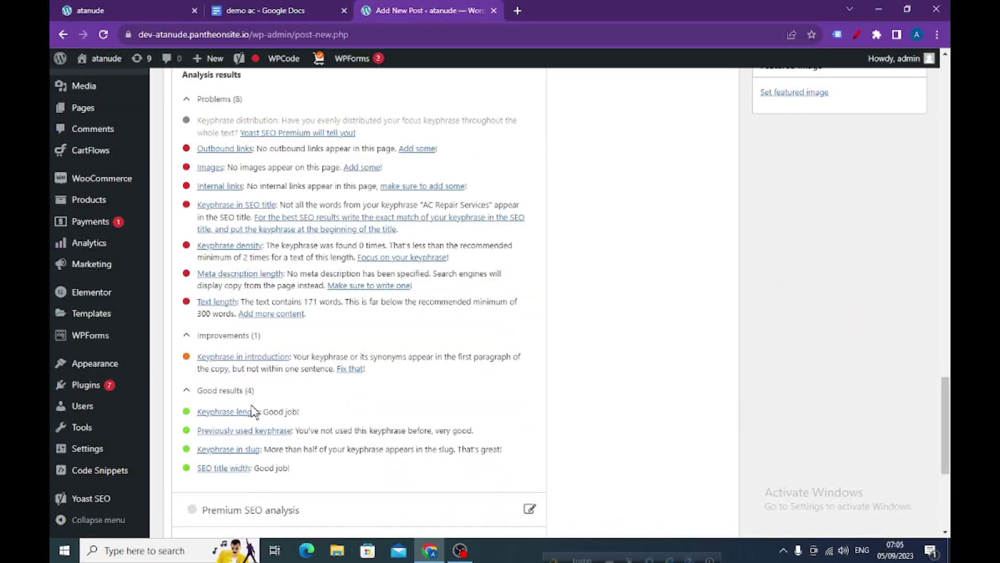
scroll(260, 414, up, 3)
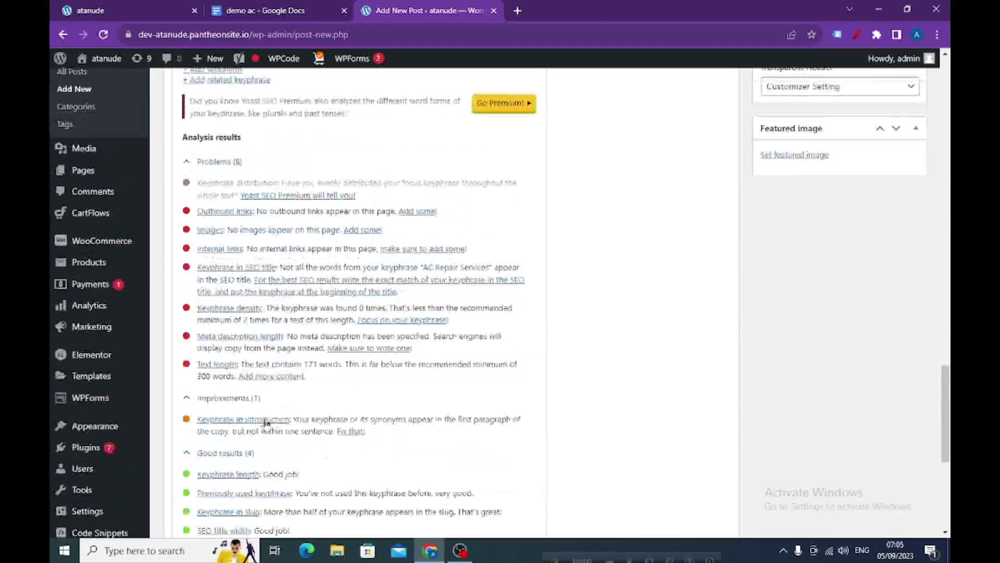
scroll(263, 416, down, 4)
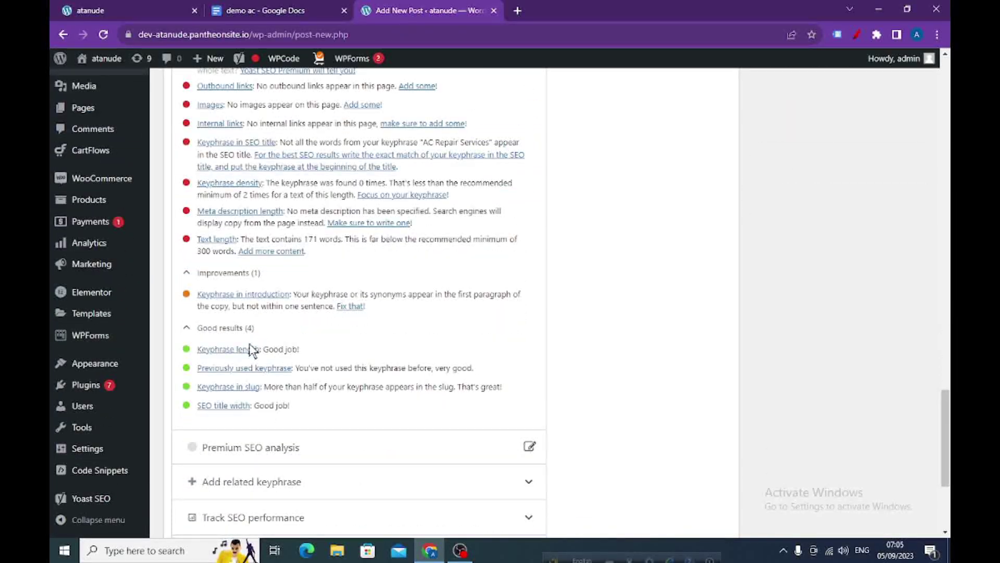
scroll(253, 344, up, 10)
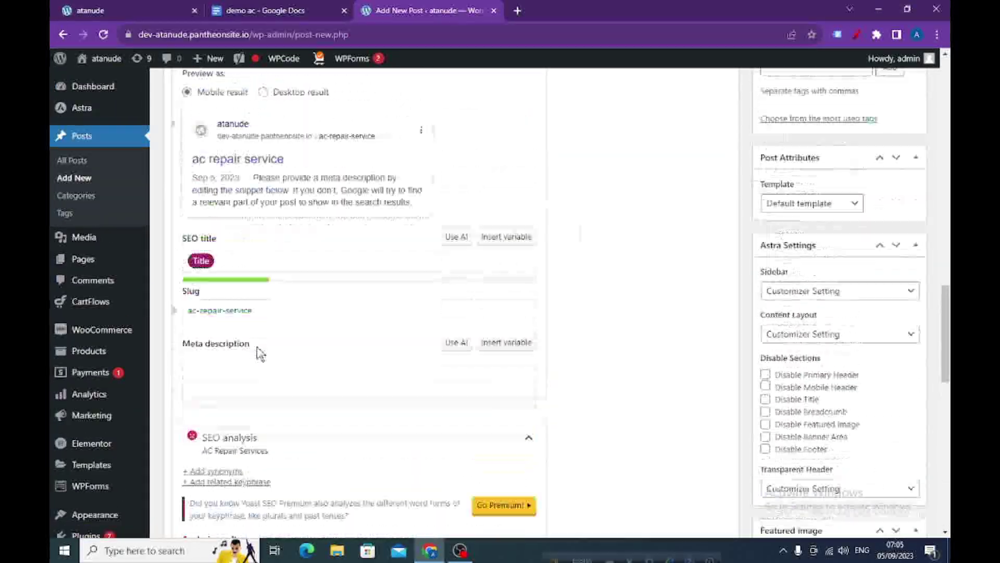
scroll(261, 354, up, 1)
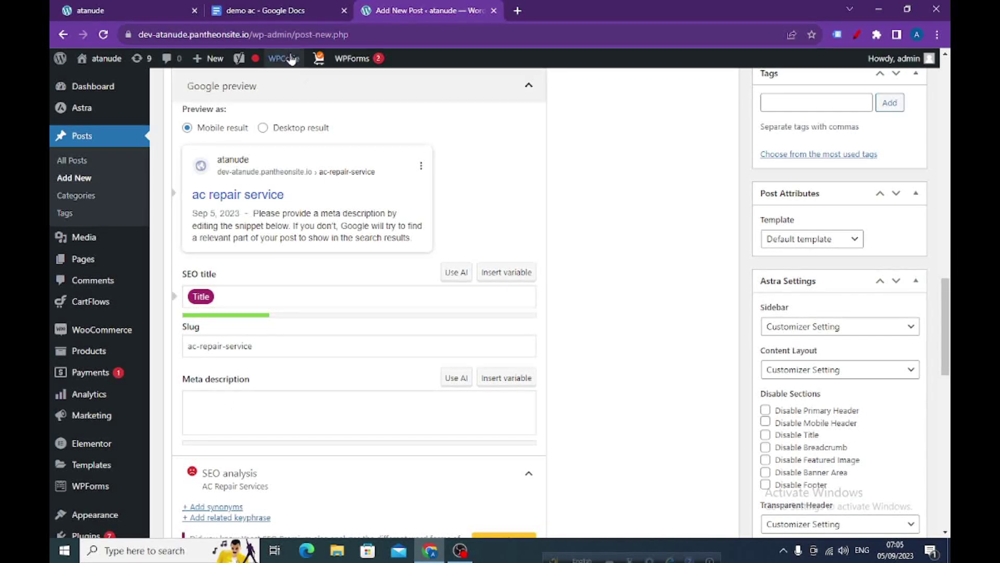
Copy the full text after "Meta Description :" from the "demo ac" Google Docs document into the post's Yoast meta description in WordPress.
click(272, 11)
drag(428, 237, 677, 257)
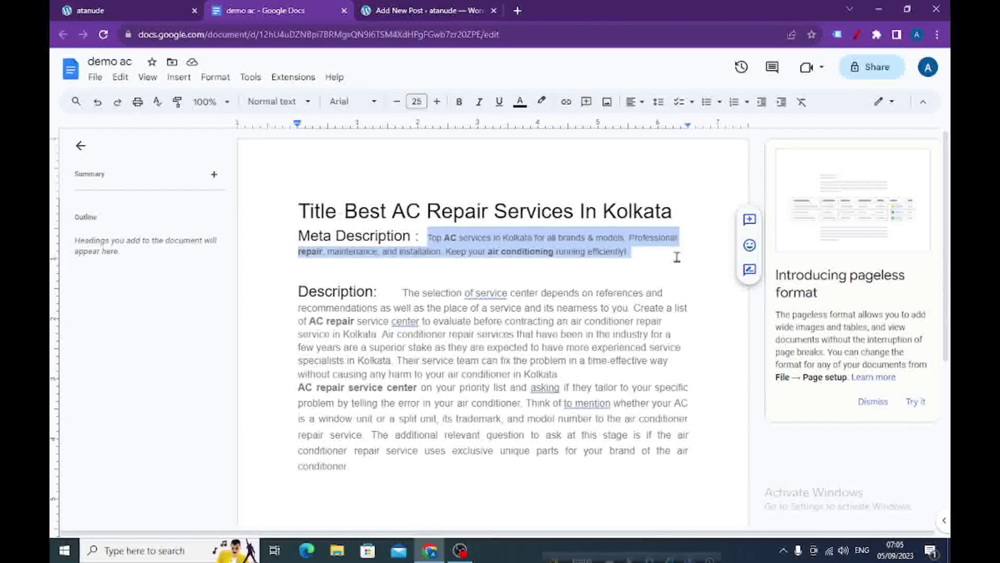
right_click(554, 252)
click(587, 240)
click(416, 14)
scroll(293, 306, down, 3)
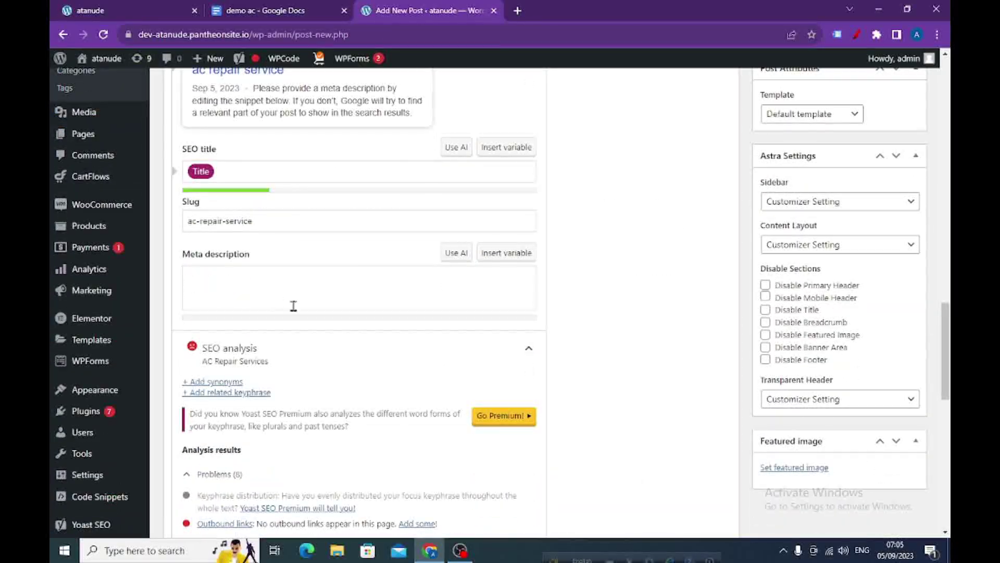
click(271, 297)
right_click(265, 285)
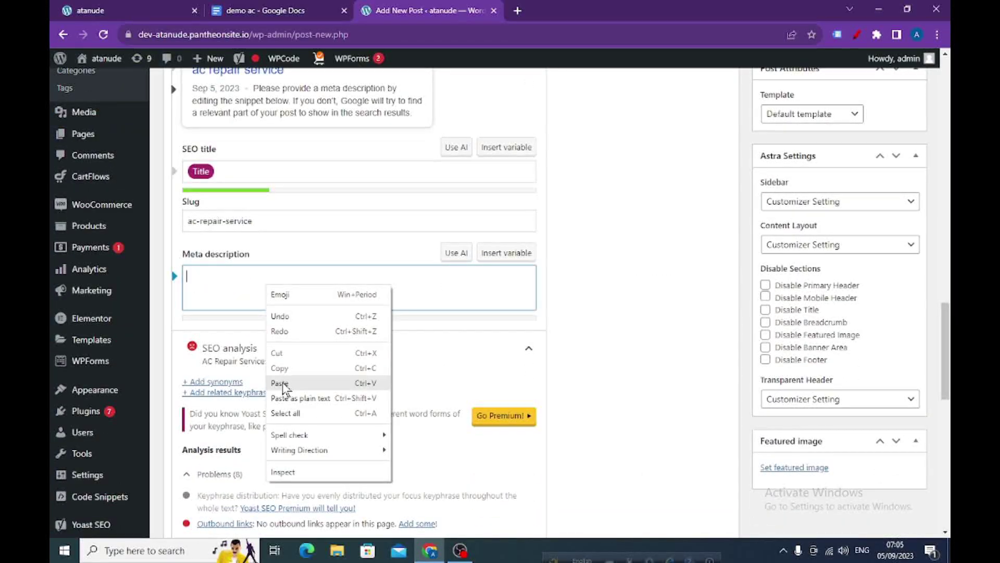
click(285, 385)
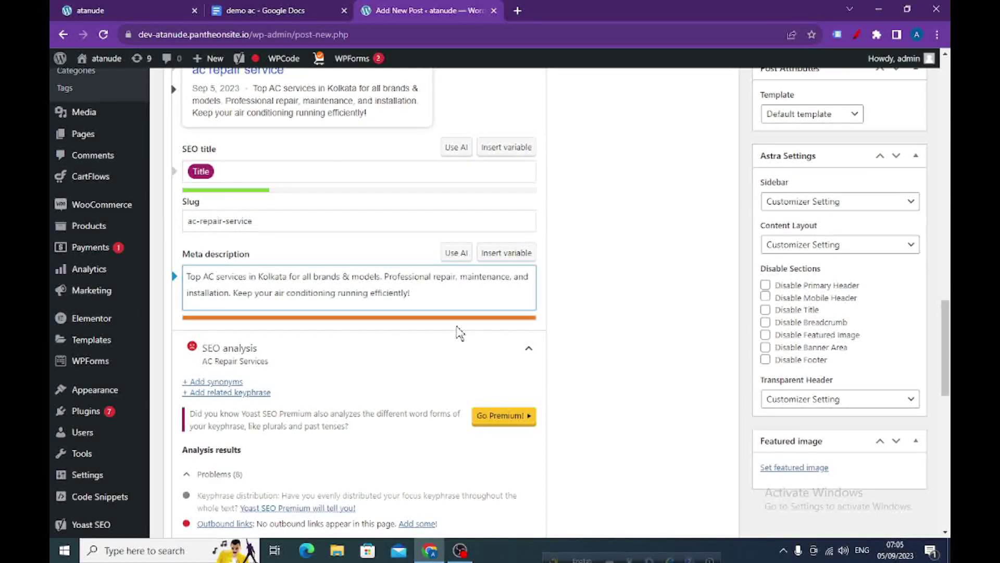
Shorten the meta description by deleting "efficiently!" from its end, and recheck the SEO analysis results.
key(BackSpace)
key(BackSpace)
key(BackSpace)
key(BackSpace)
key(BackSpace)
key(BackSpace)
key(BackSpace)
key(BackSpace)
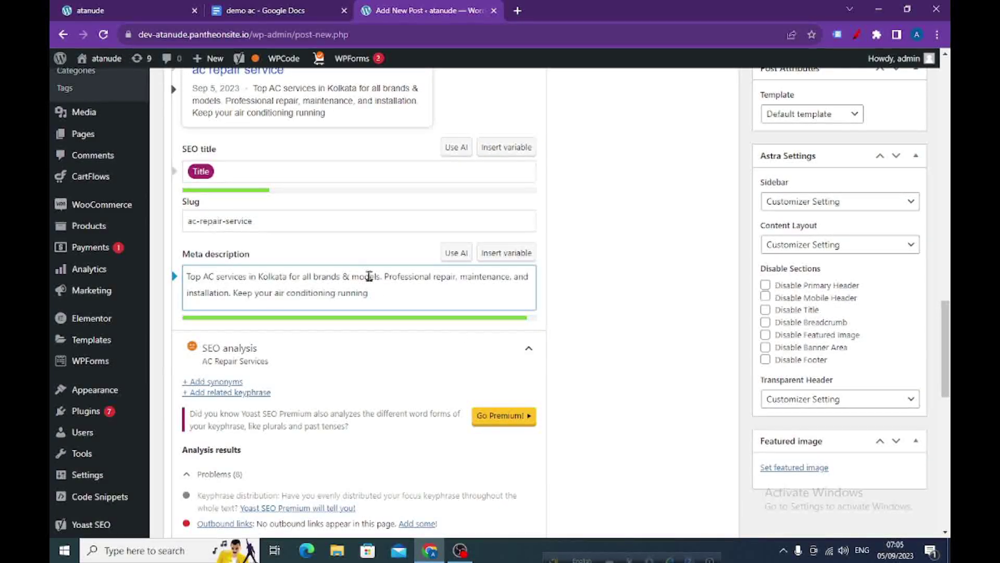
scroll(379, 279, down, 3)
scroll(379, 280, down, 6)
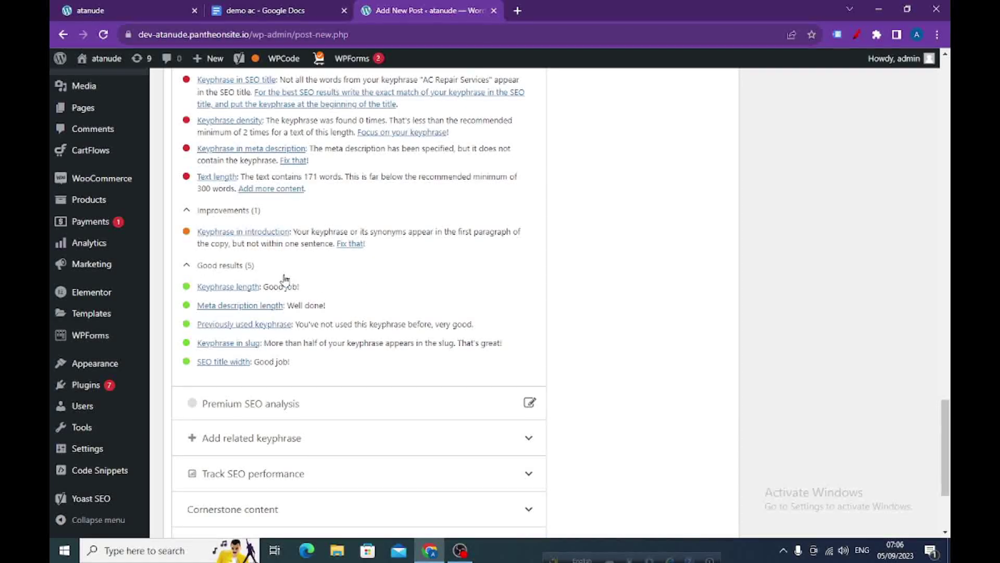
scroll(341, 275, up, 10)
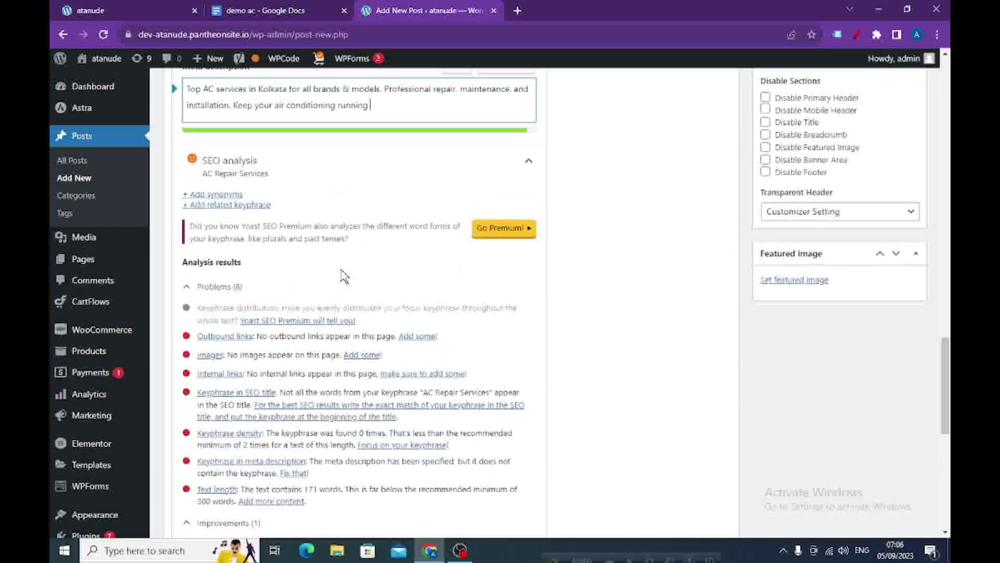
scroll(342, 274, up, 2)
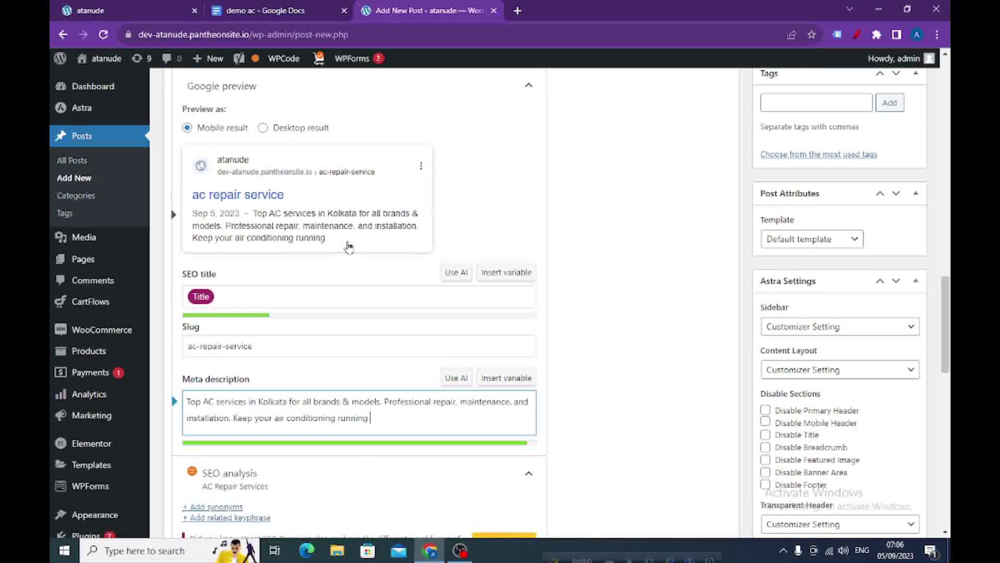
scroll(339, 266, down, 6)
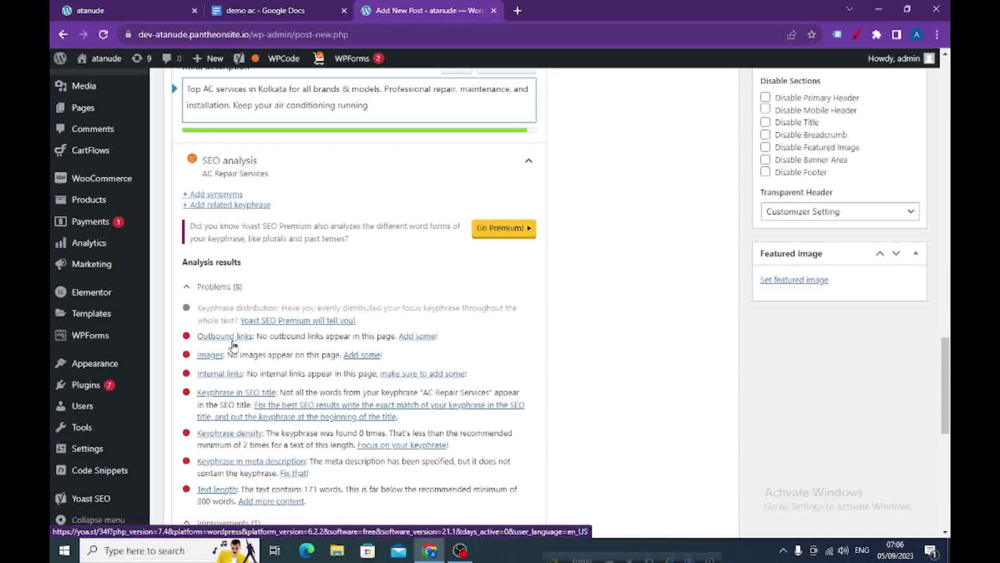
scroll(224, 344, up, 5)
scroll(302, 345, up, 10)
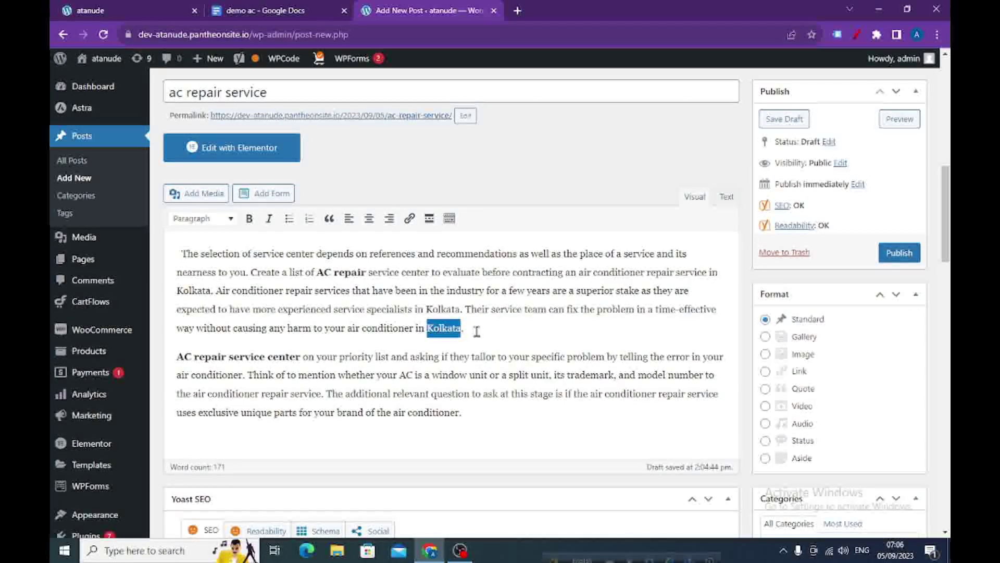
click(410, 219)
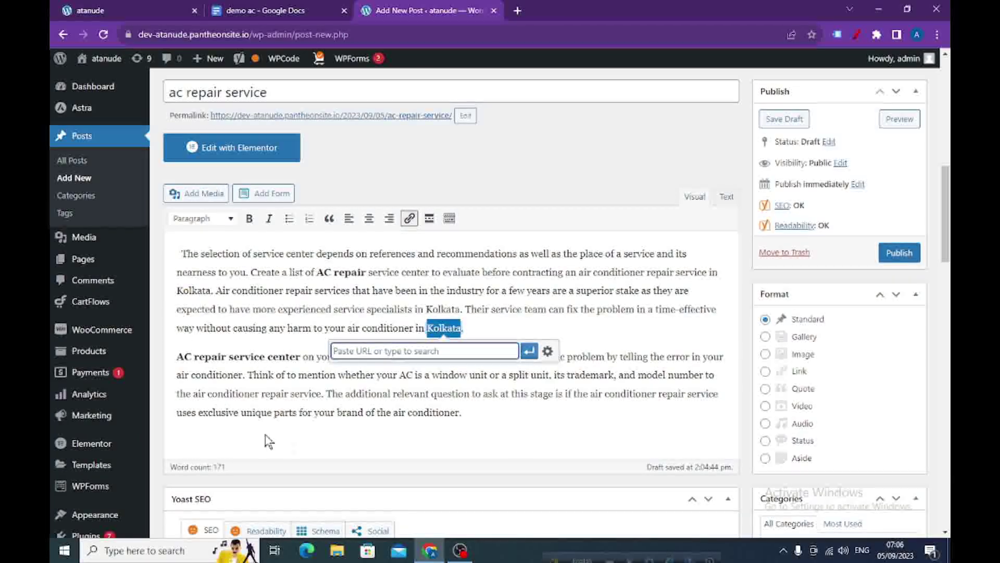
click(135, 13)
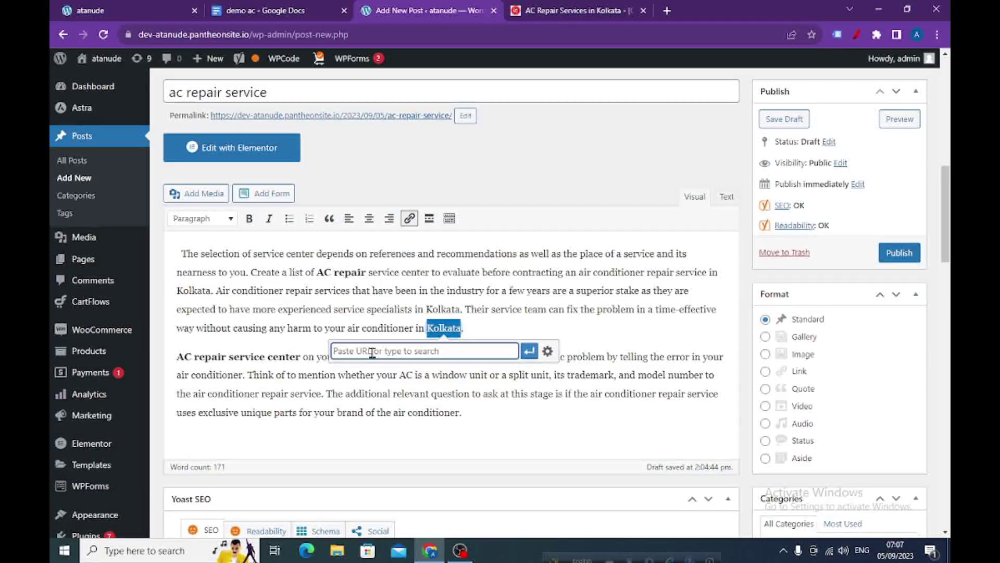
right_click(373, 353)
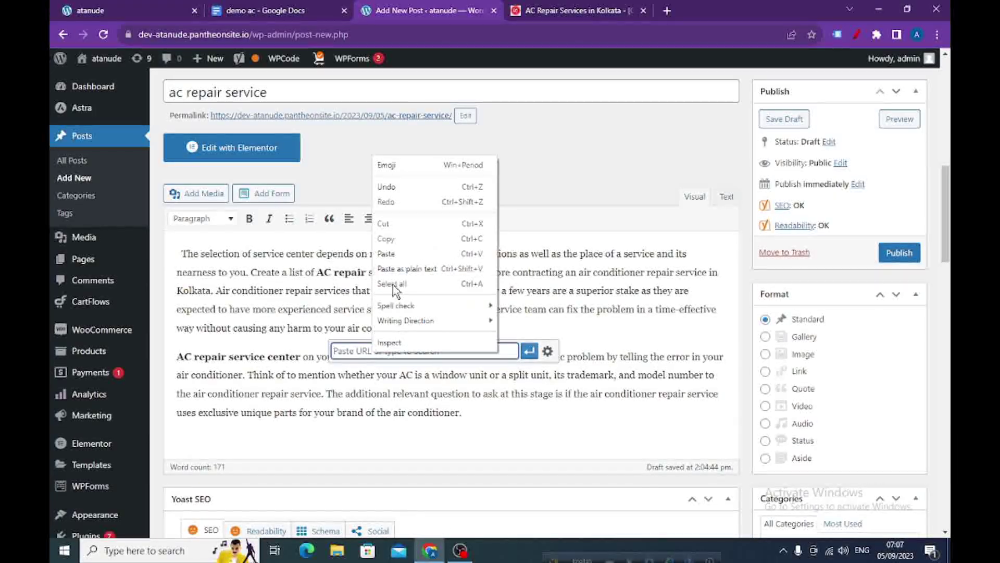
click(415, 254)
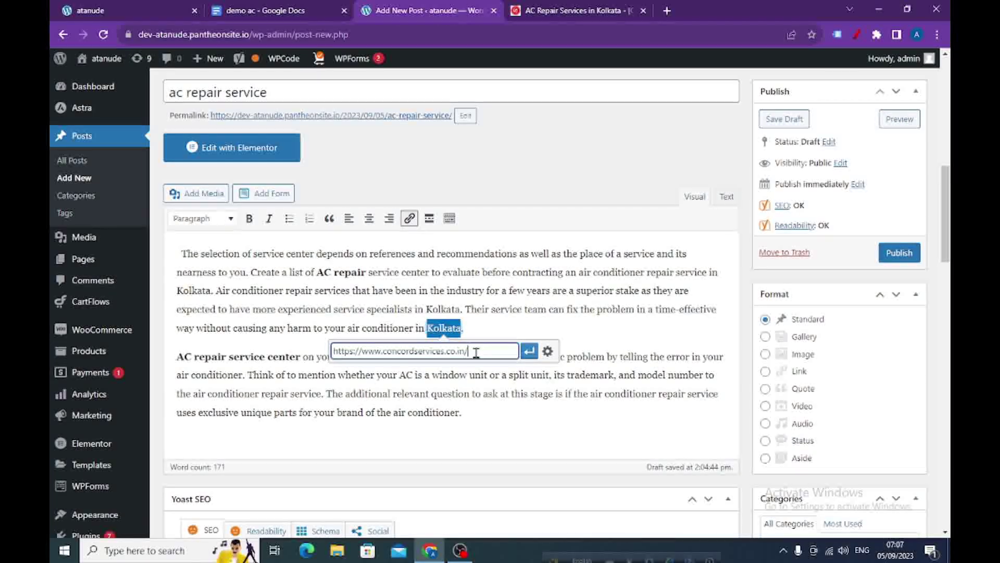
click(529, 356)
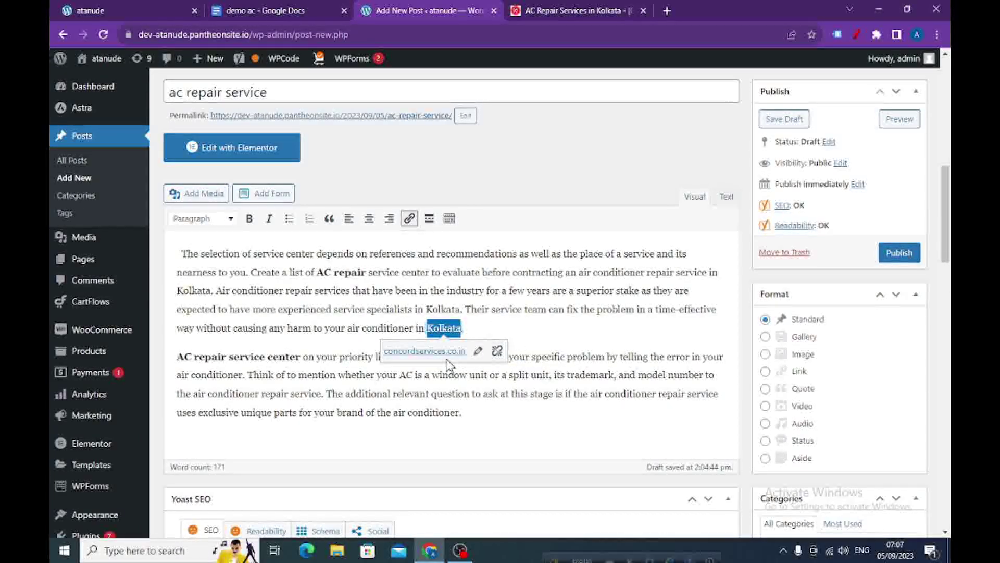
scroll(465, 359, down, 5)
scroll(466, 360, down, 14)
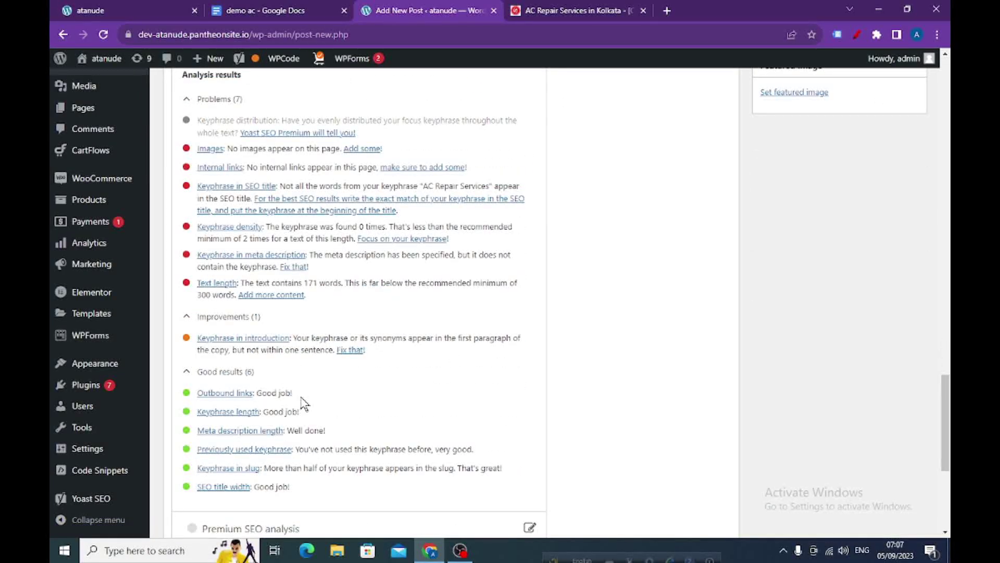
scroll(265, 389, up, 5)
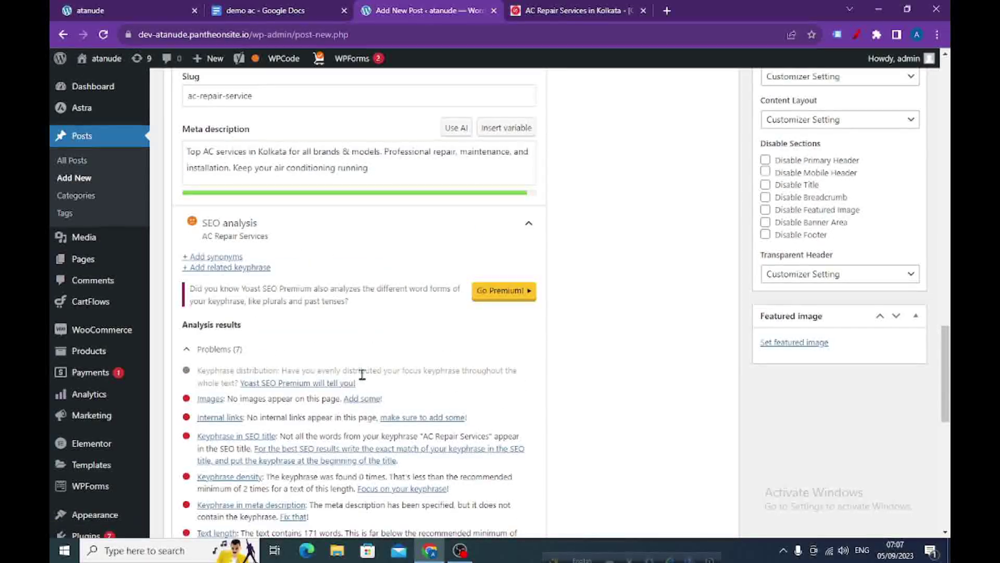
Add an empty line below the first paragraph and select air-conditioner-man-sofa-7267527.jpg in the media library for it.
scroll(391, 421, up, 15)
click(491, 326)
key(Return)
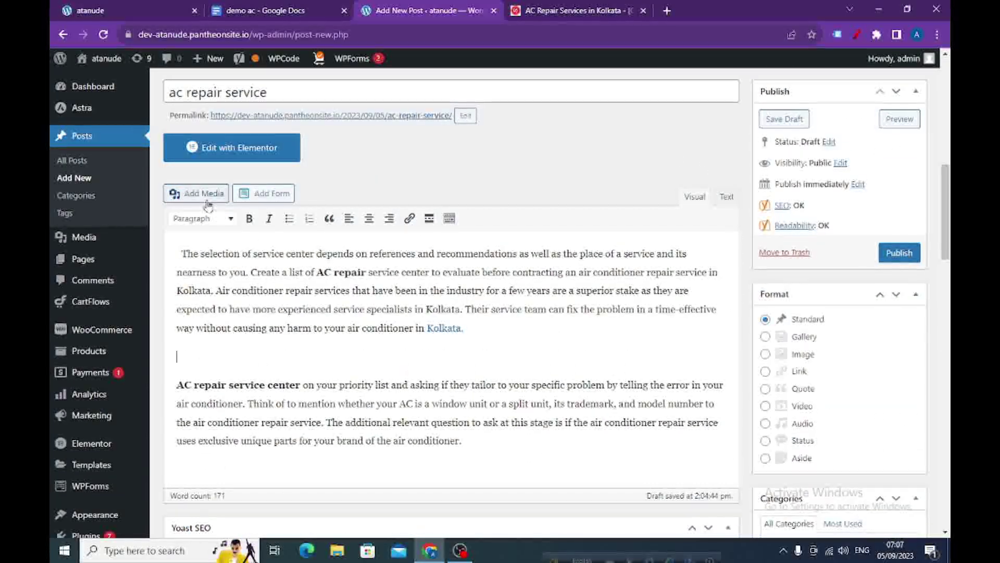
click(204, 194)
click(284, 109)
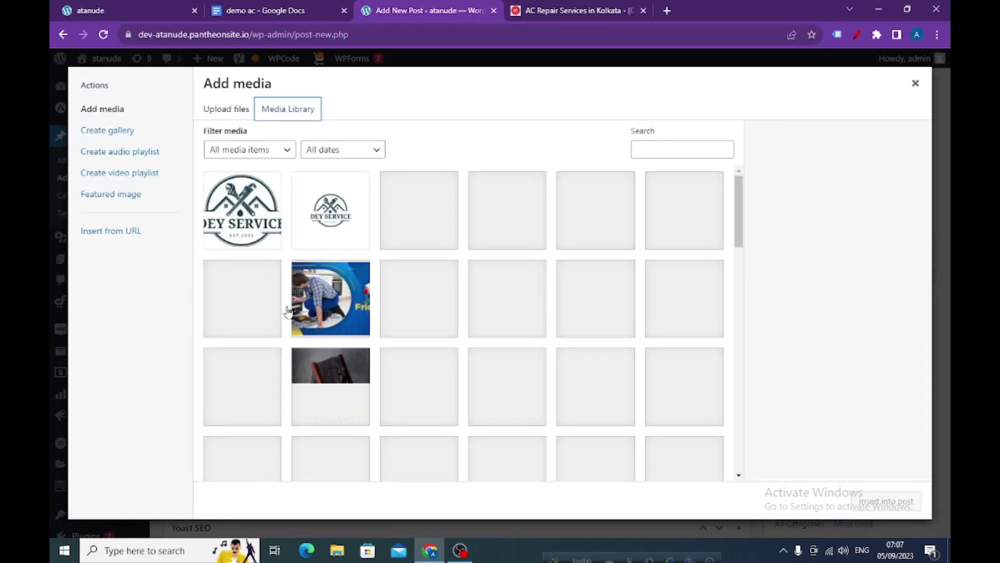
click(266, 318)
Clear the existing caption text in the attachment details of the selected air conditioner image.
click(855, 315)
drag(856, 315, 812, 317)
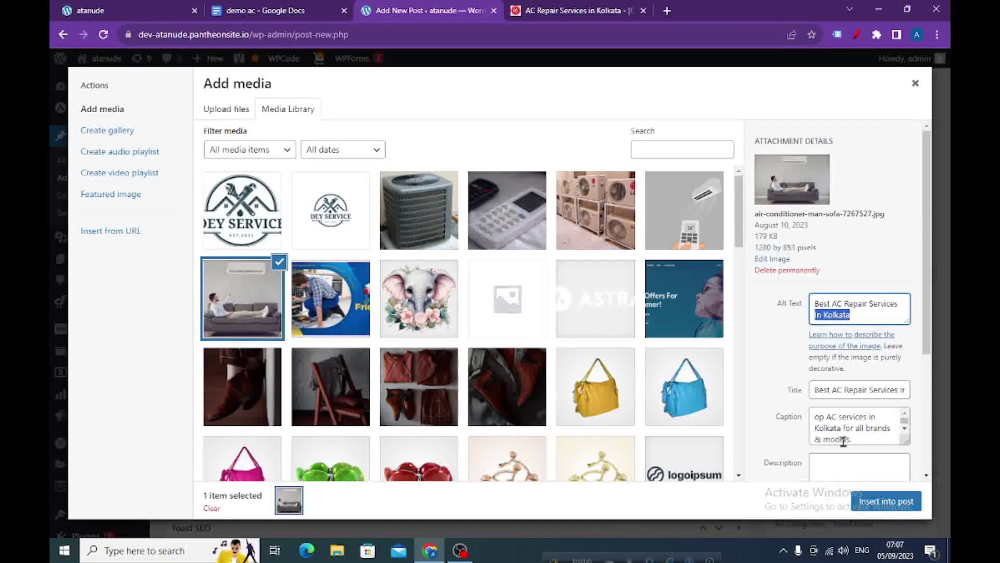
drag(855, 440, 819, 443)
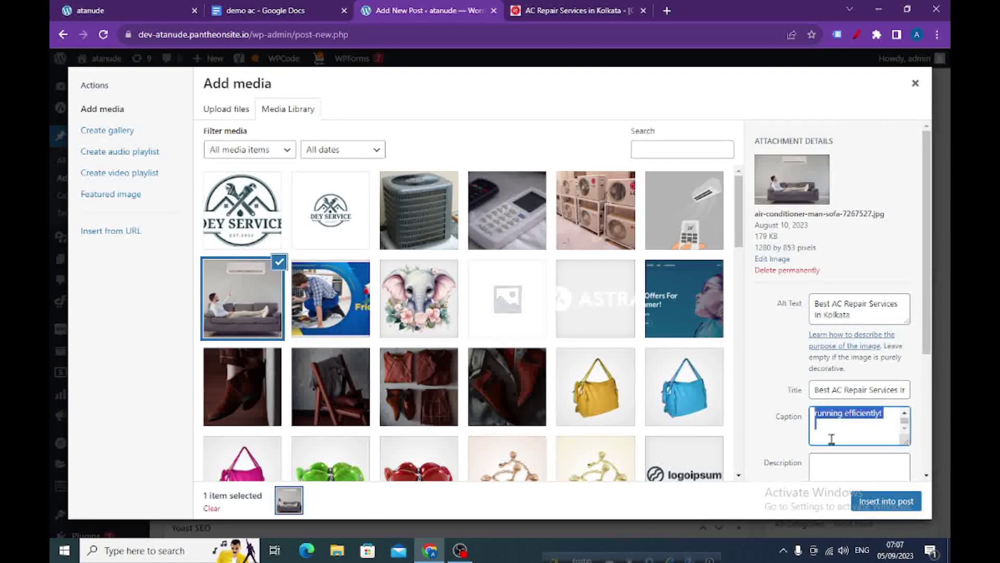
key(ctrl+v)
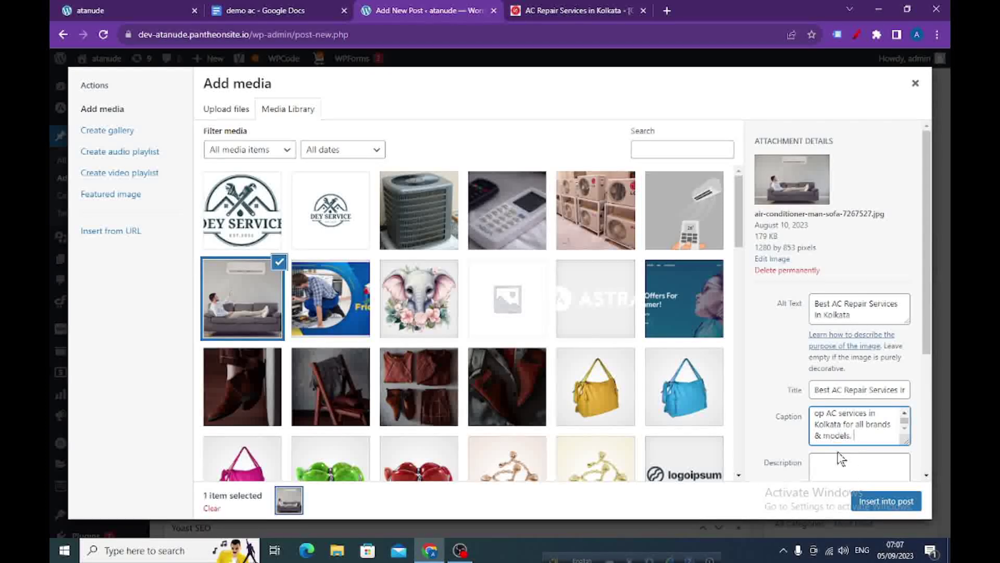
drag(863, 434, 811, 409)
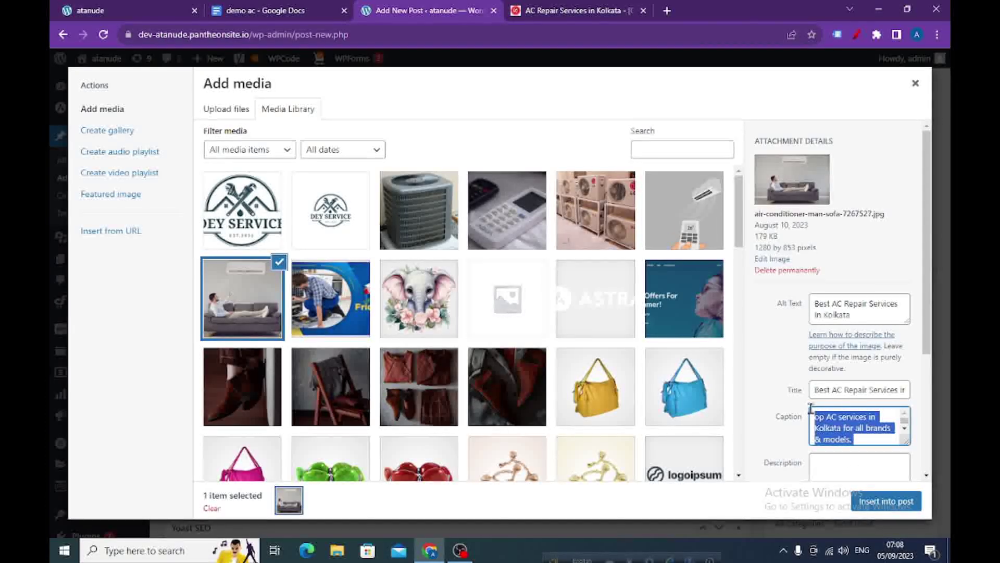
key(BackSpace)
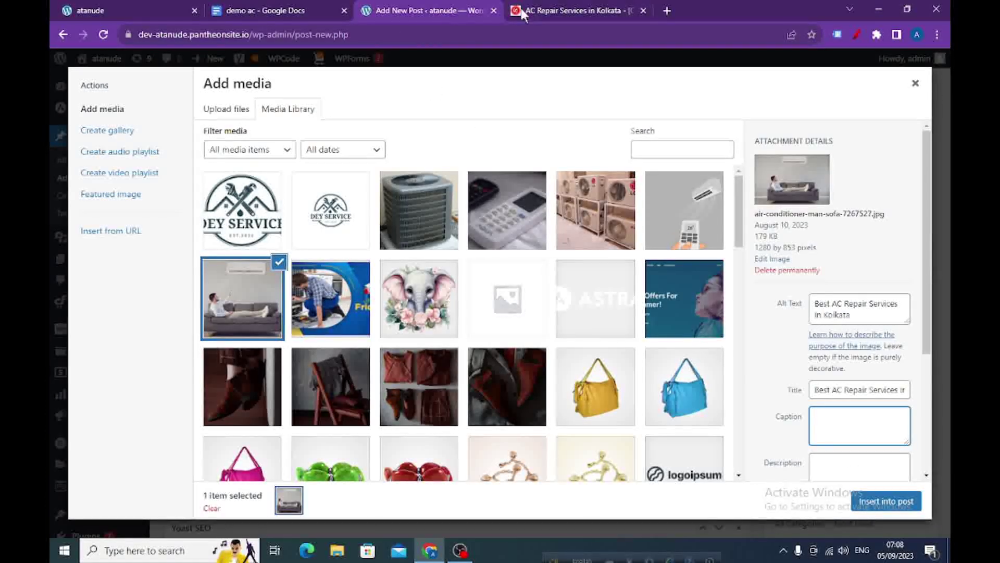
Copy the full text after "Meta Description :" from the "demo ac" Google Docs document into the image's caption in WordPress.
click(308, 9)
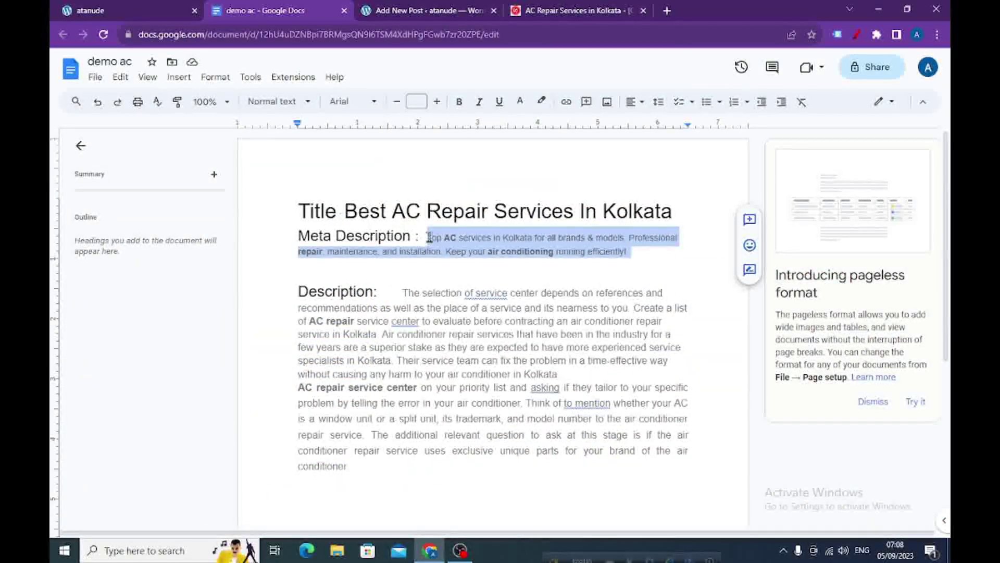
right_click(485, 245)
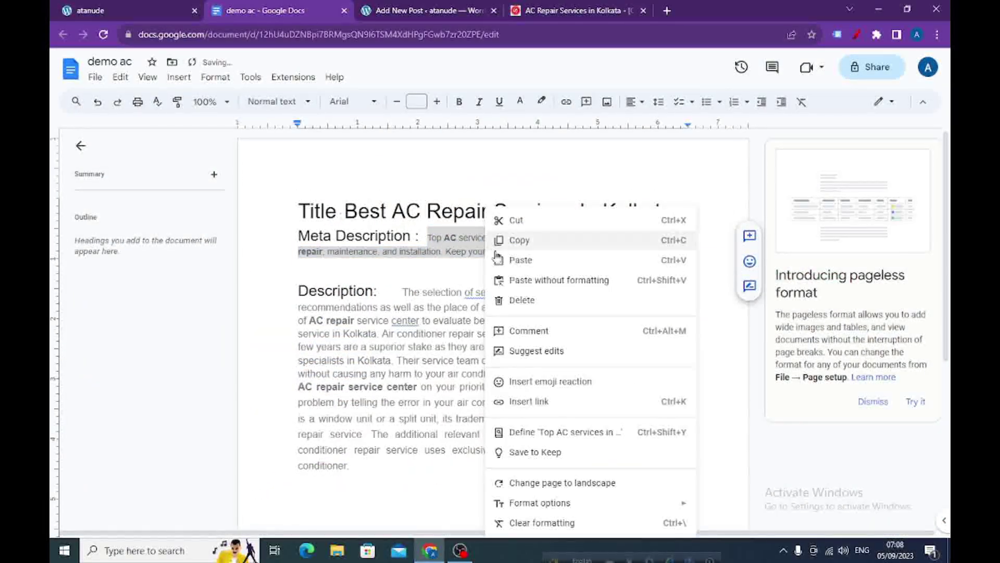
click(518, 245)
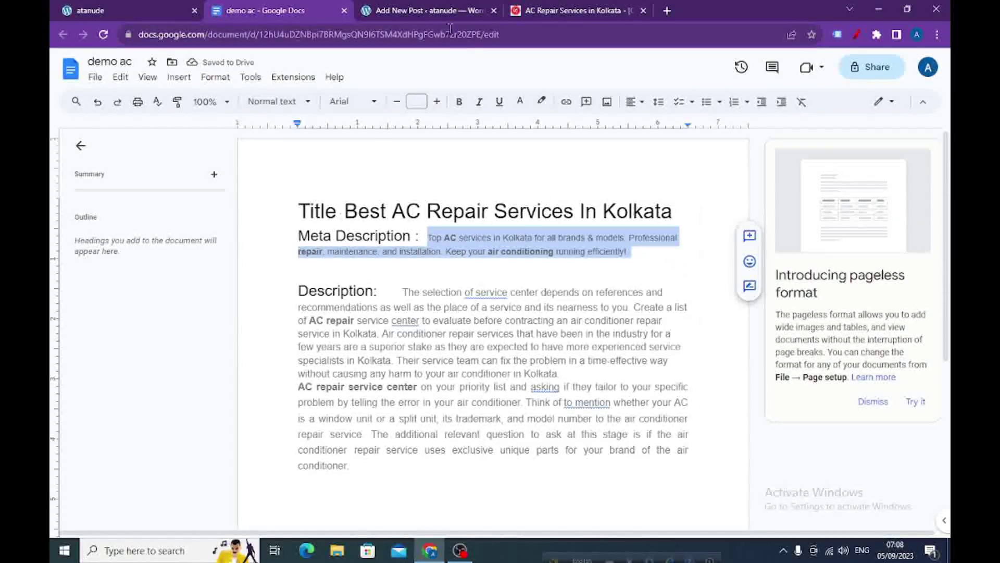
click(466, 10)
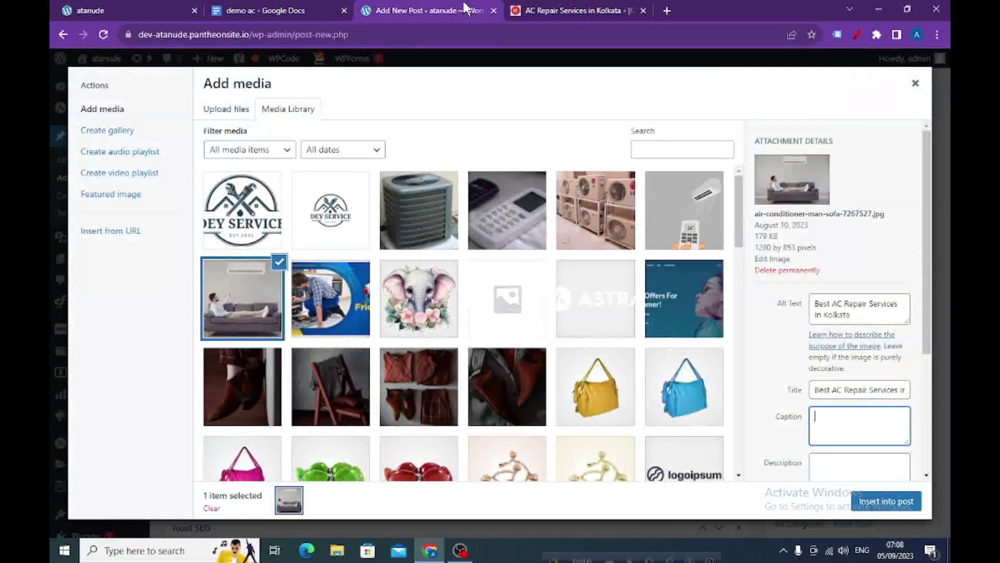
right_click(840, 424)
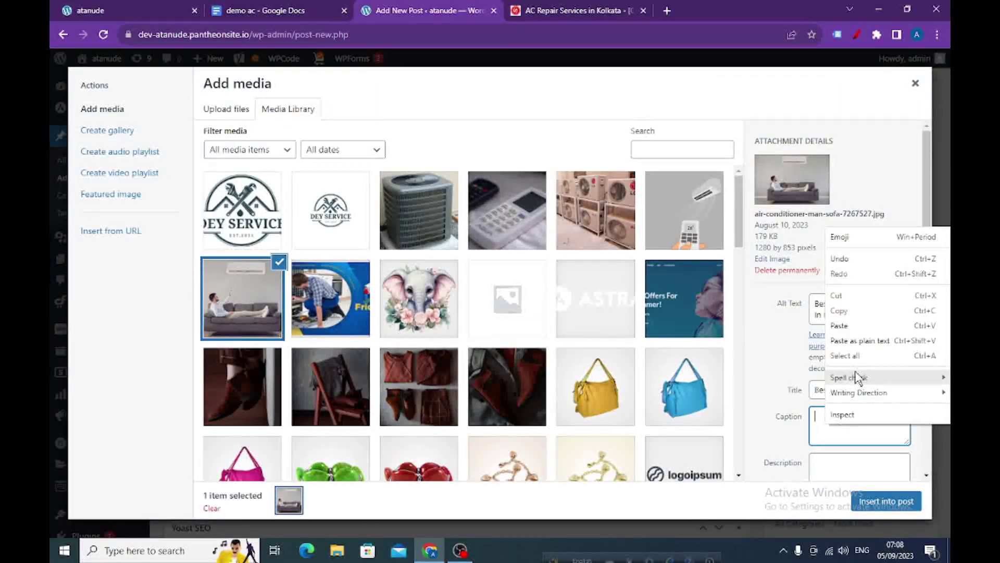
click(844, 326)
scroll(841, 417, up, 3)
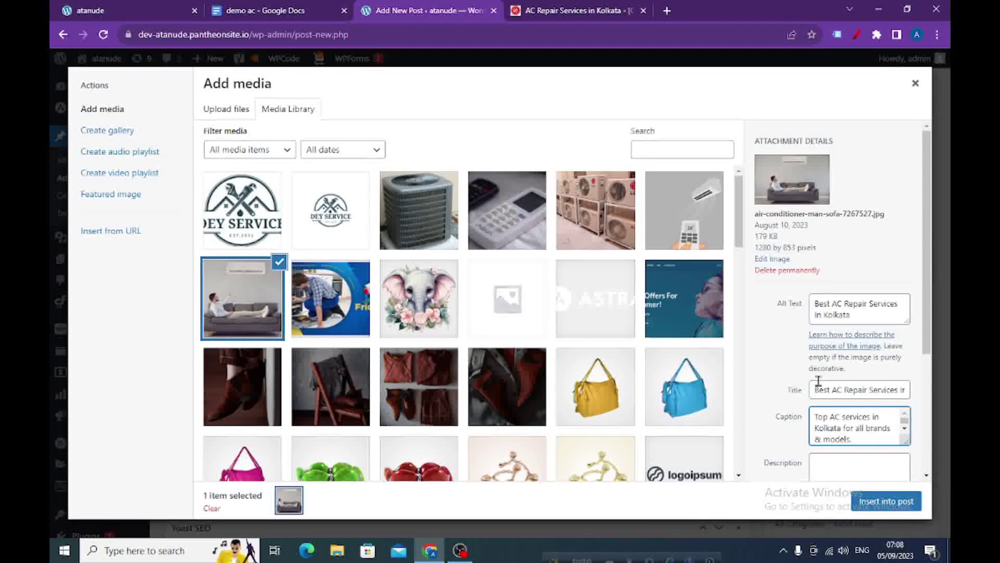
Paste the copied meta description text into the image's description and insert the image into the post.
click(823, 464)
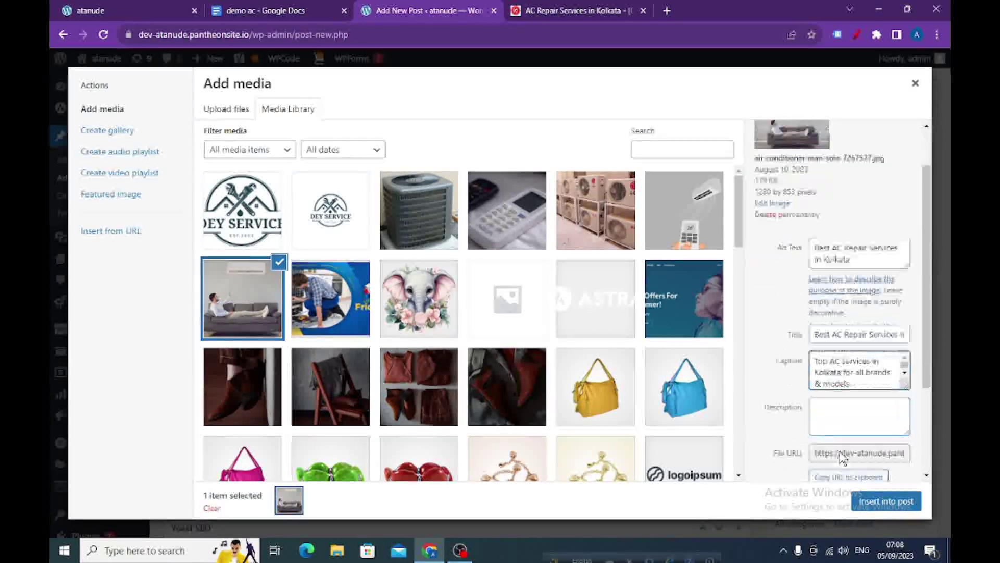
right_click(825, 413)
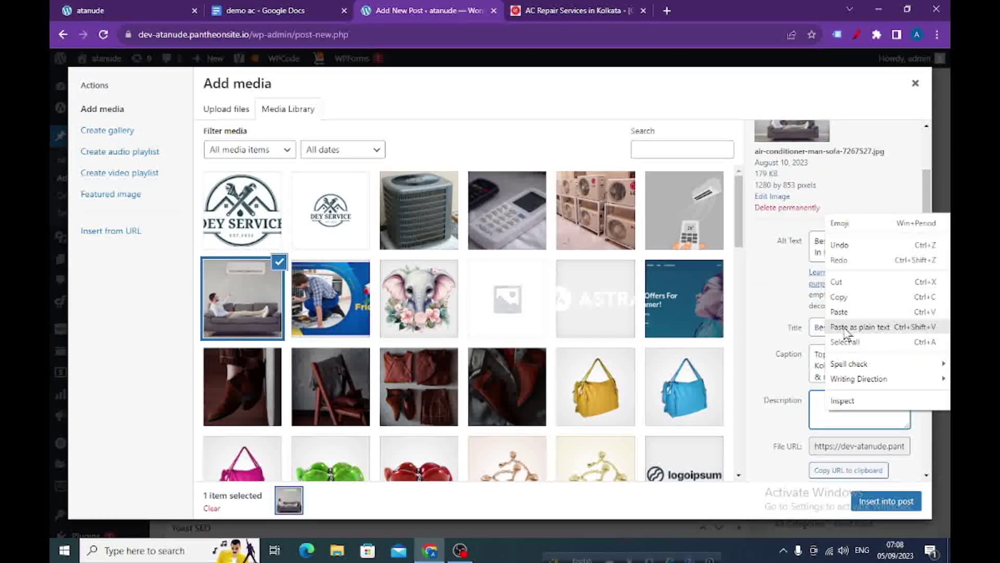
click(840, 312)
scroll(843, 432, up, 5)
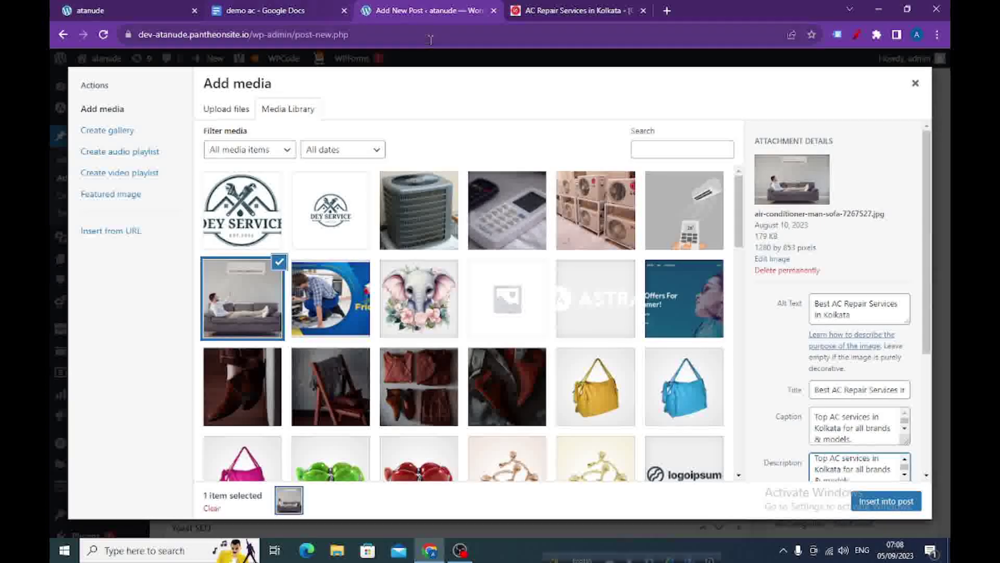
click(878, 502)
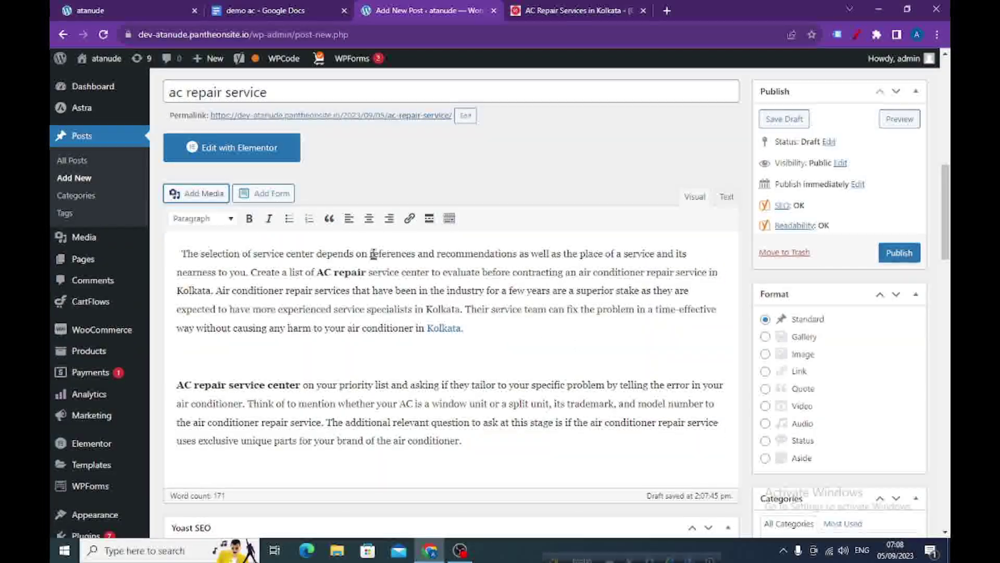
Review the post's Yoast SEO analysis for the remaining problems, improvements and good results, including the image and link checks.
scroll(371, 246, down, 10)
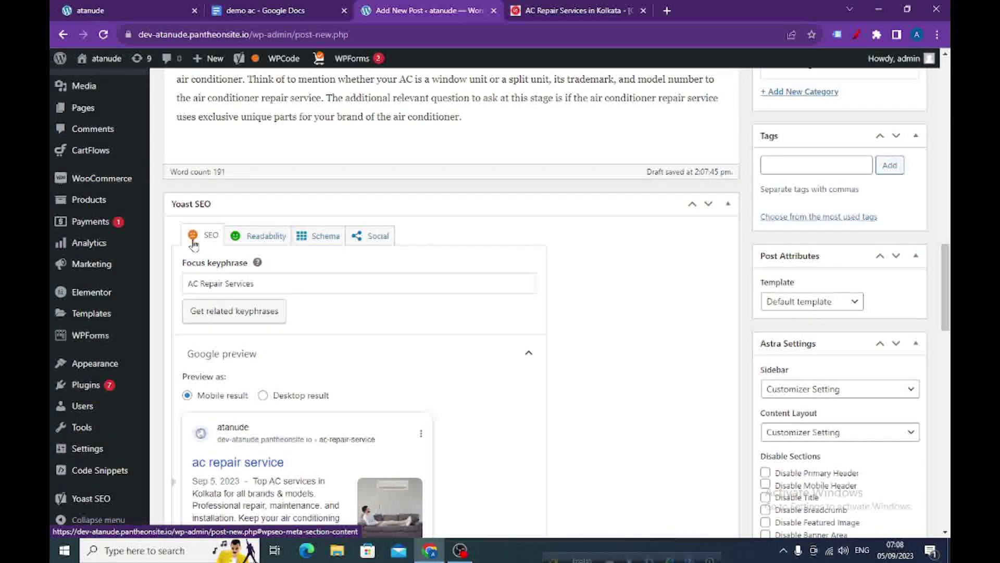
scroll(224, 245, down, 13)
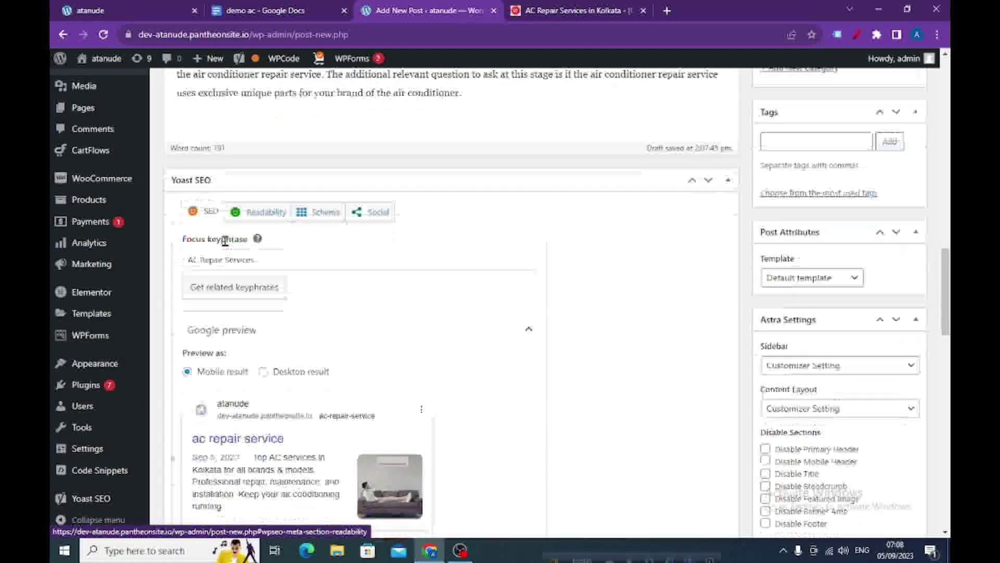
scroll(259, 239, down, 7)
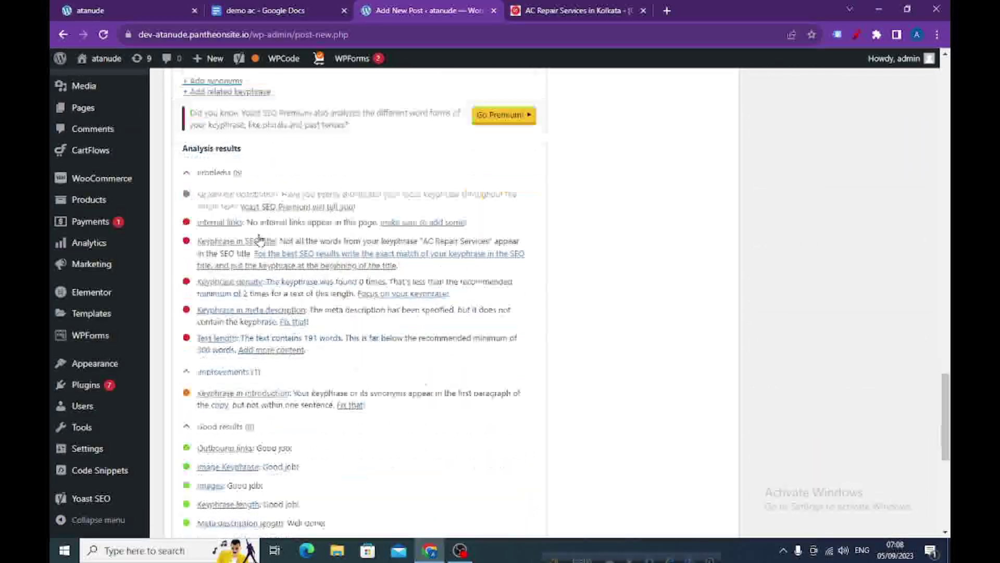
scroll(266, 252, up, 4)
scroll(271, 255, up, 3)
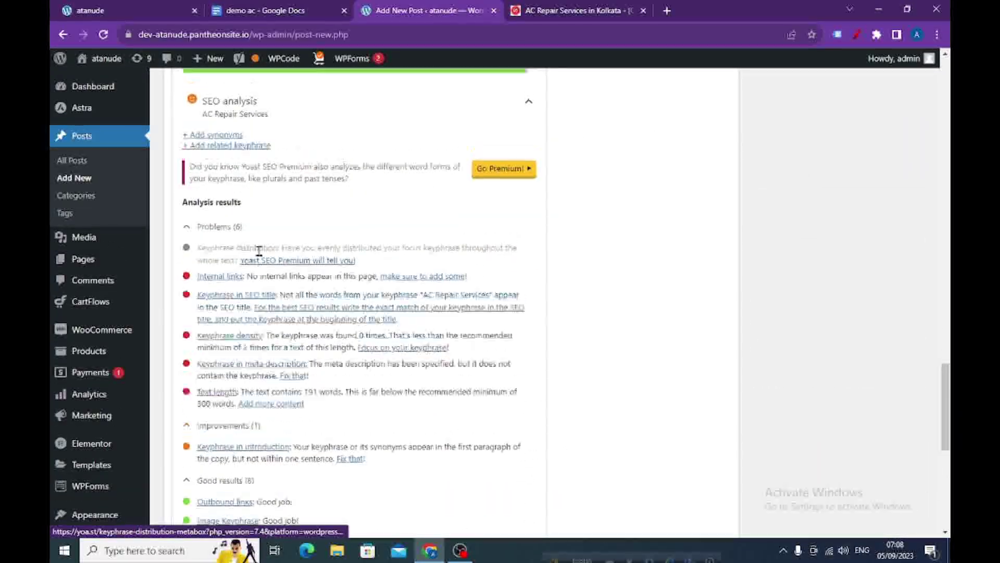
scroll(291, 255, down, 4)
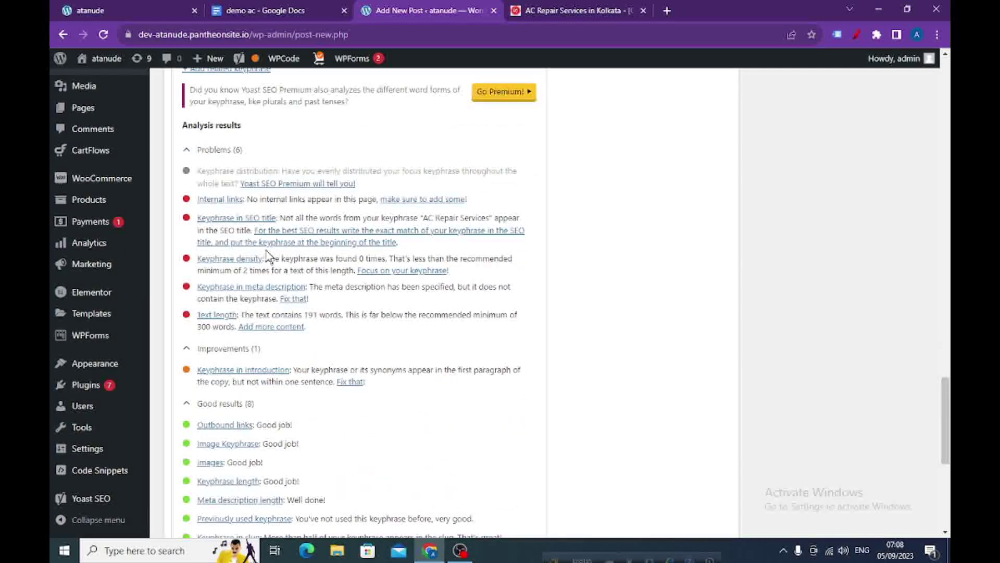
scroll(325, 381, down, 2)
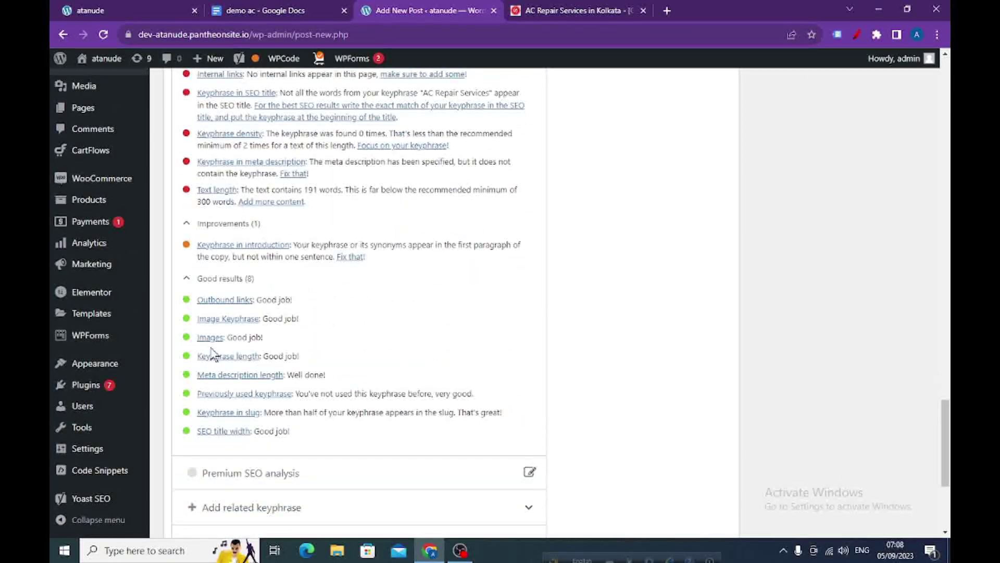
scroll(313, 317, up, 3)
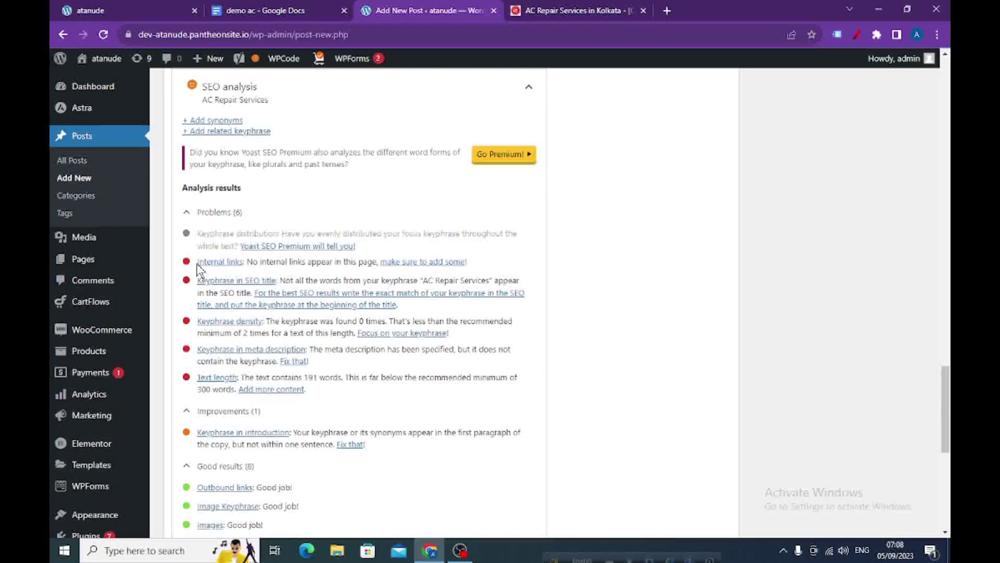
scroll(349, 247, up, 4)
scroll(349, 247, up, 12)
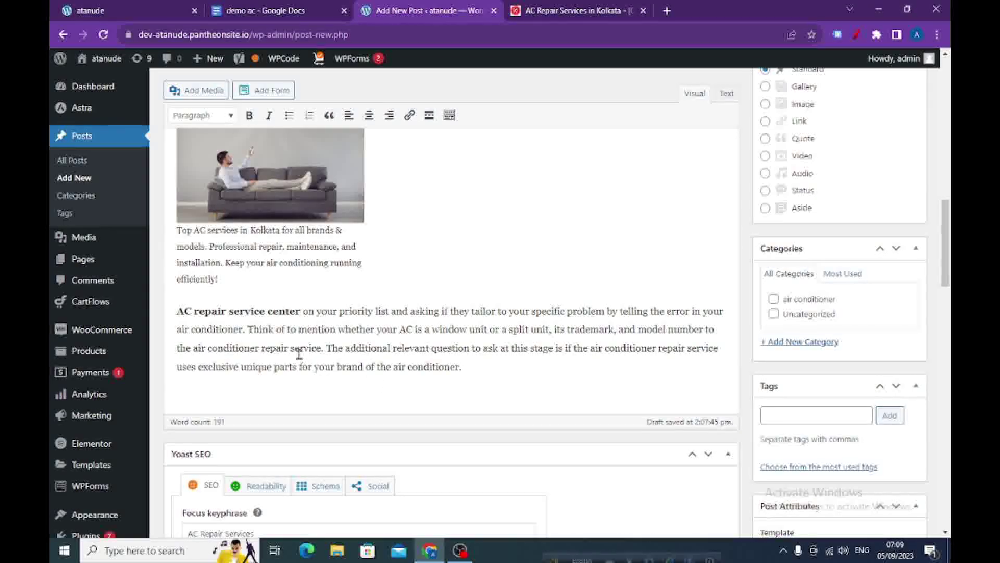
drag(176, 330, 243, 340)
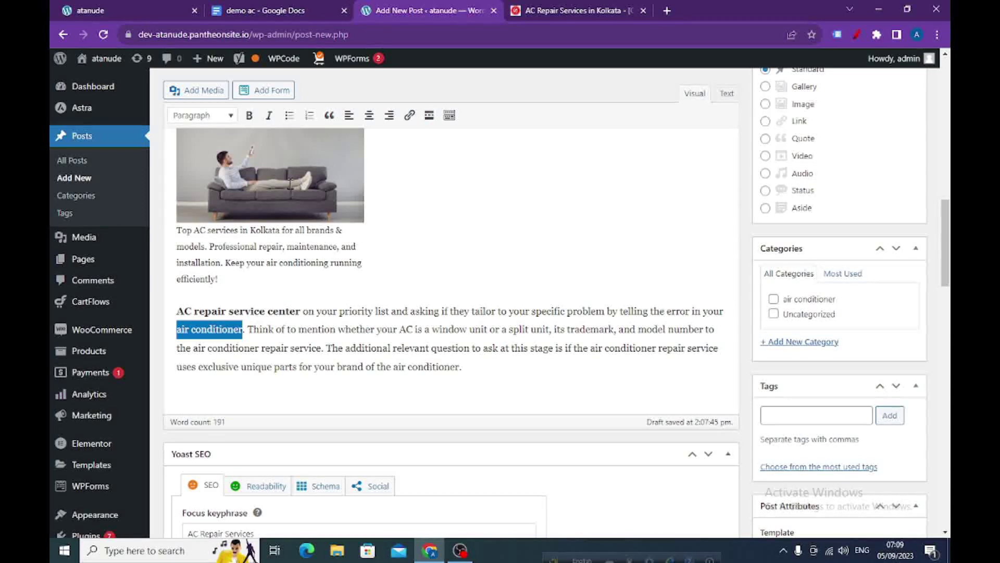
click(410, 115)
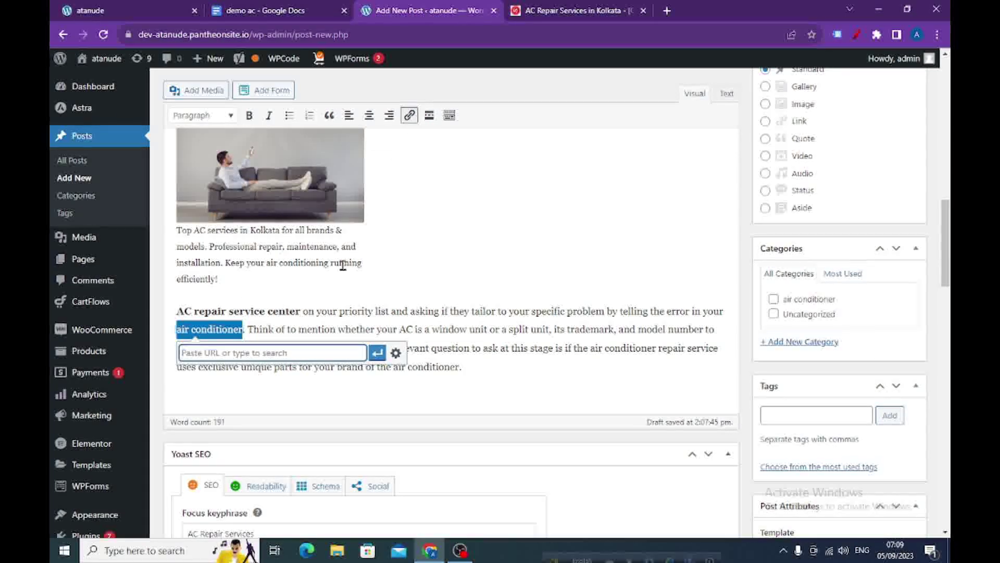
drag(284, 35, 110, 36)
right_click(173, 33)
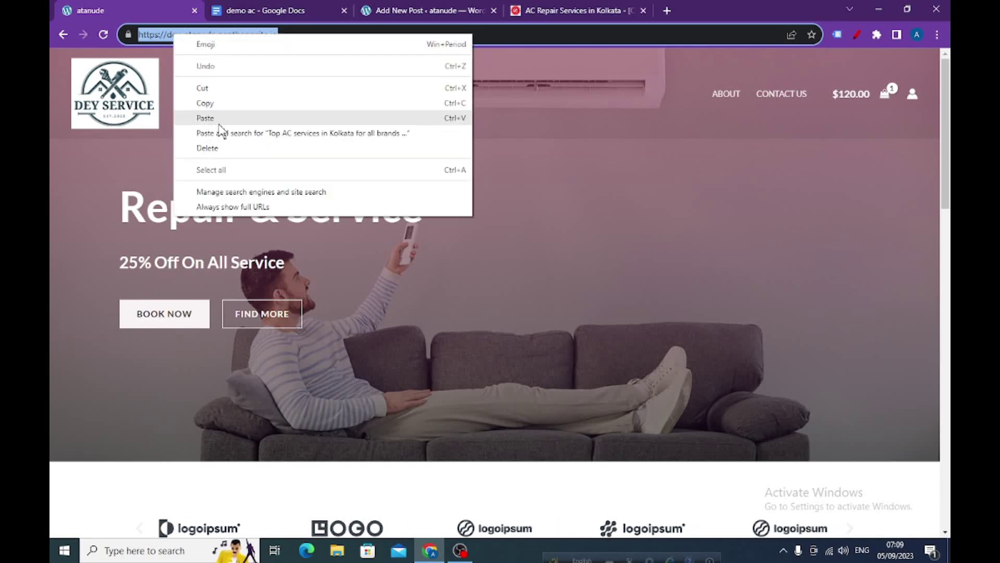
click(212, 104)
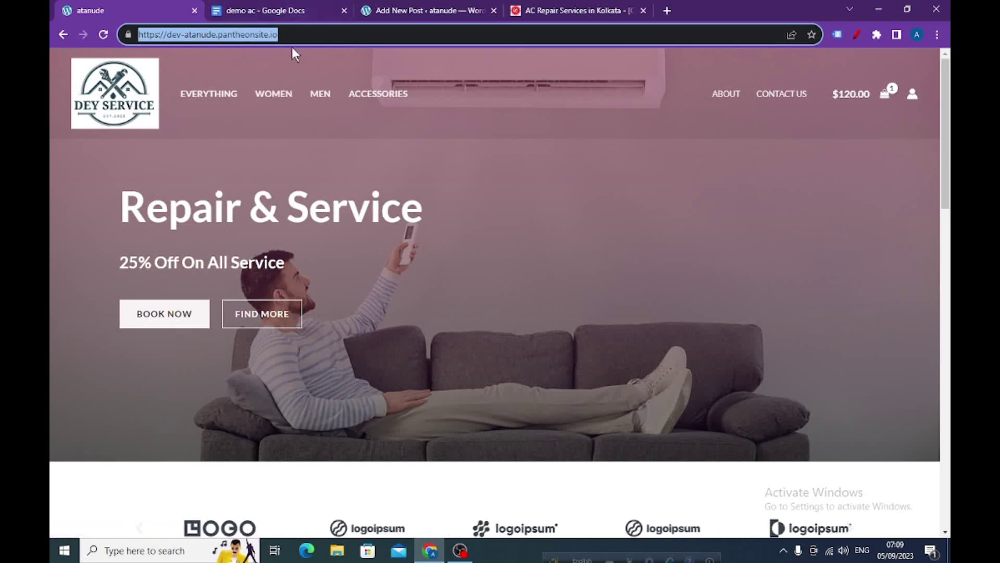
click(481, 8)
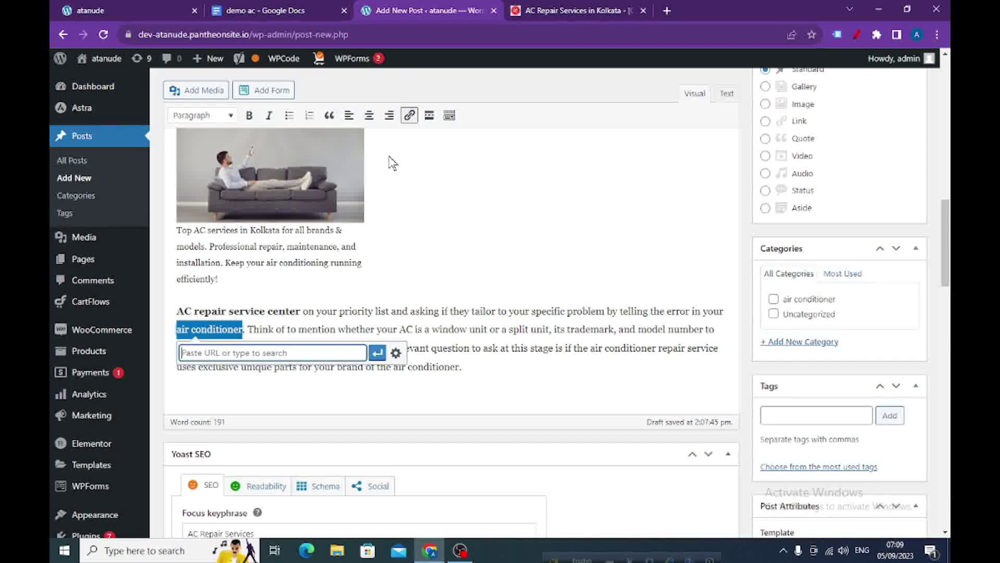
right_click(284, 352)
click(299, 250)
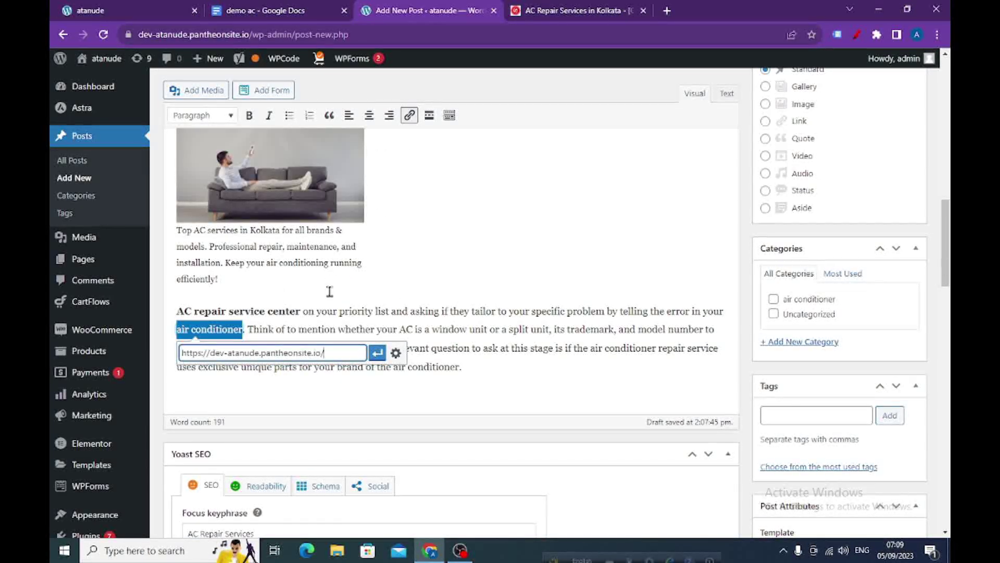
click(377, 353)
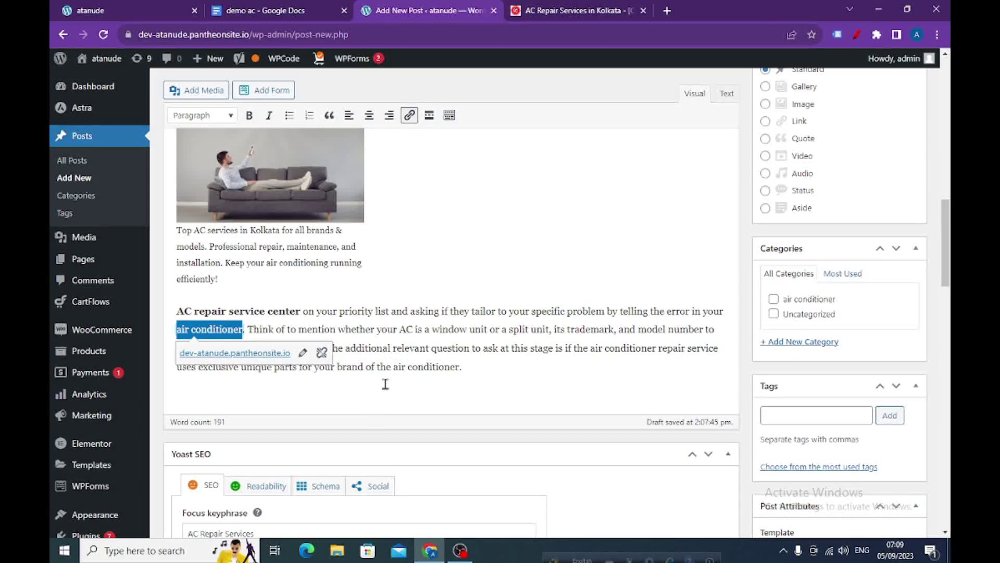
click(422, 391)
Review the Yoast SEO analysis for the internal links check, the remaining problems and the text length requirement.
scroll(427, 386, down, 10)
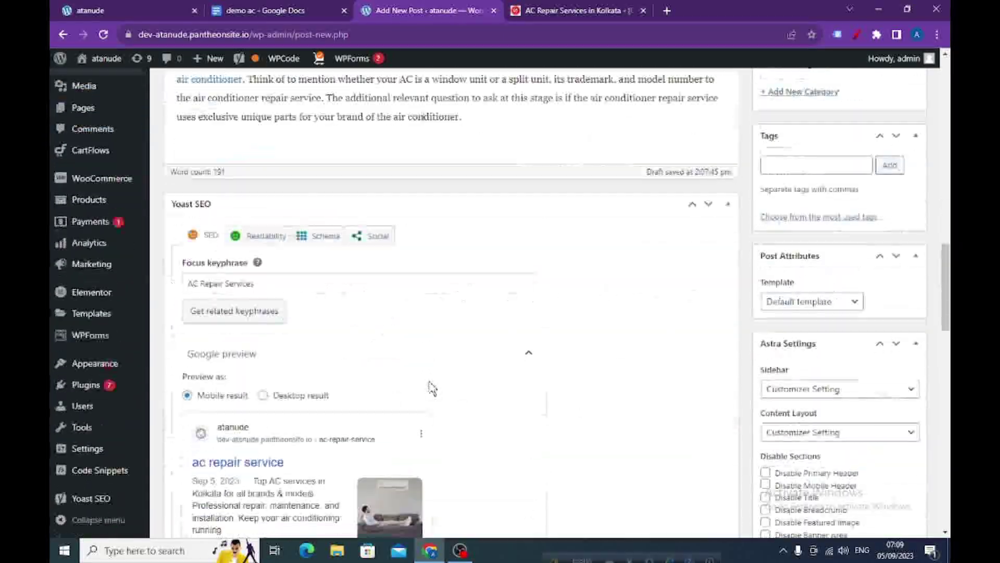
scroll(357, 373, down, 8)
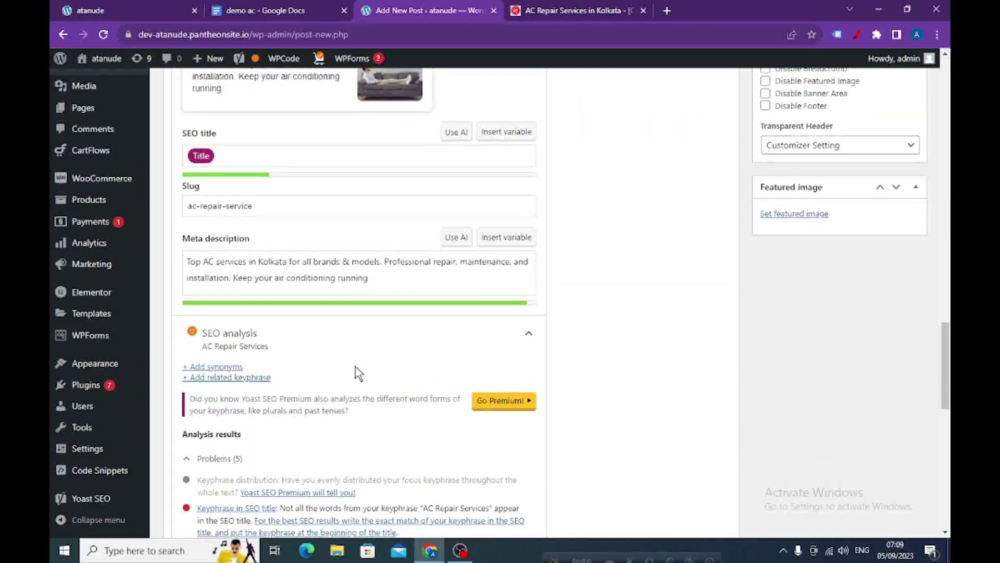
scroll(292, 399, down, 3)
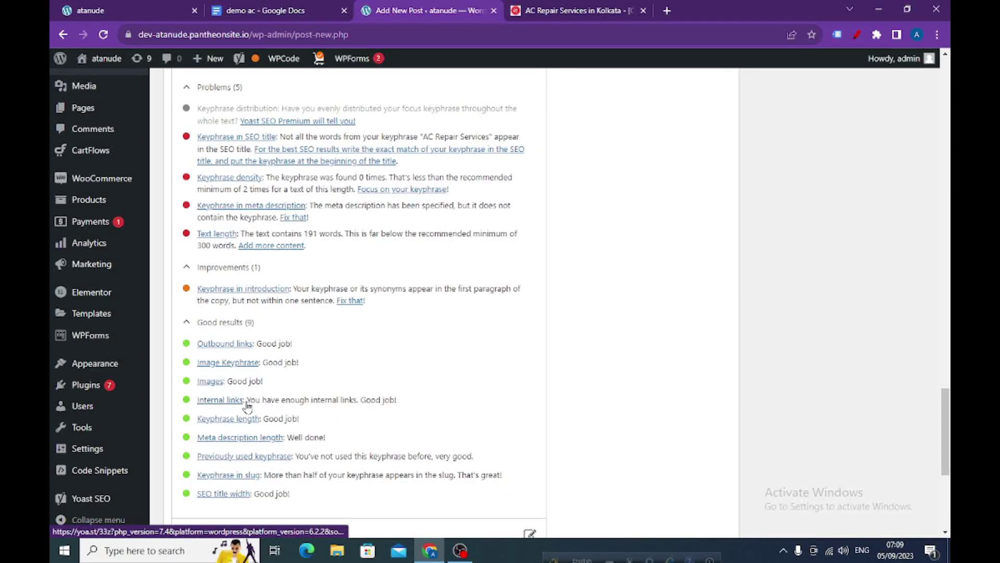
scroll(395, 388, up, 4)
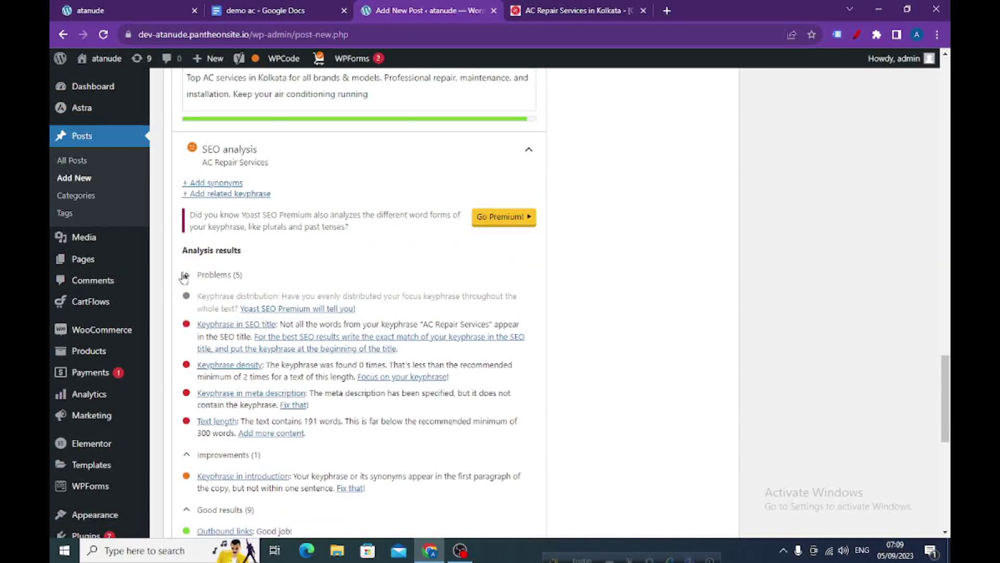
scroll(330, 353, down, 5)
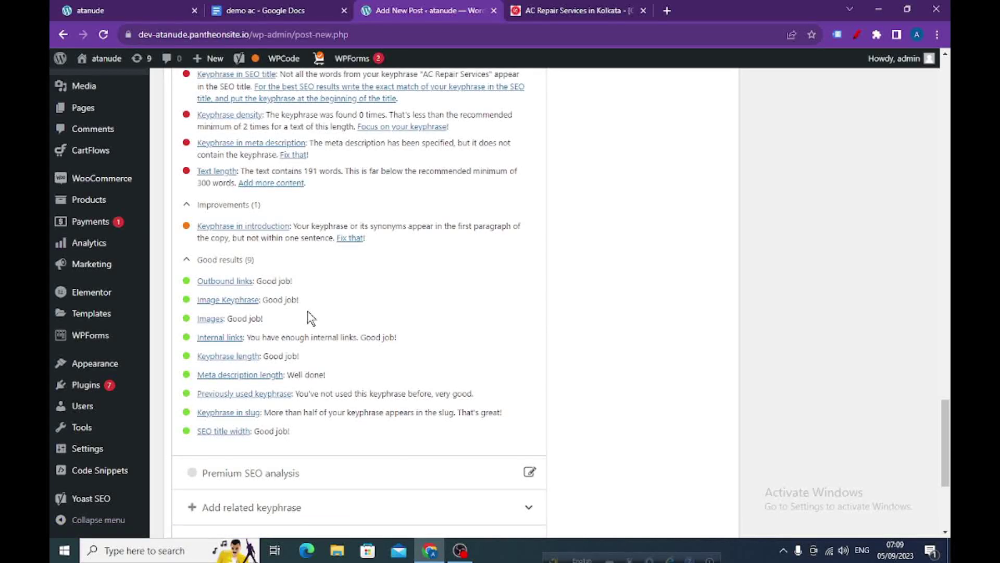
scroll(309, 316, up, 4)
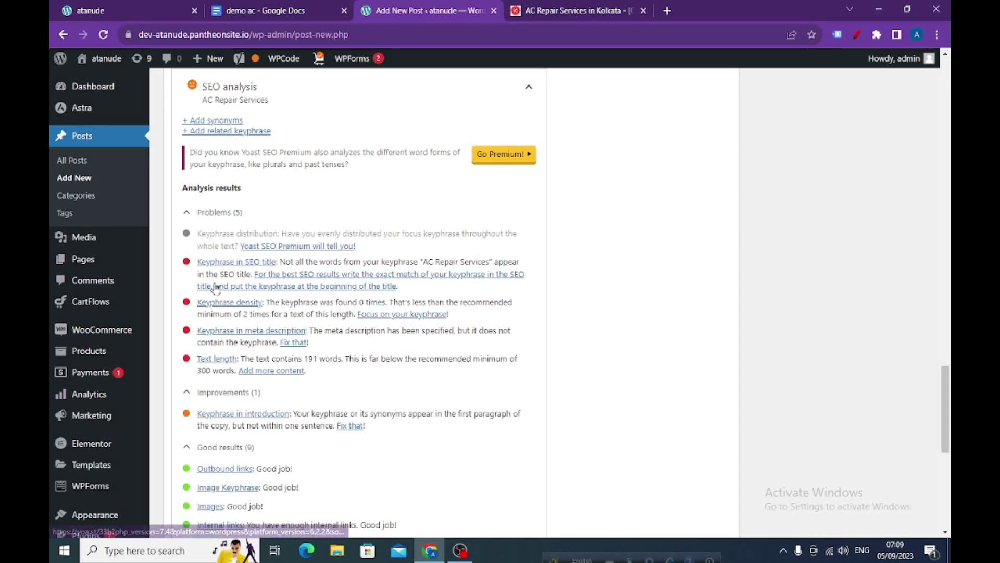
scroll(258, 295, down, 3)
scroll(262, 298, up, 2)
scroll(263, 298, up, 5)
scroll(271, 313, down, 5)
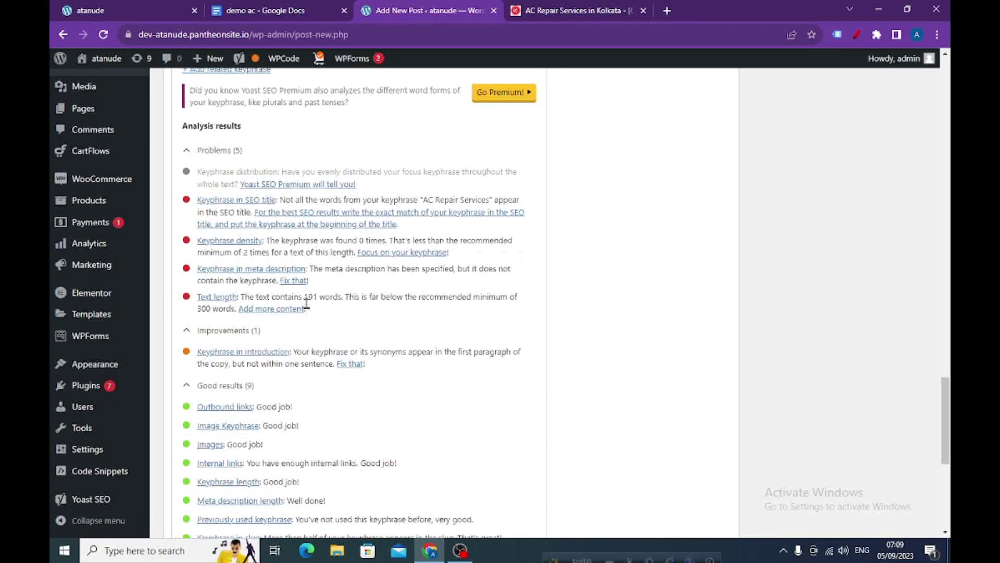
Copy the whole "AC repair service center" paragraph and paste it as a new paragraph directly below the original.
scroll(306, 299, up, 5)
scroll(306, 307, up, 12)
scroll(173, 251, down, 2)
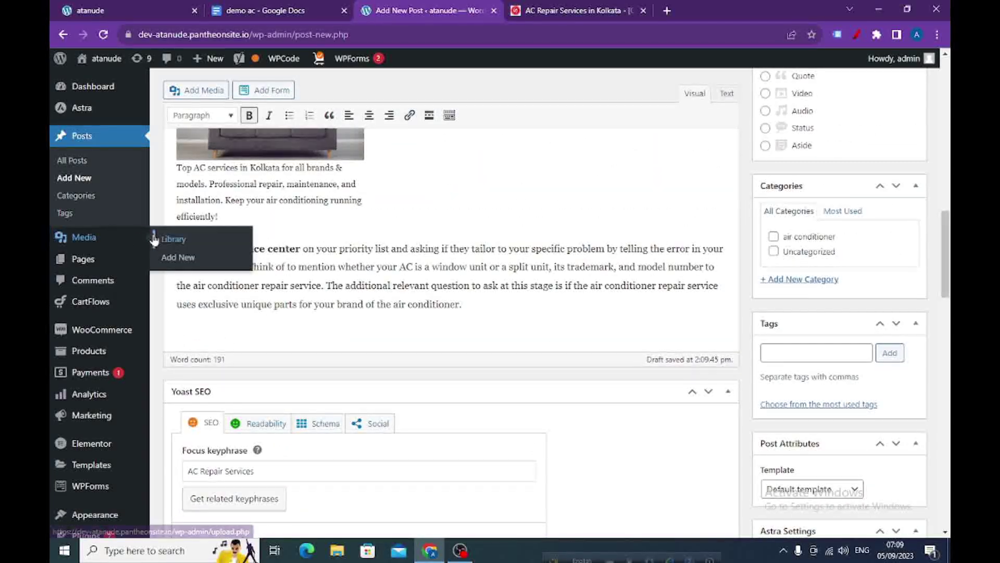
click(352, 248)
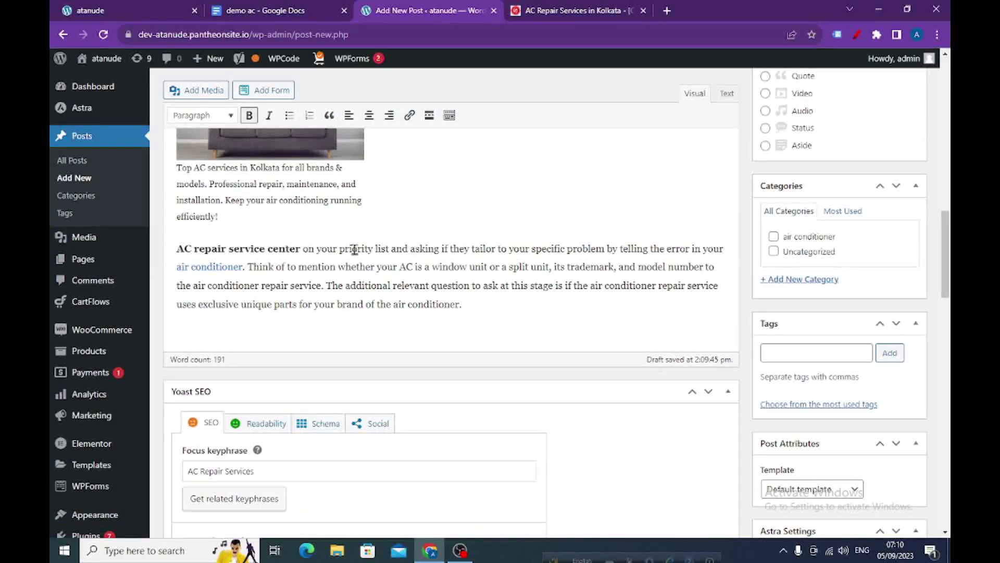
drag(415, 313, 137, 244)
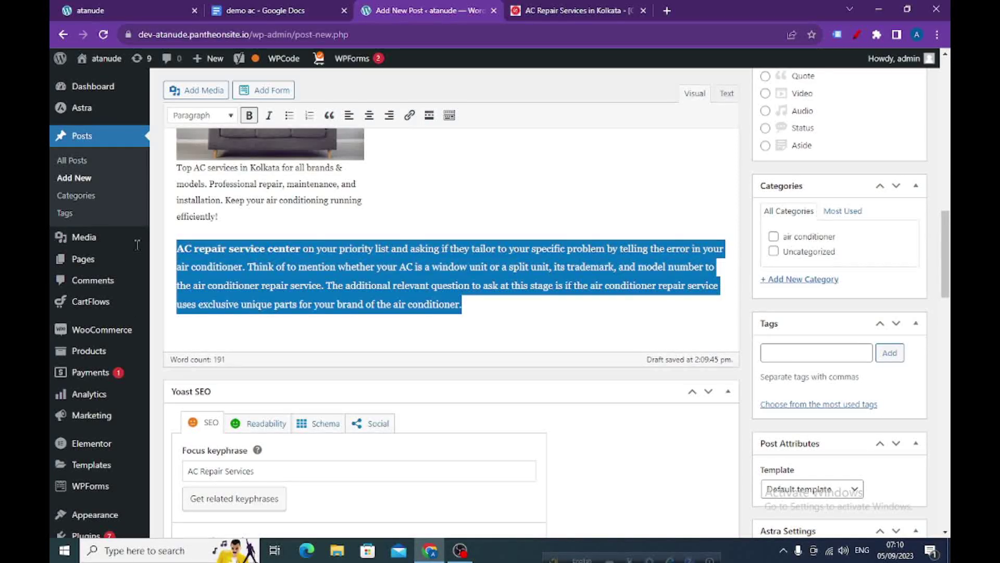
right_click(262, 266)
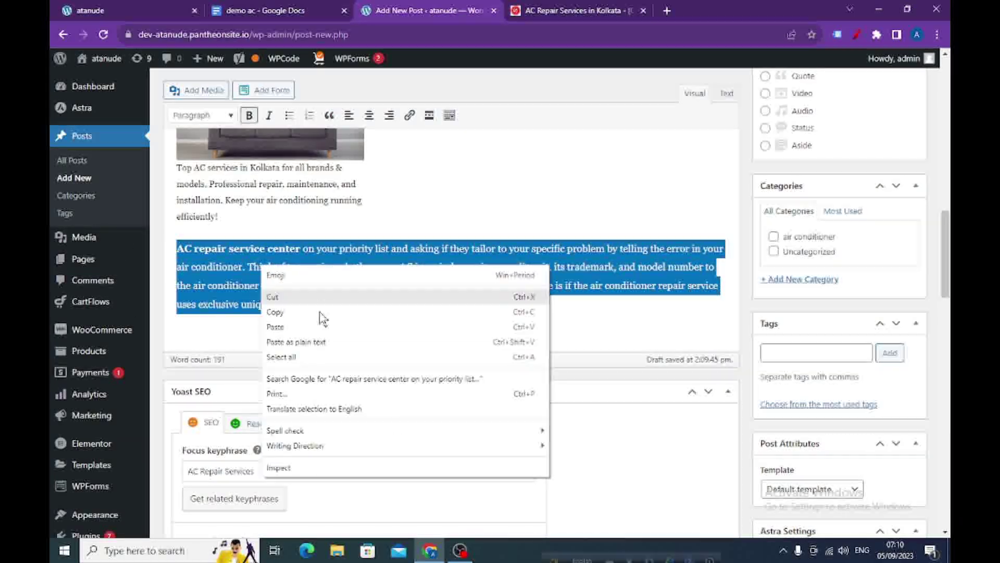
click(284, 311)
click(488, 313)
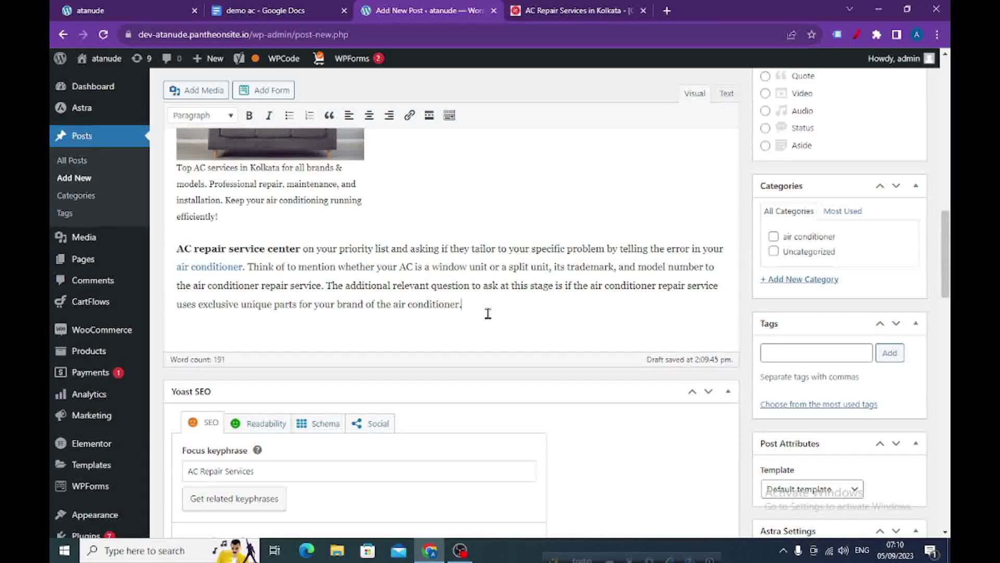
key(Return)
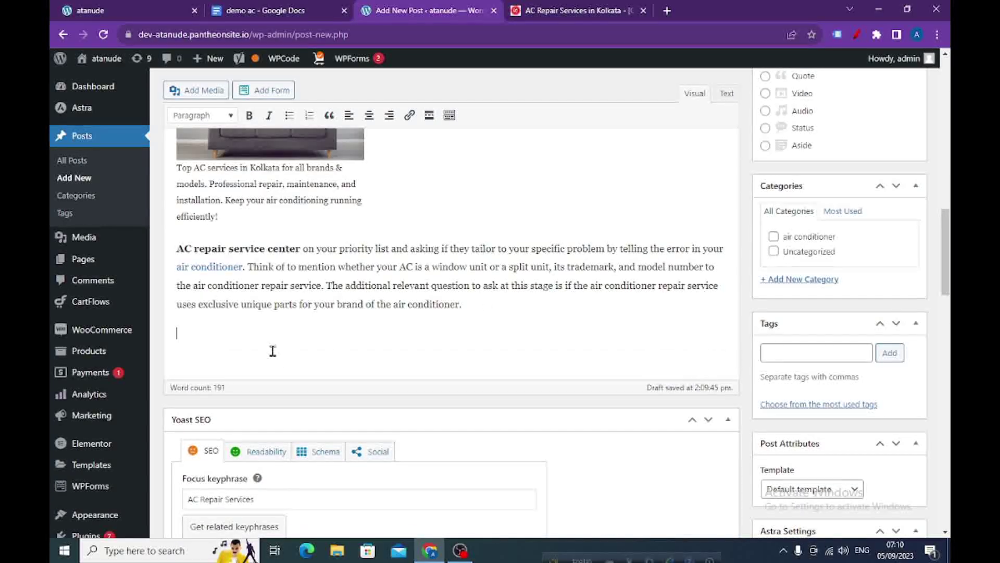
right_click(221, 345)
click(290, 263)
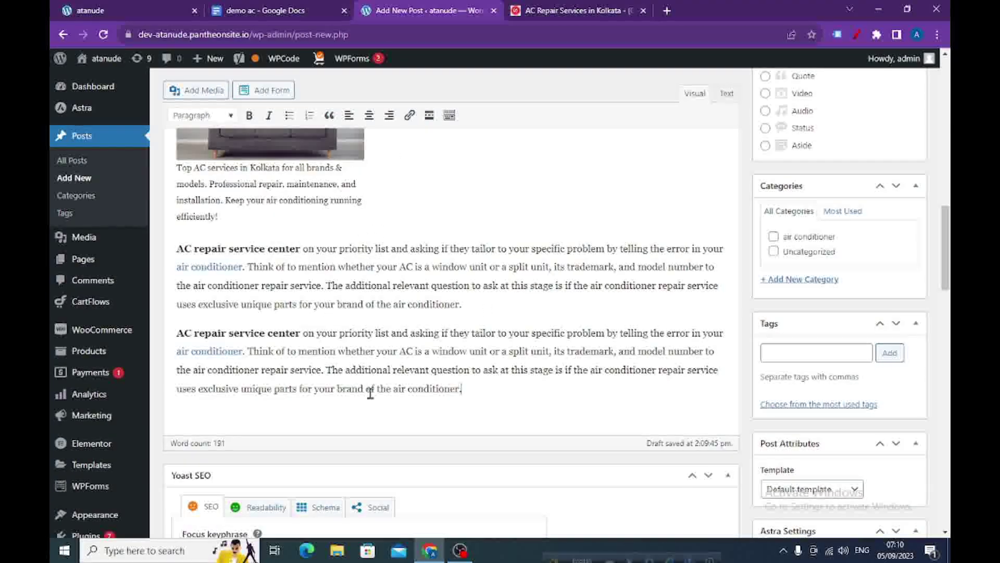
Paste the copied "AC repair service center" paragraph once more on a new line at the end of the post.
scroll(390, 381, down, 1)
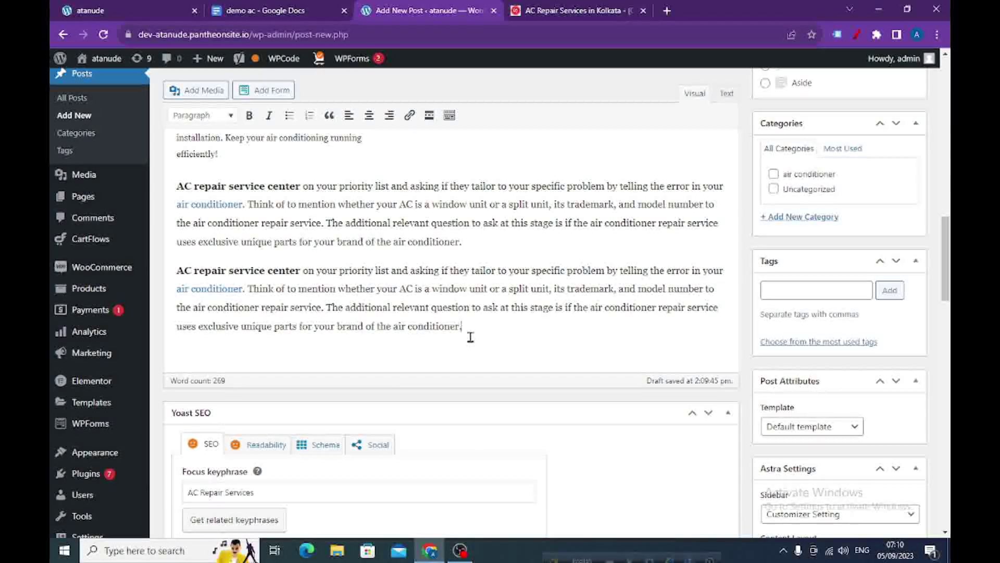
key(Return)
right_click(370, 357)
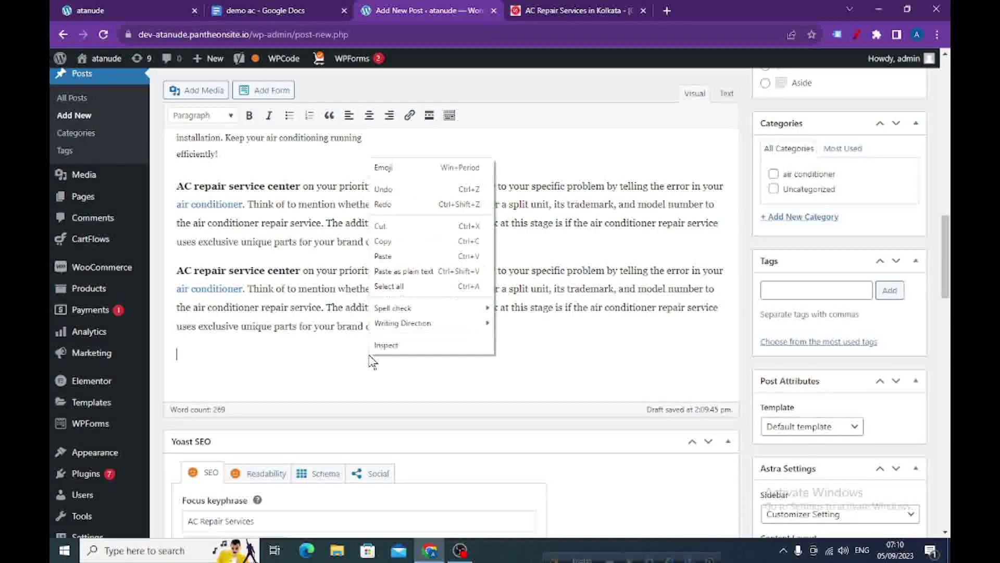
click(386, 256)
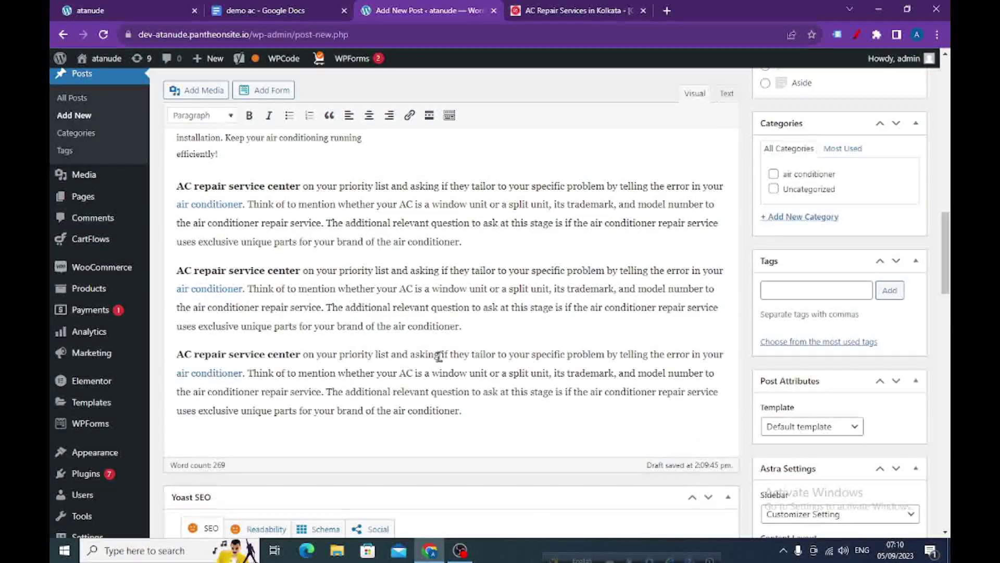
Review the updated Yoast SEO analysis, including text length and keyphrase problems, and check the post content against the focus keyphrase.
scroll(443, 356, down, 3)
scroll(442, 356, down, 9)
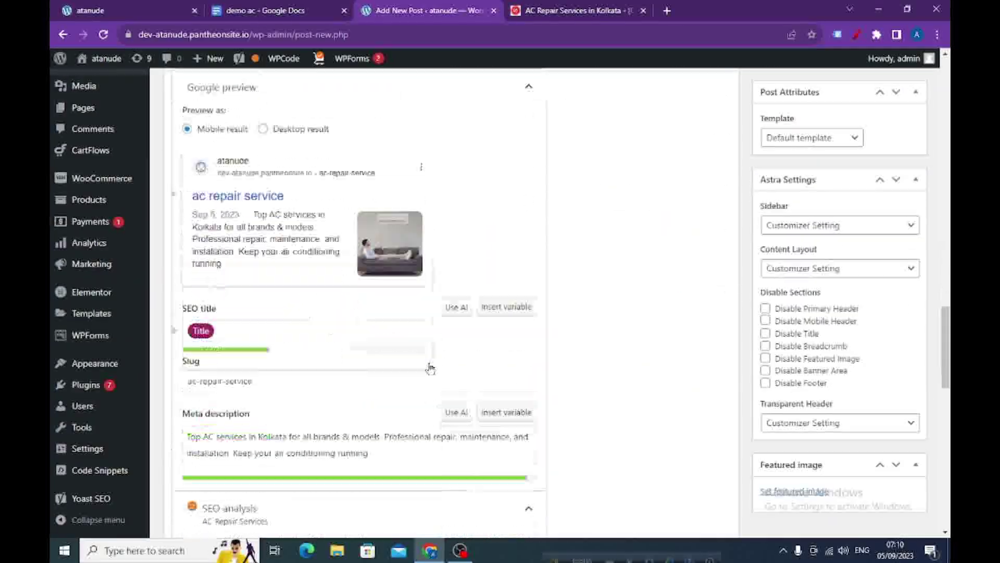
scroll(424, 373, down, 7)
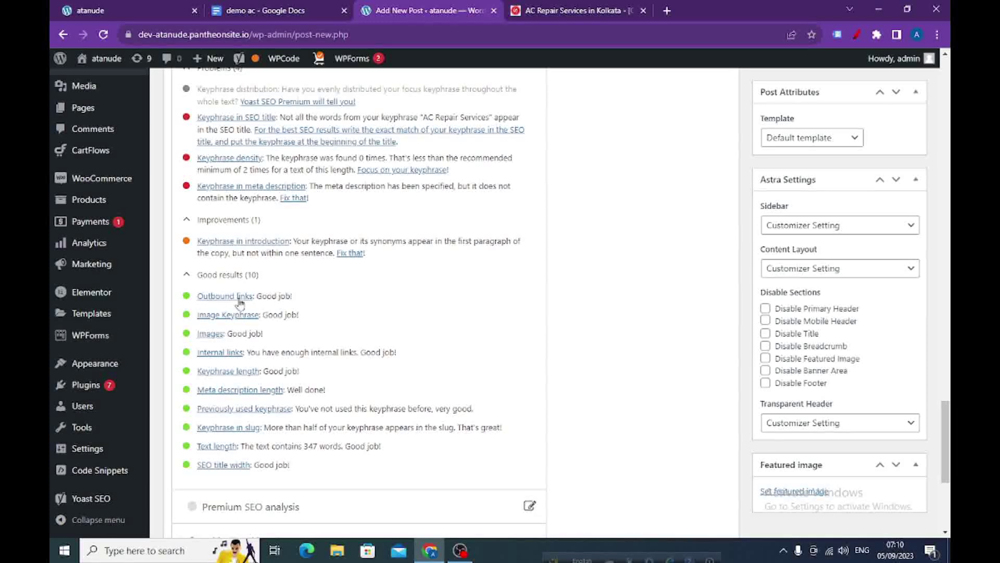
scroll(234, 310, up, 3)
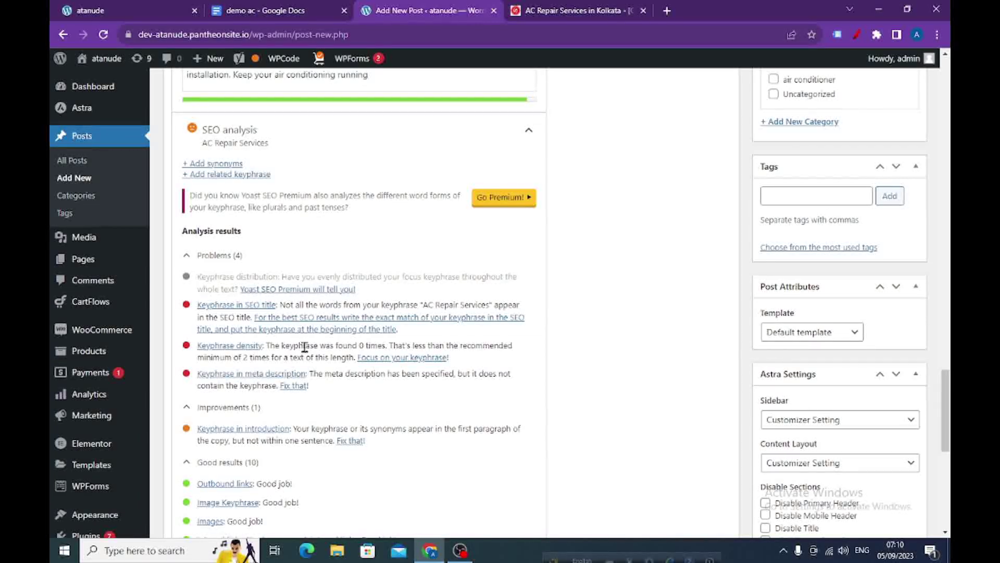
scroll(311, 354, down, 3)
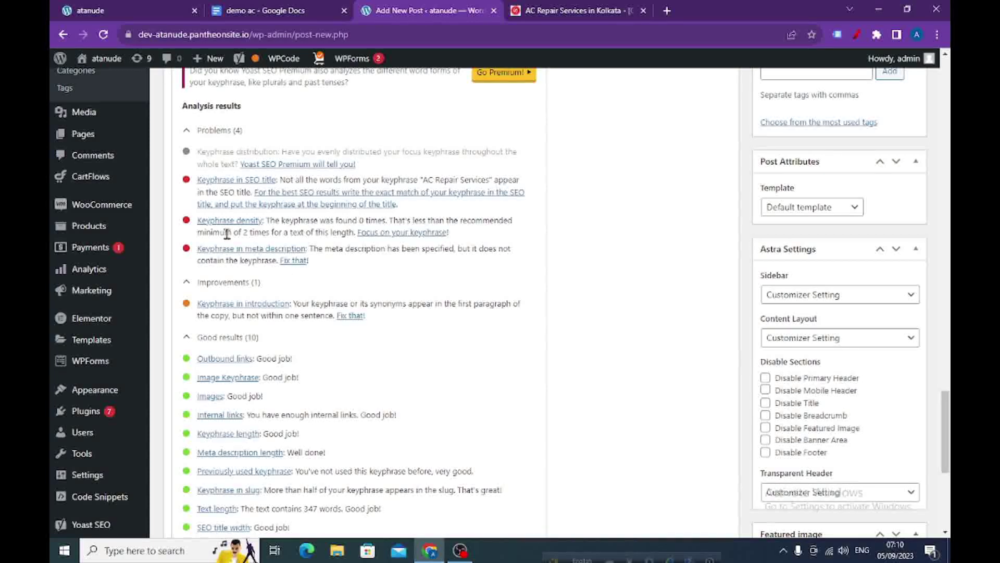
scroll(288, 280, up, 1)
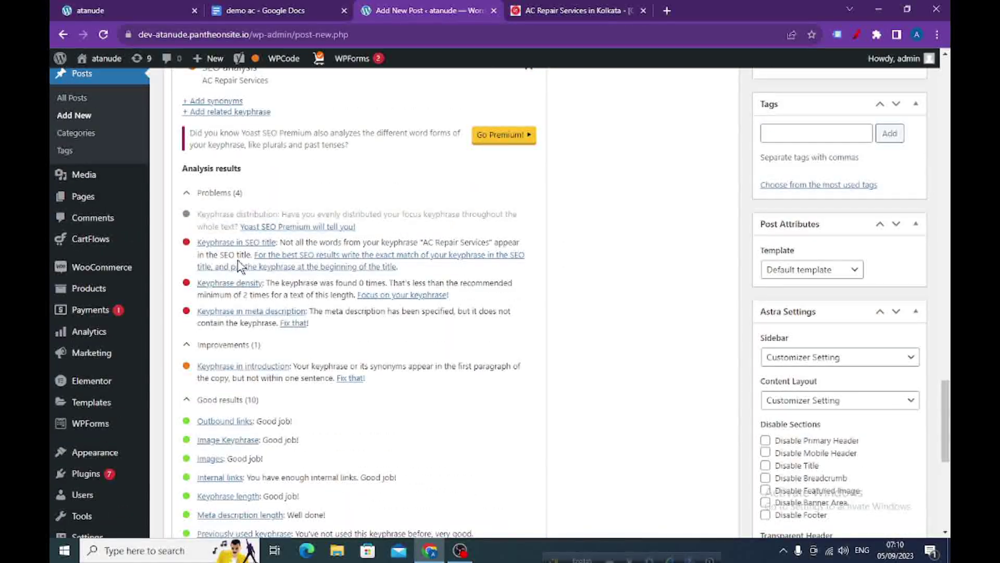
scroll(308, 281, up, 9)
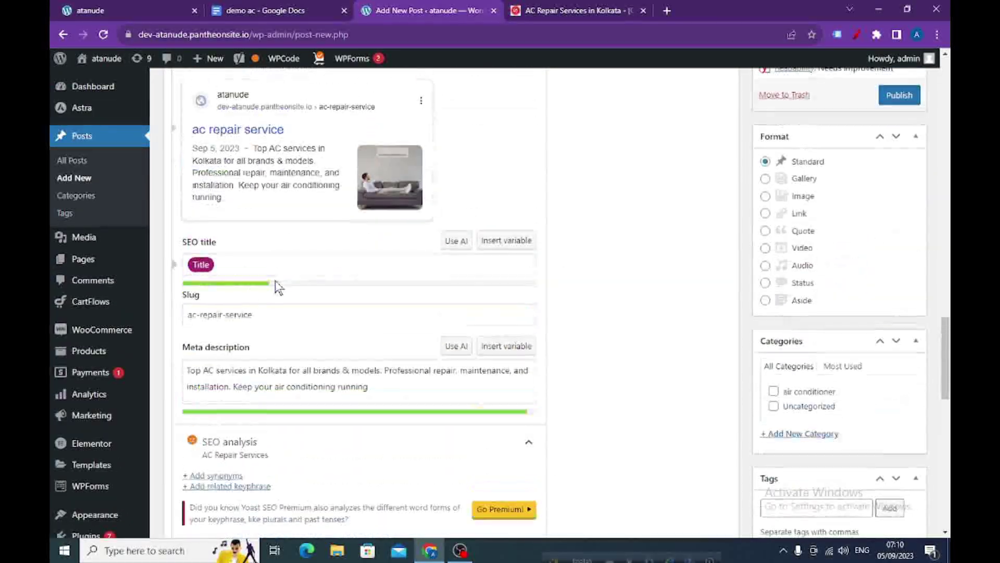
scroll(251, 263, up, 5)
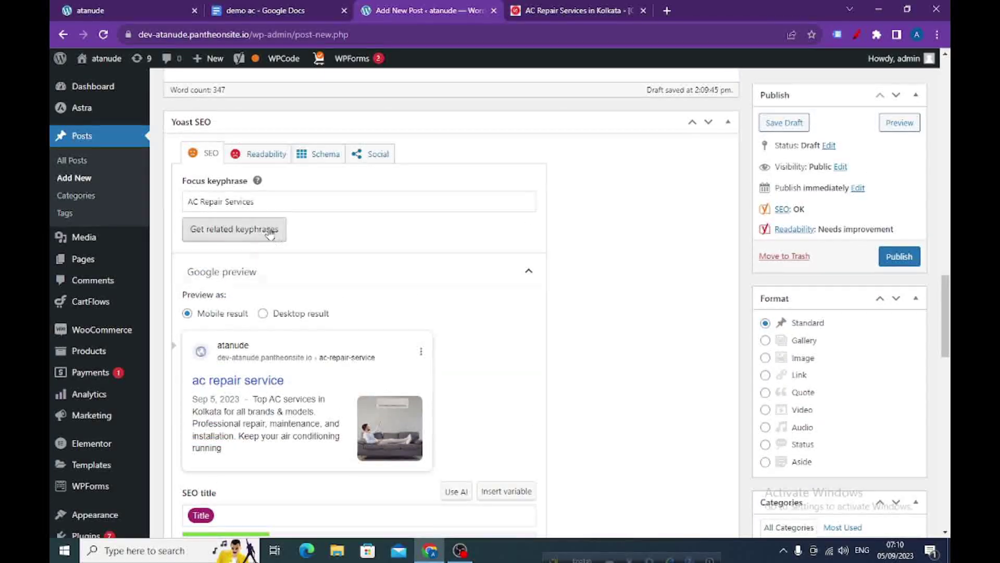
scroll(250, 254, up, 8)
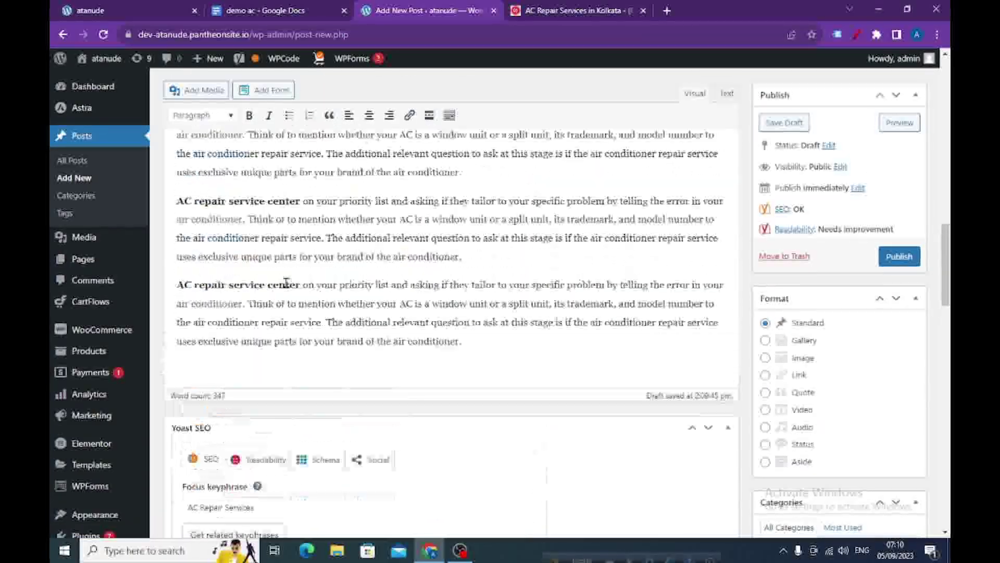
scroll(276, 296, up, 6)
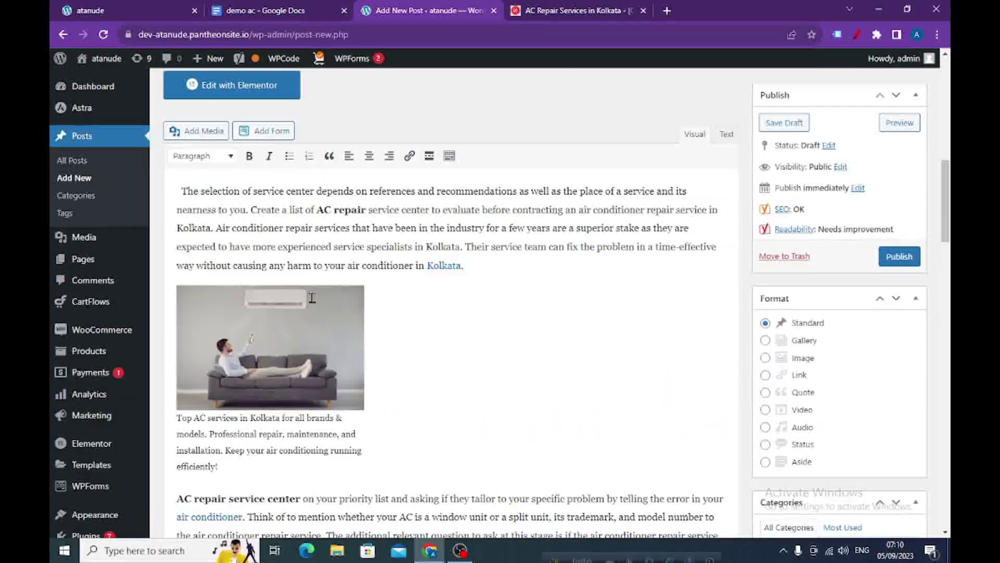
scroll(315, 293, down, 10)
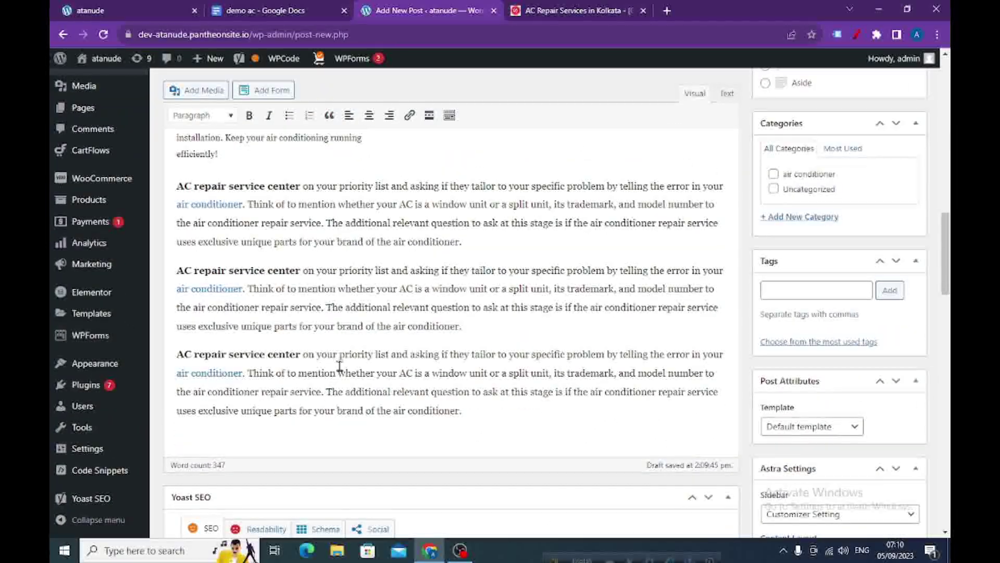
scroll(339, 360, down, 7)
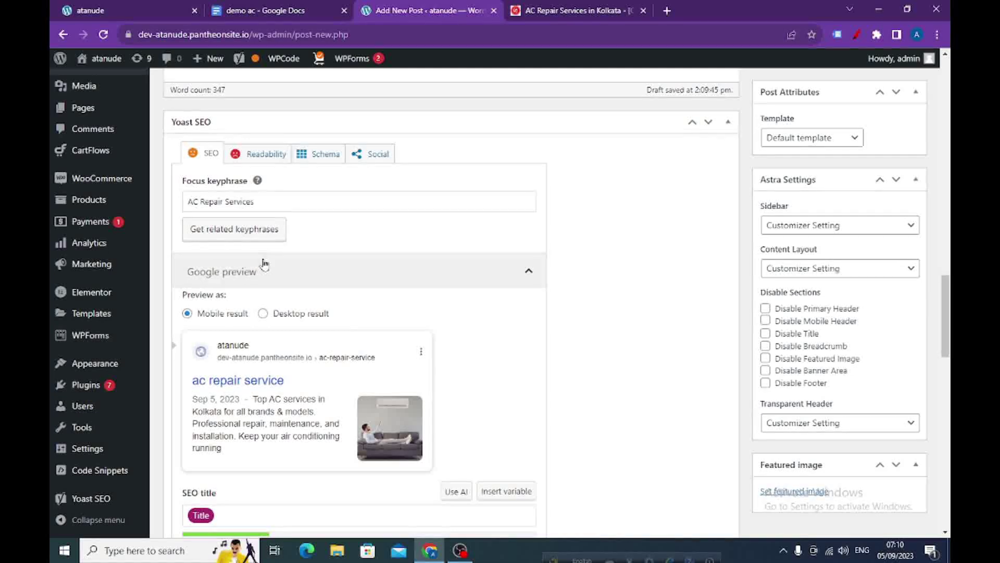
Copy the focus keyphrase "AC Repair Services" and paste it on a new line between the last two "AC repair service center" paragraphs.
scroll(261, 261, down, 1)
drag(216, 141, 189, 140)
right_click(199, 139)
click(214, 185)
scroll(448, 229, up, 5)
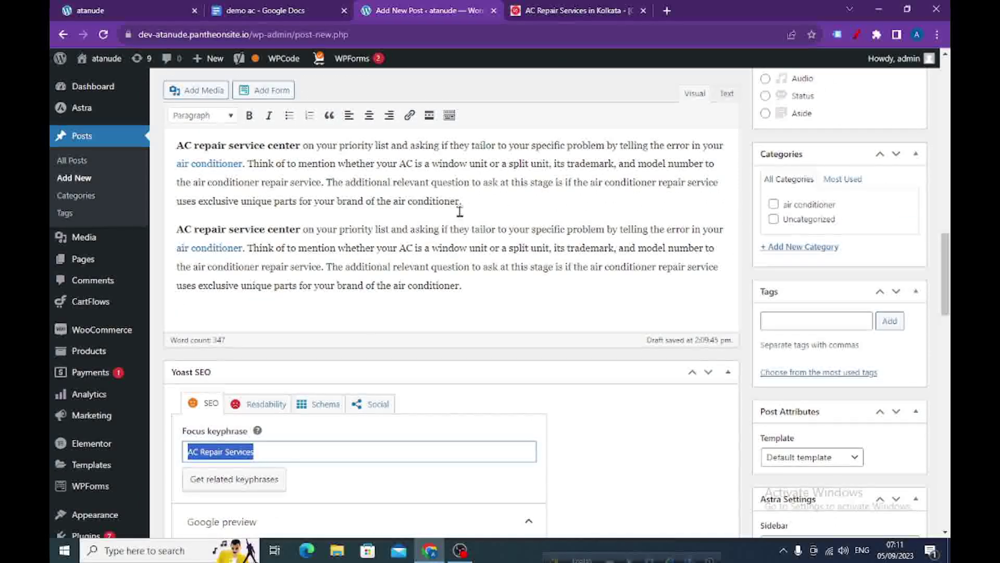
click(460, 211)
key(Return)
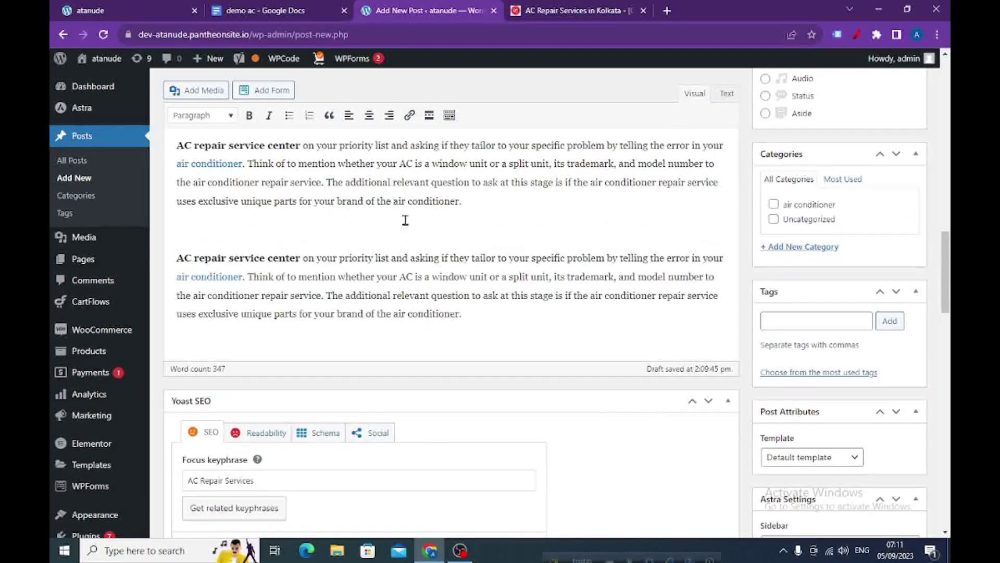
right_click(230, 279)
click(258, 319)
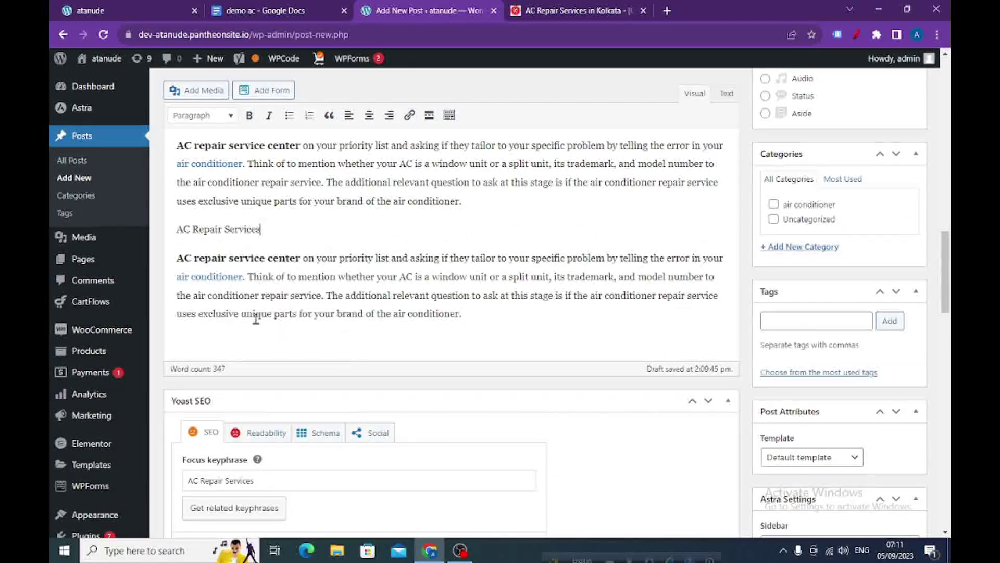
Paste the copied keyphrase "AC Repair Services" on a new line after the first "AC repair service center" paragraph below the image.
scroll(294, 259, up, 3)
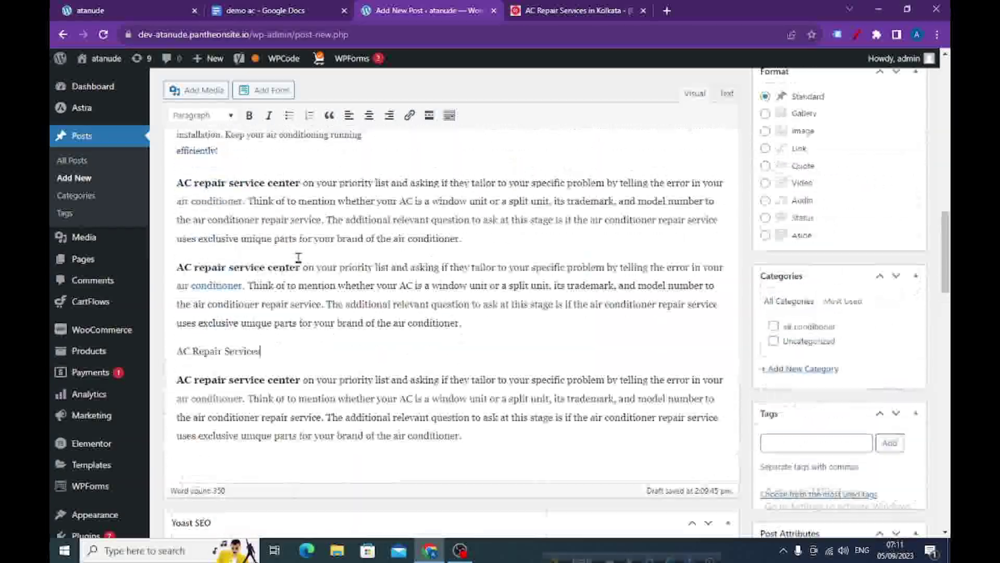
scroll(339, 272, up, 2)
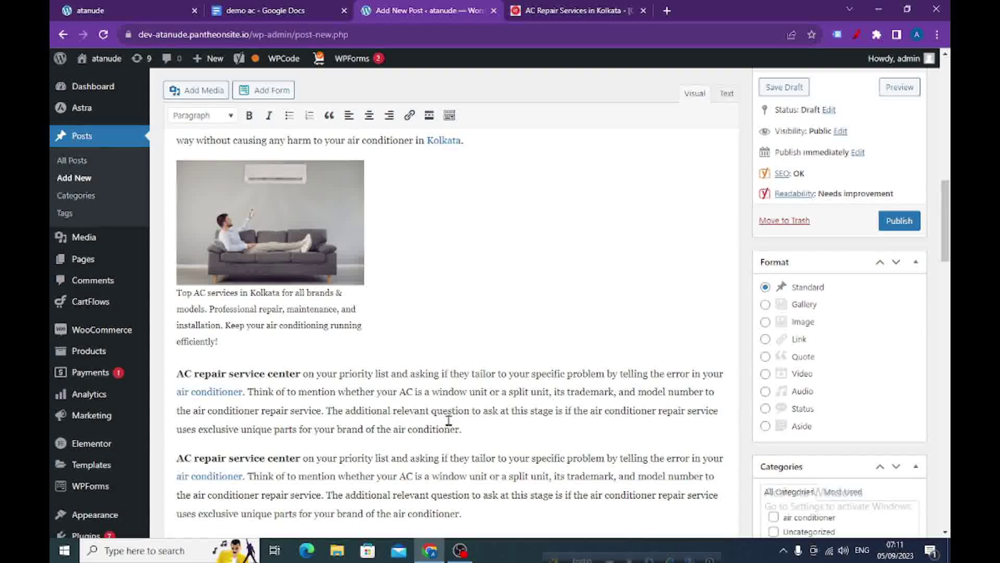
click(477, 431)
key(Return)
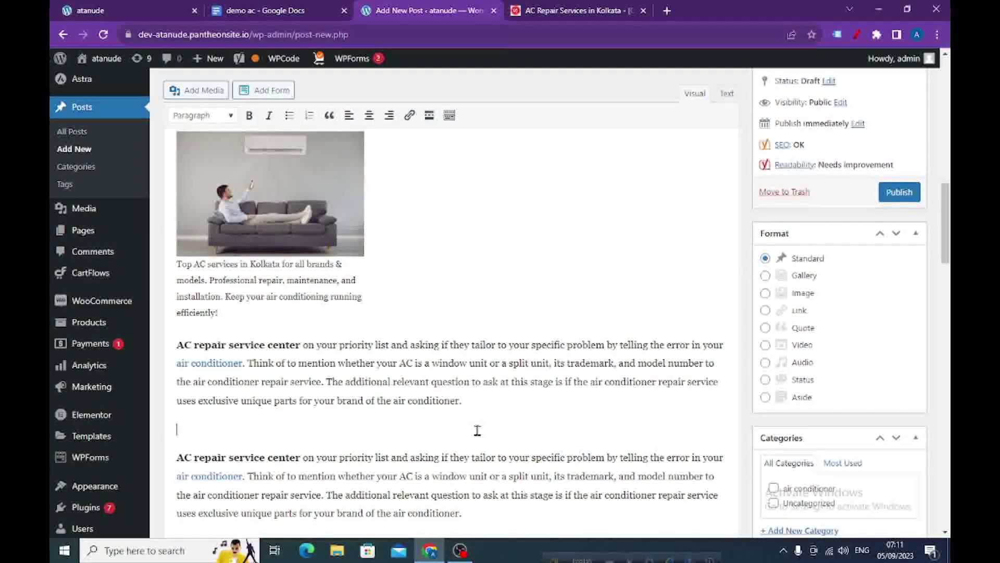
right_click(313, 412)
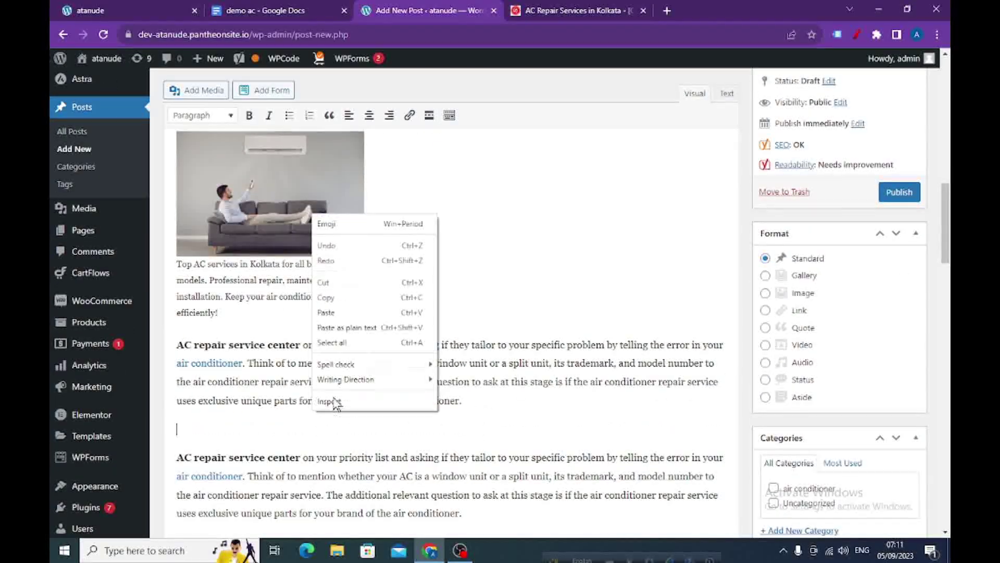
click(333, 319)
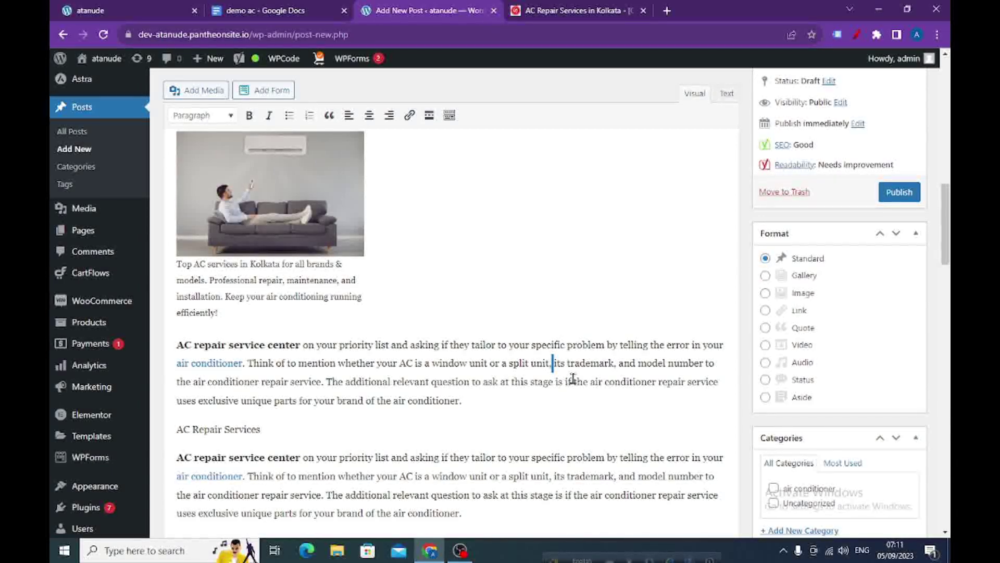
Paste "AC Repair Services" at "its trademark" inside both the first and the second "AC repair service center" paragraphs.
right_click(557, 364)
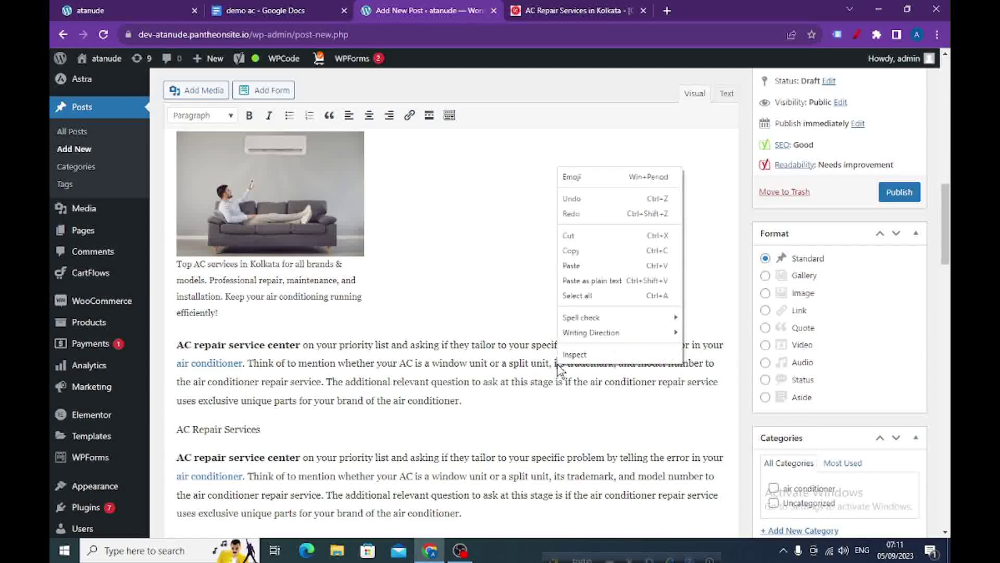
click(573, 266)
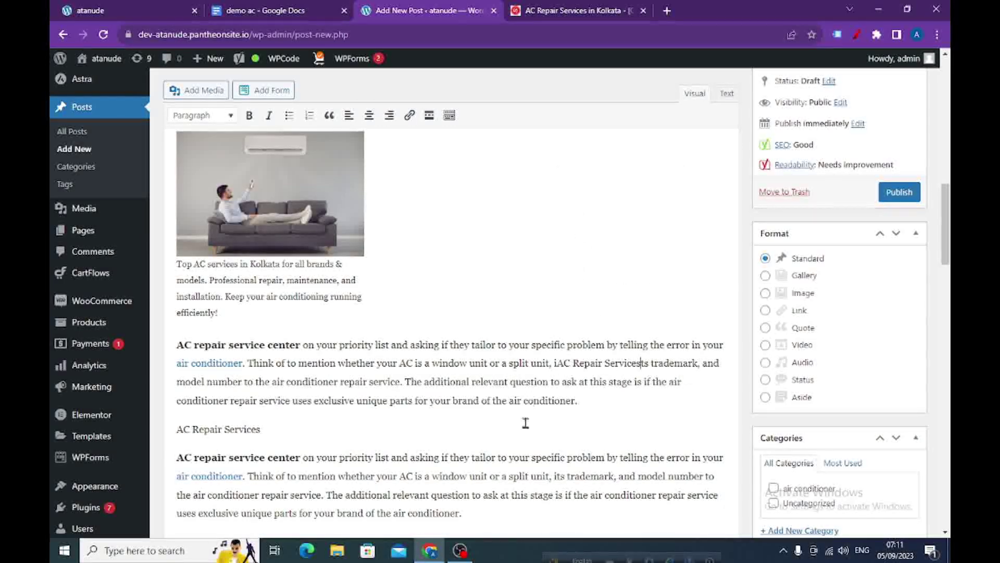
right_click(555, 476)
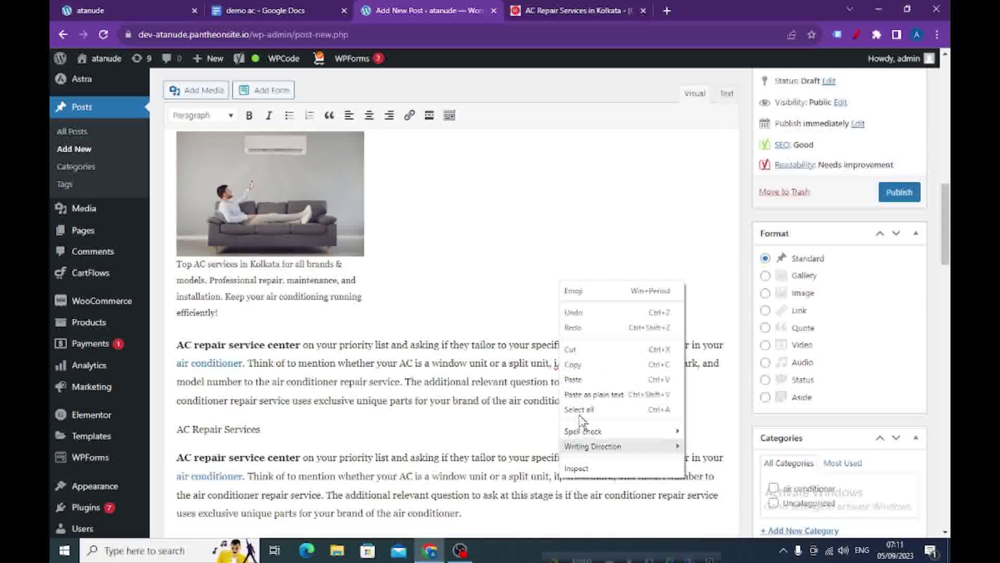
click(573, 379)
Review the Google preview and the updated Yoast SEO analysis, including its problems, improvements and good results for the keyphrase.
scroll(430, 330, down, 10)
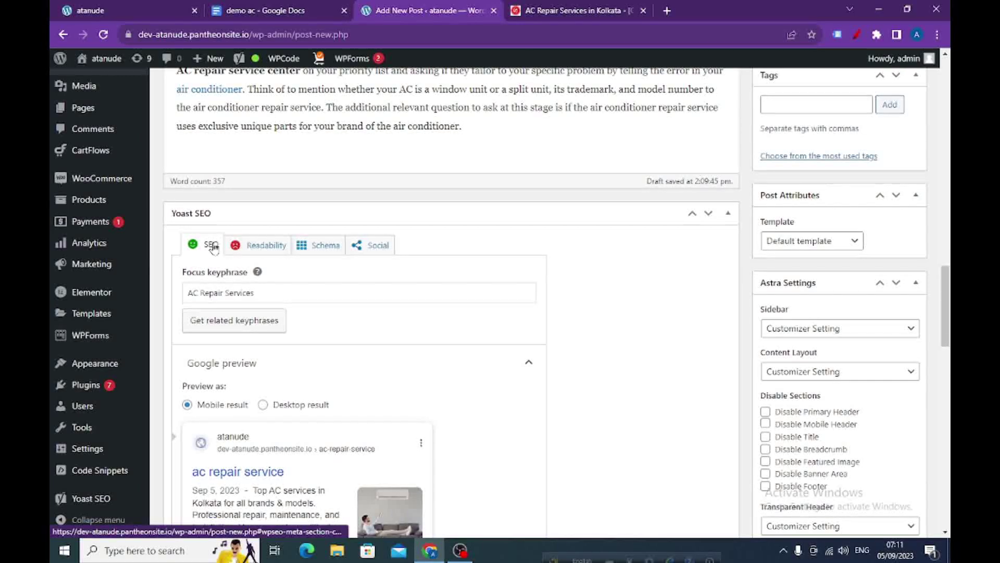
scroll(319, 291, down, 5)
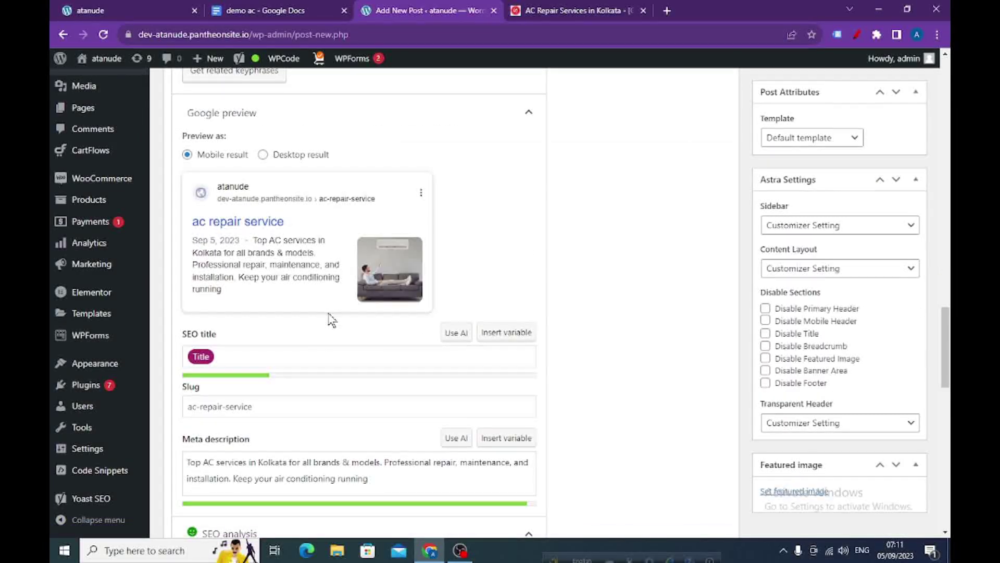
scroll(302, 286, up, 2)
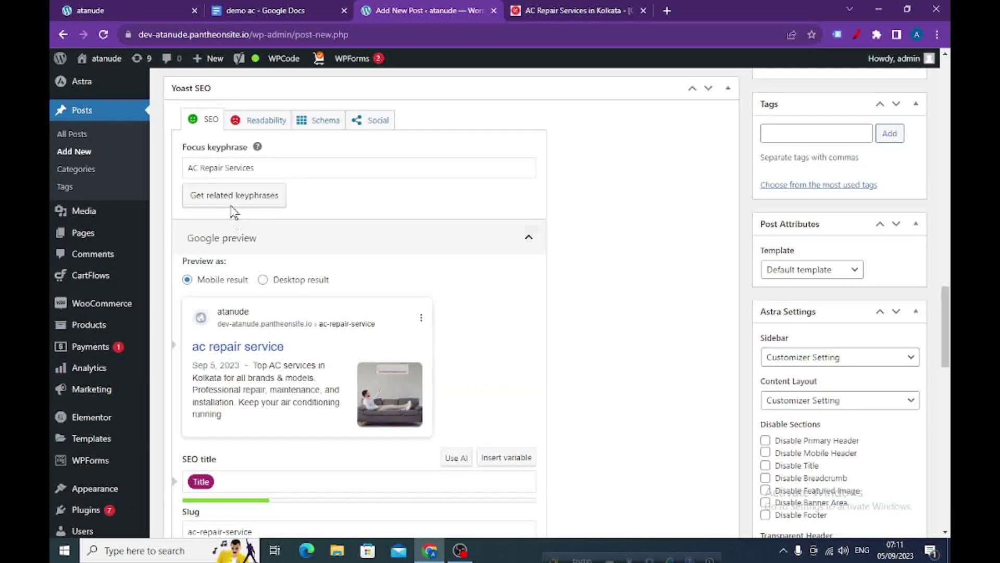
scroll(308, 396, down, 7)
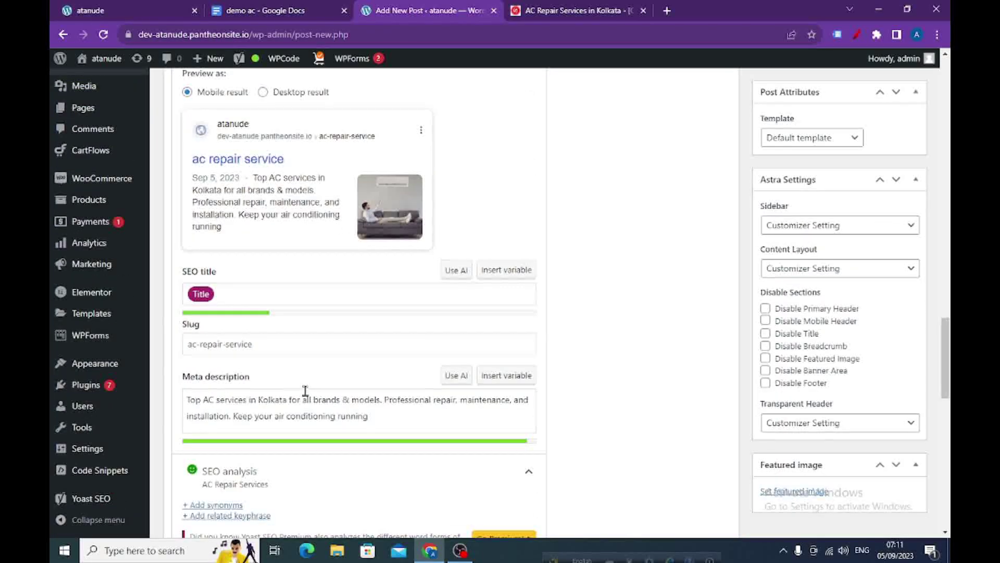
scroll(234, 416, down, 5)
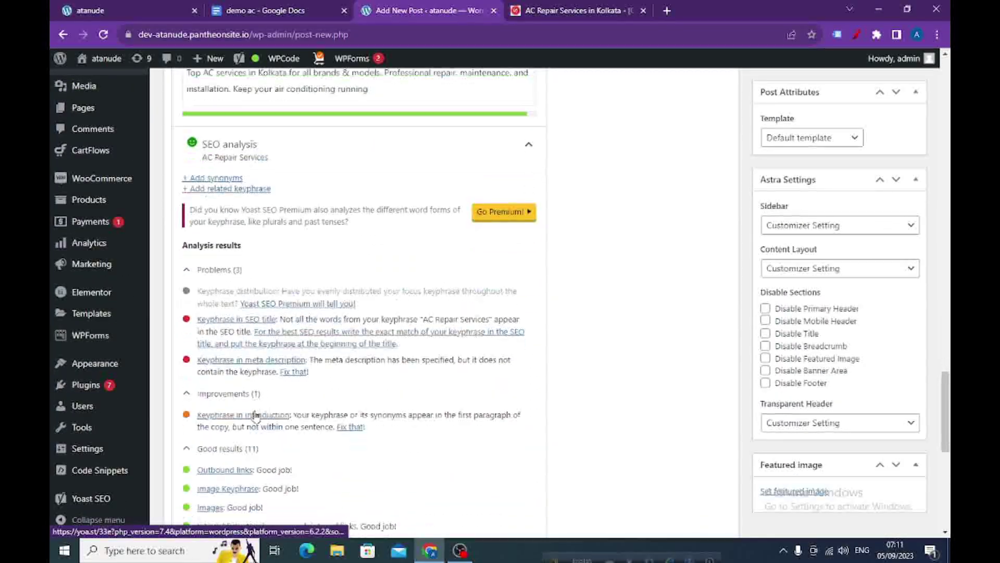
scroll(260, 376, up, 1)
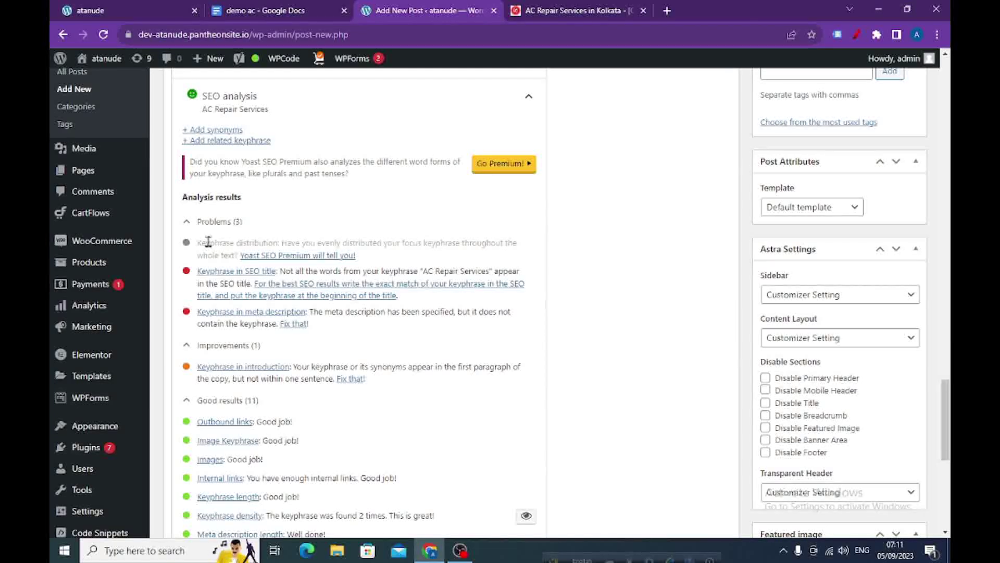
scroll(294, 461, down, 3)
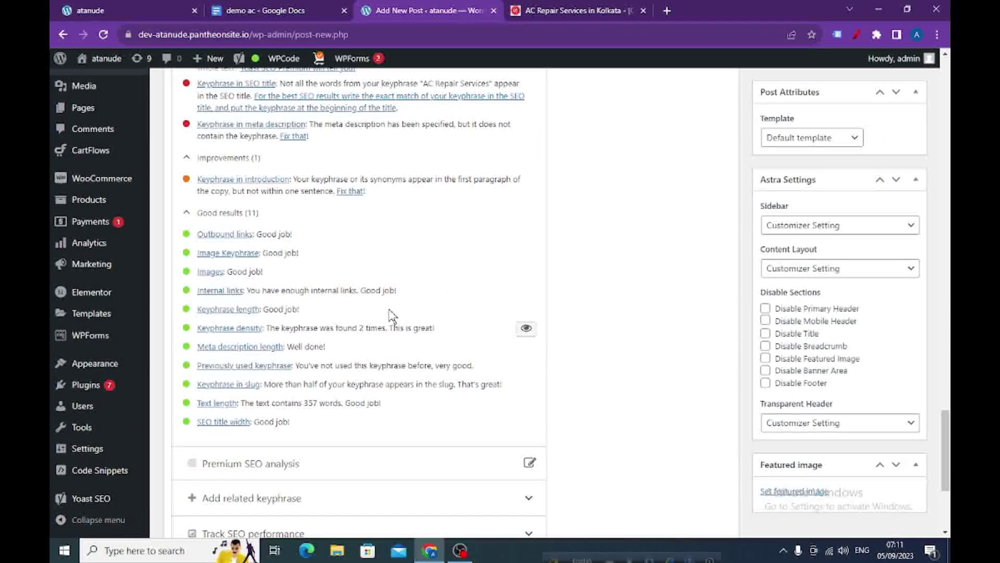
scroll(393, 315, up, 15)
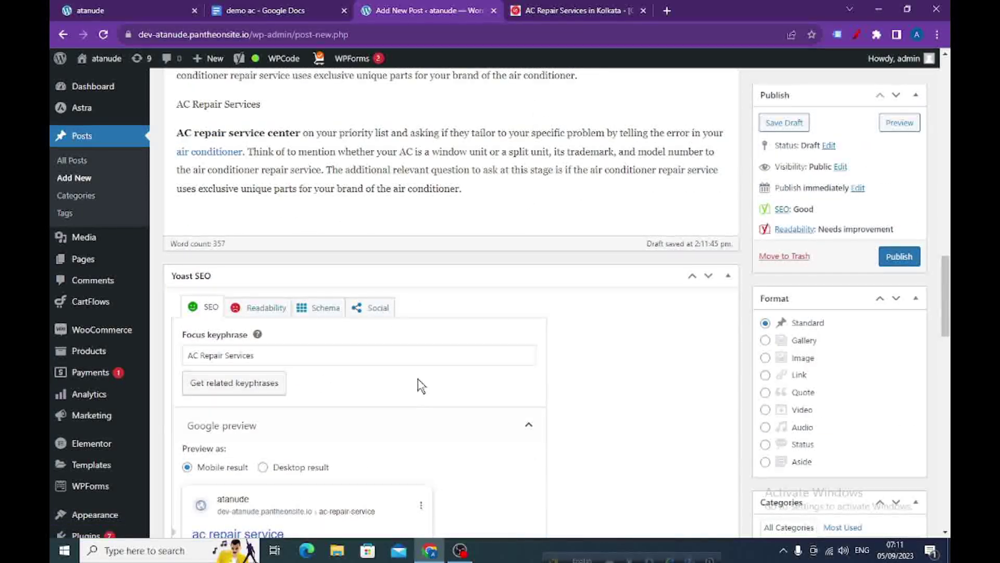
scroll(417, 379, down, 3)
scroll(442, 330, down, 3)
scroll(442, 330, up, 6)
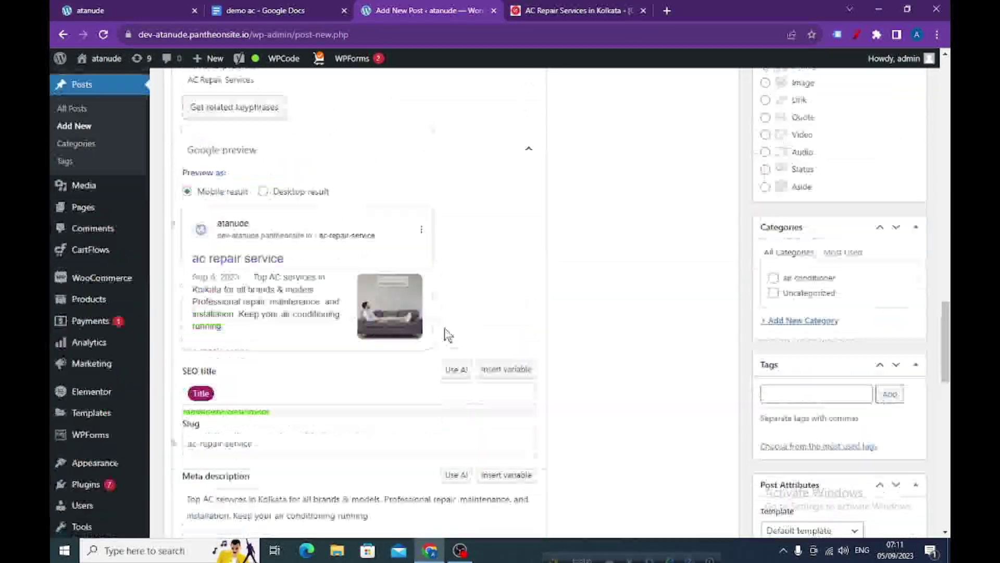